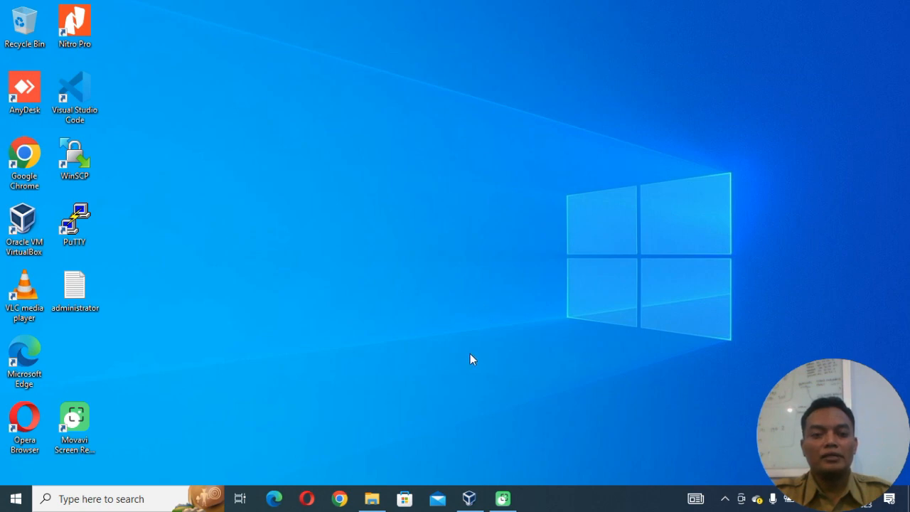
In Oracle VM VirtualBox, begin a new virtual machine named "debian 12" followed by the owner's full name, and continue to the hardware settings.
left_click(470, 499)
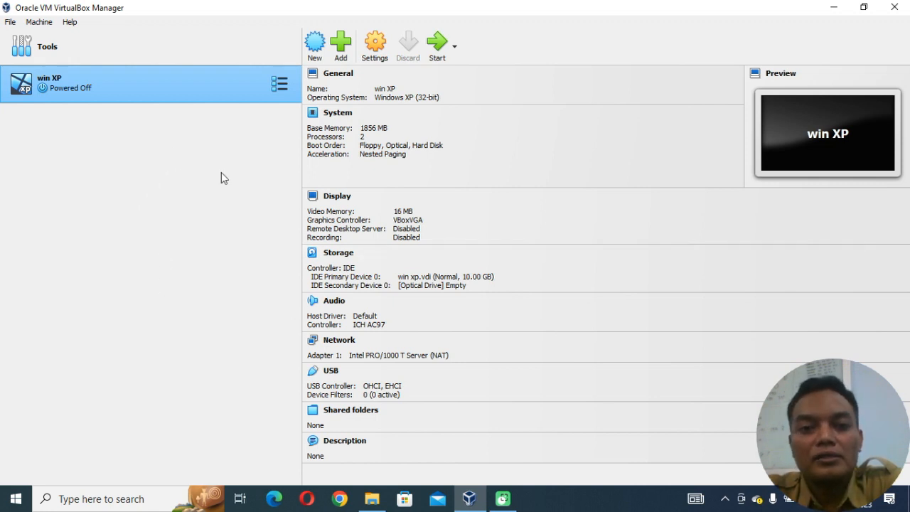
left_click(314, 44)
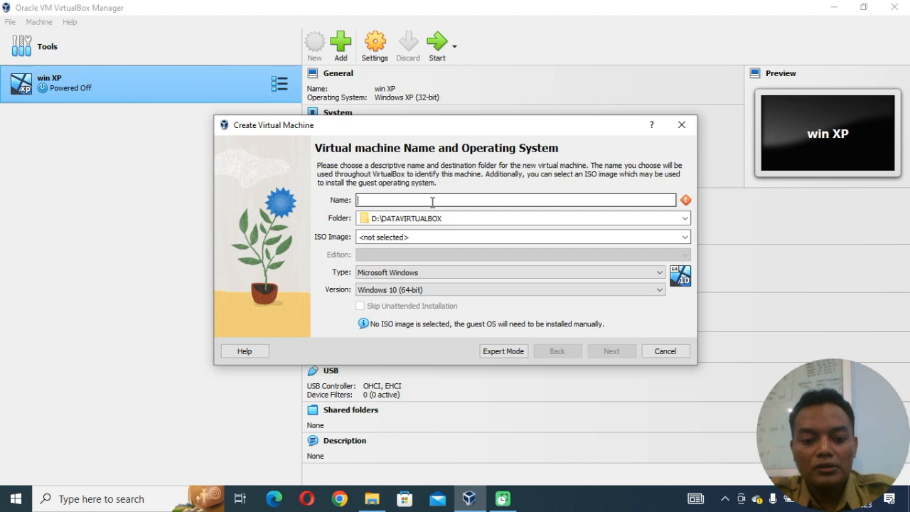
type("de")
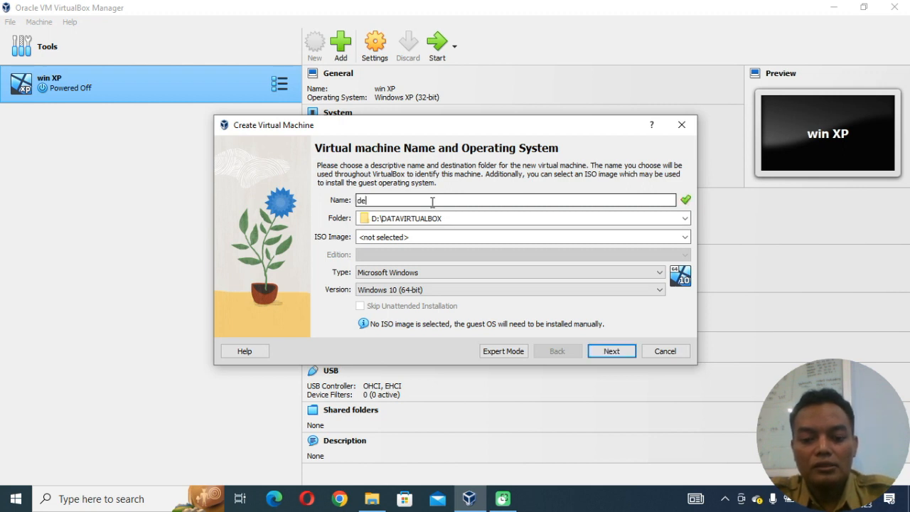
type("bian ")
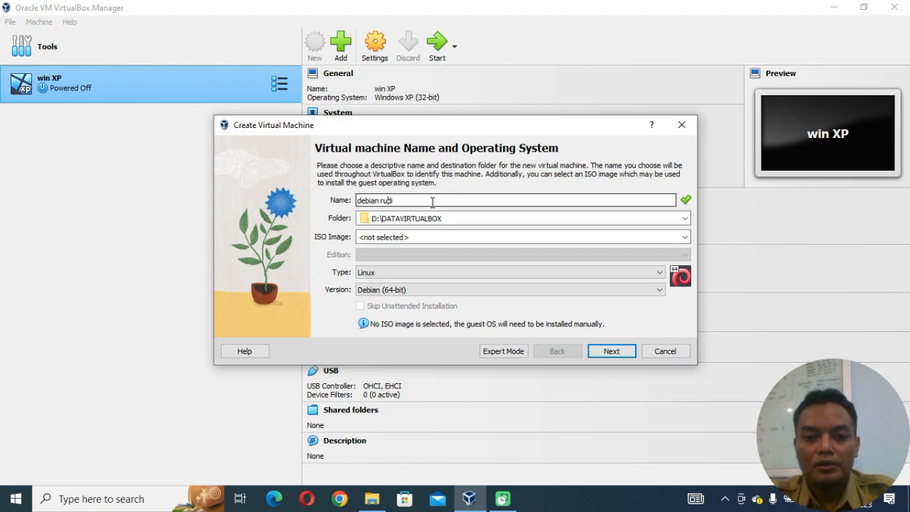
type("12")
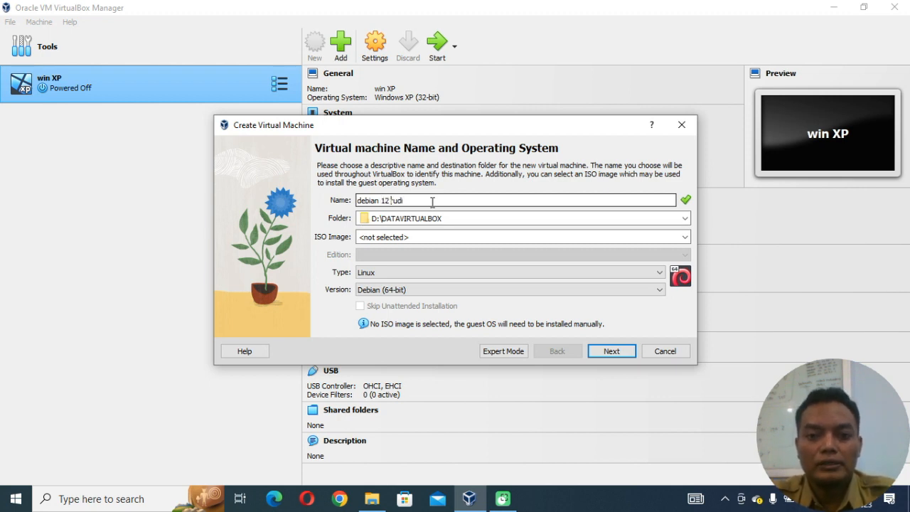
key("End")
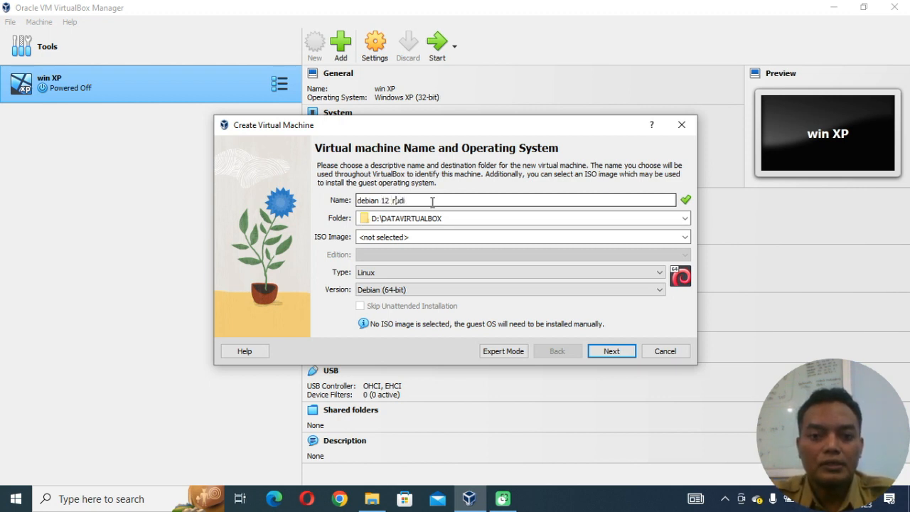
key("BackSpace")
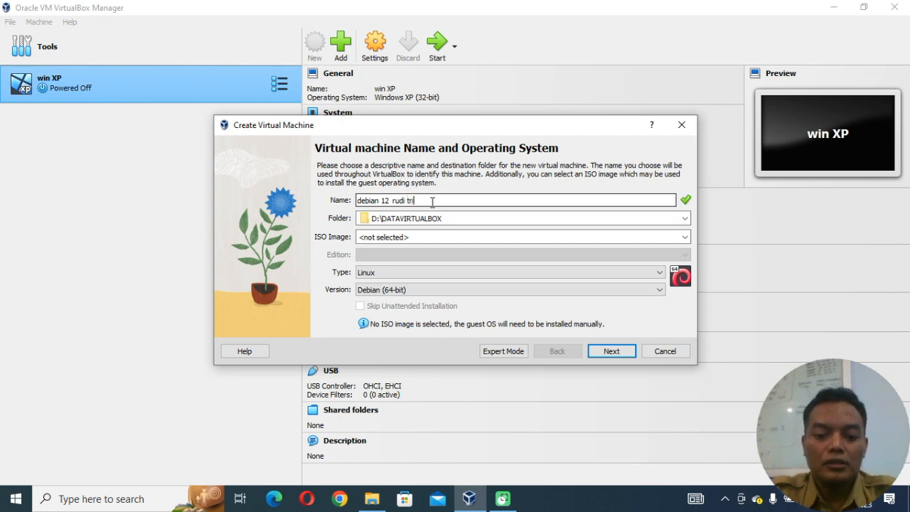
type("i trianto")
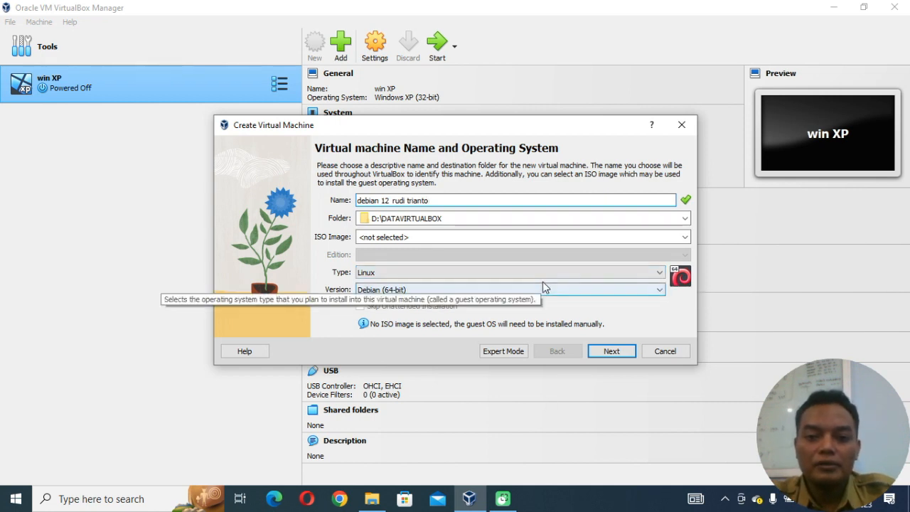
left_click(616, 352)
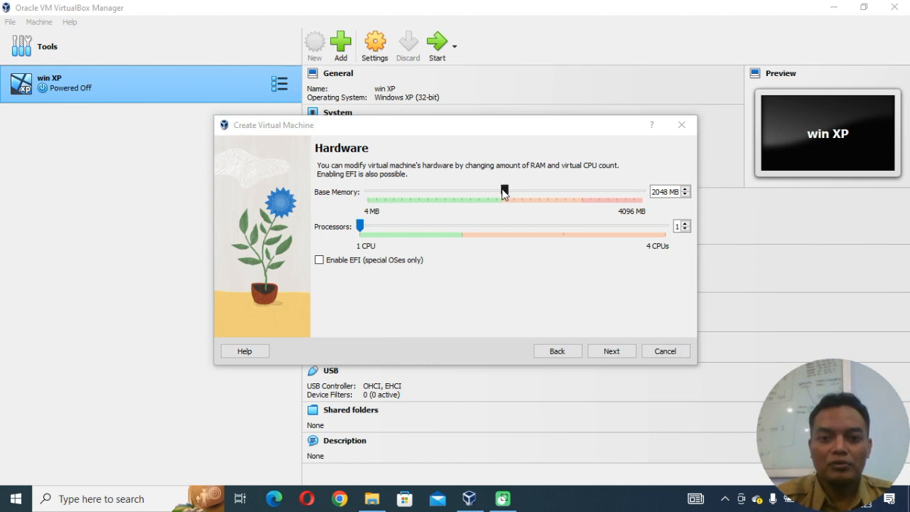
Allocate 1965 MB of base memory and 2 processors, and create the machine with a new 20 GB virtual hard disk.
left_click_drag(505, 192, 500, 193)
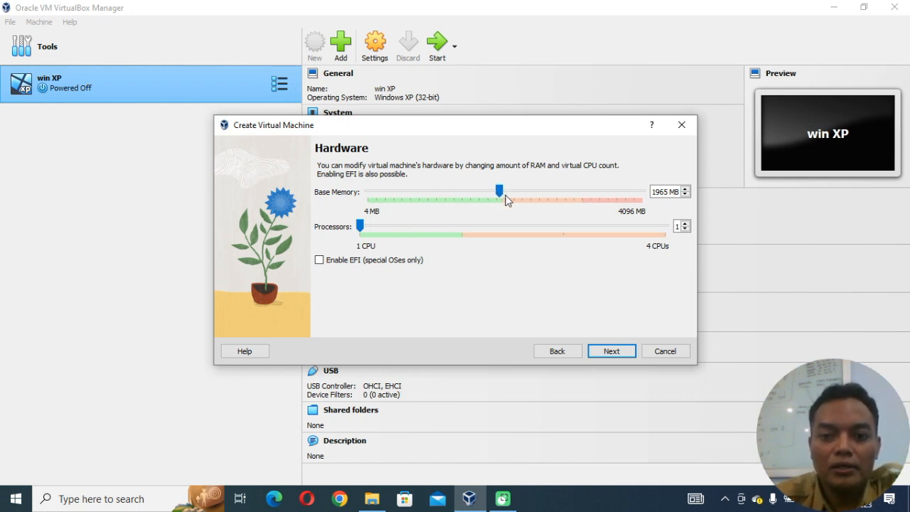
left_click_drag(367, 226, 446, 239)
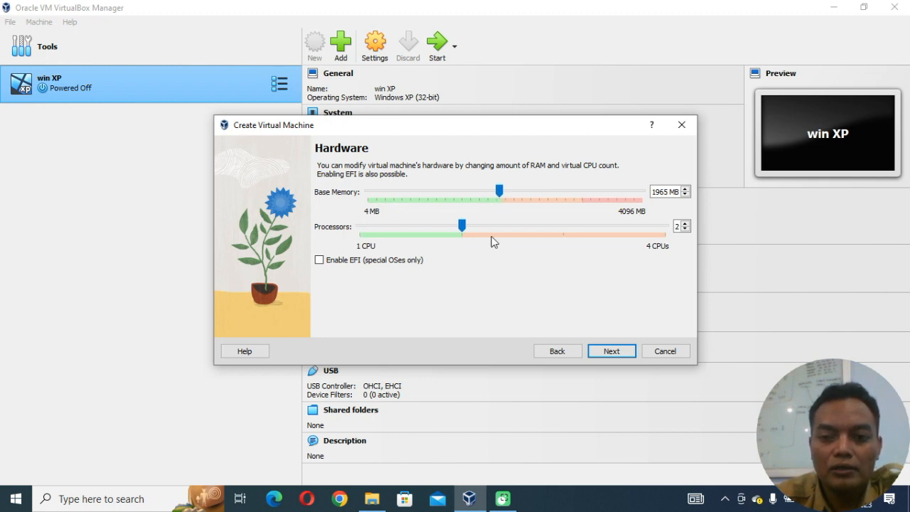
left_click(612, 351)
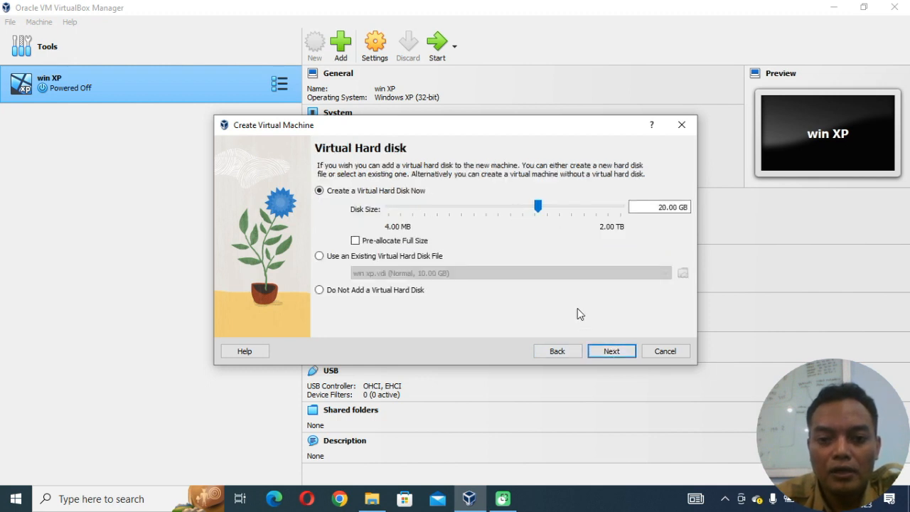
left_click(613, 352)
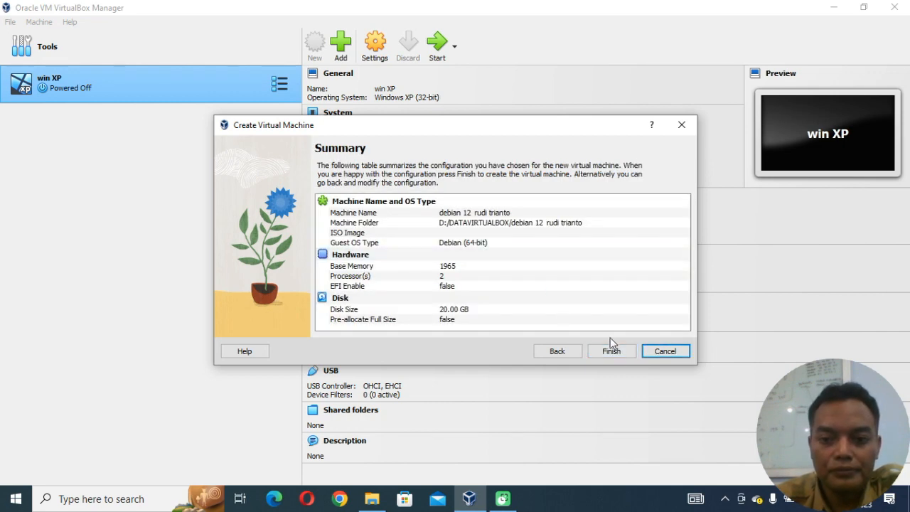
left_click(612, 352)
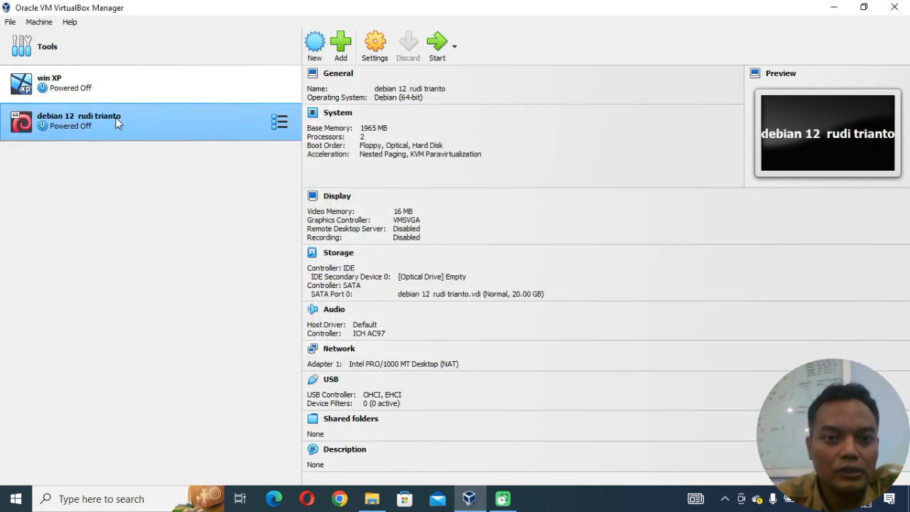
Attach debian-12.2.0-amd64-netinst from Data (D:) as an added optical drive on the new machine's IDE controller.
left_click(375, 44)
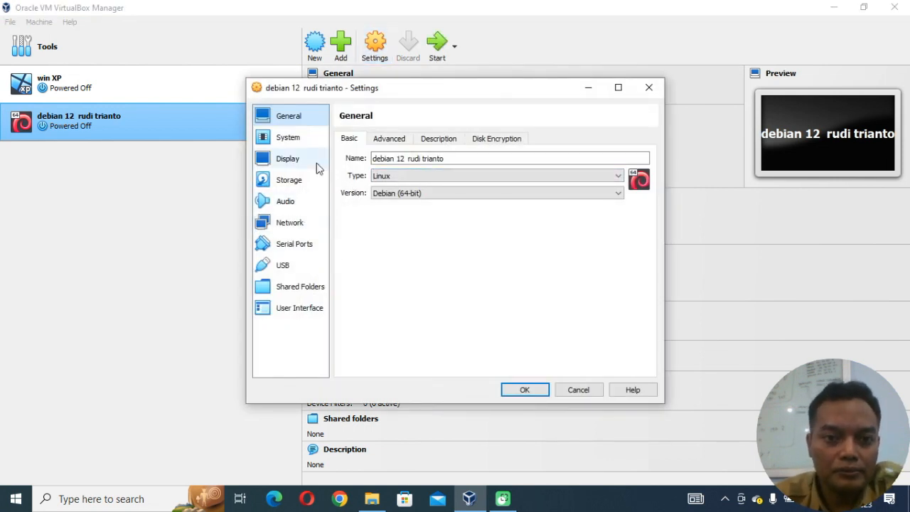
left_click(288, 180)
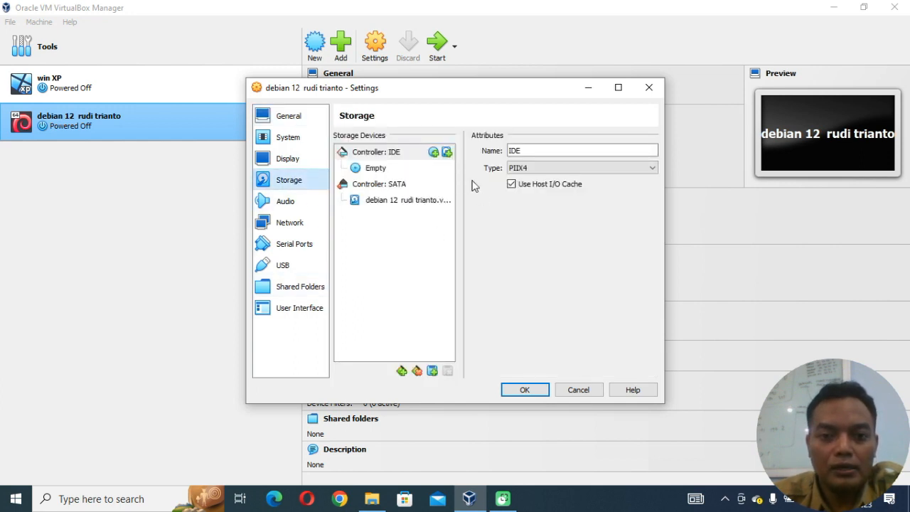
left_click(446, 152)
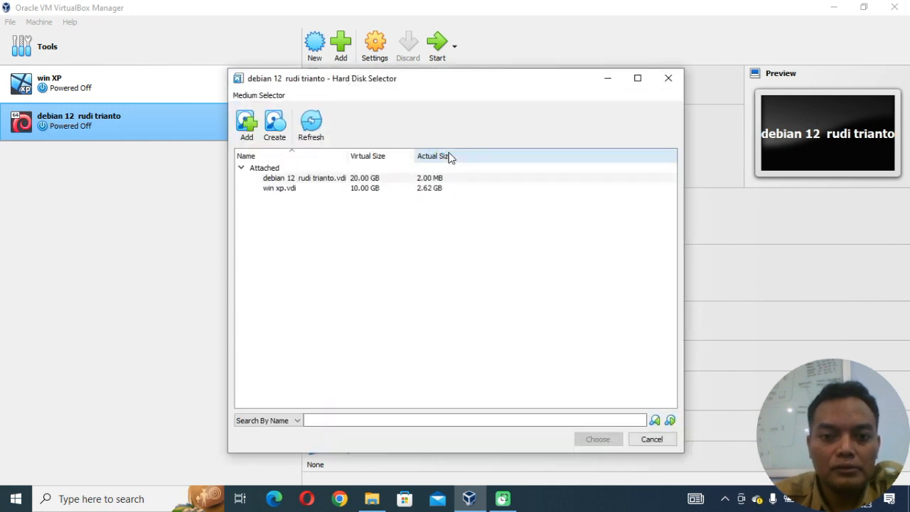
left_click(651, 440)
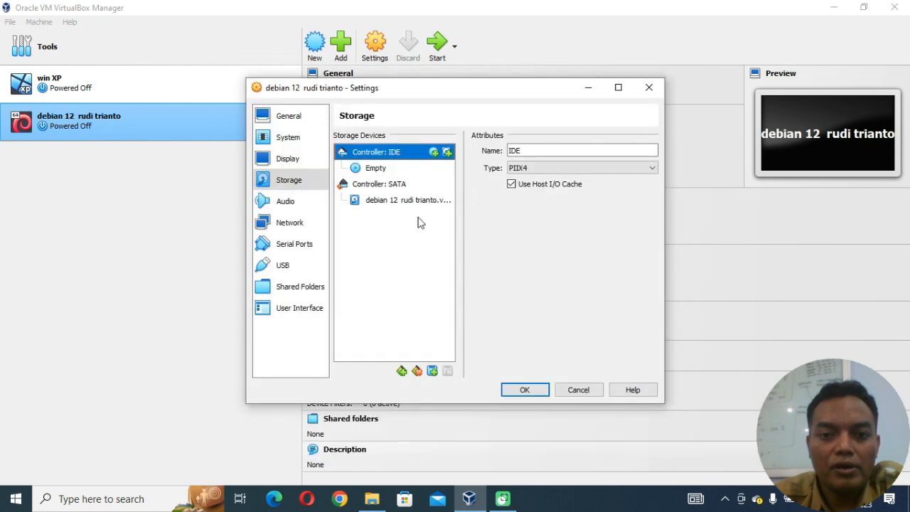
left_click(437, 153)
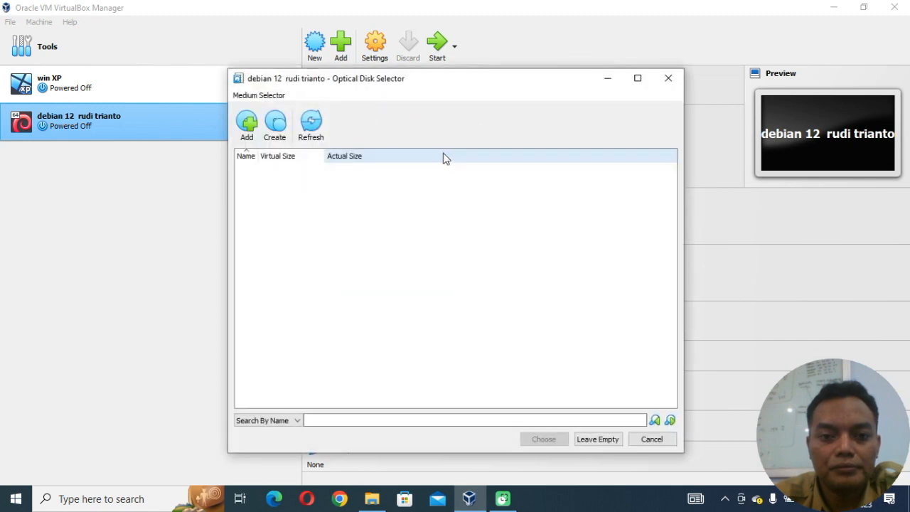
left_click(250, 125)
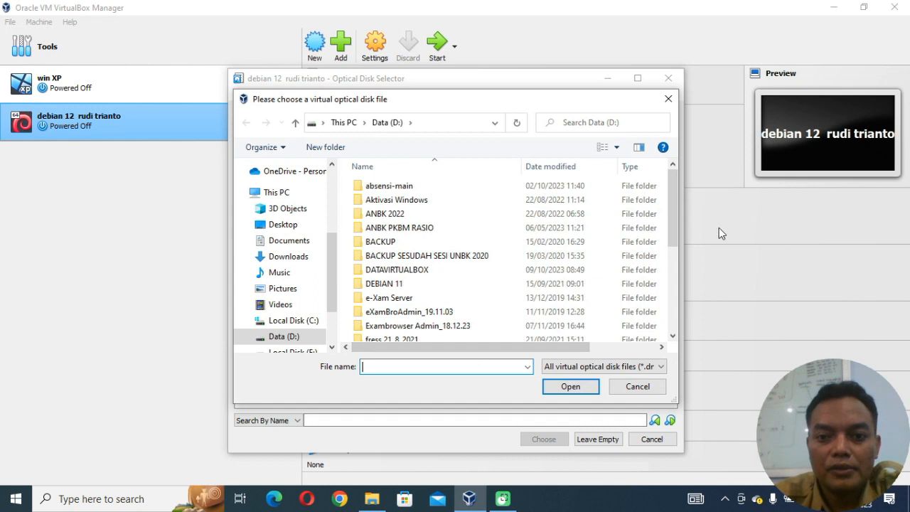
left_click_drag(673, 207, 671, 325)
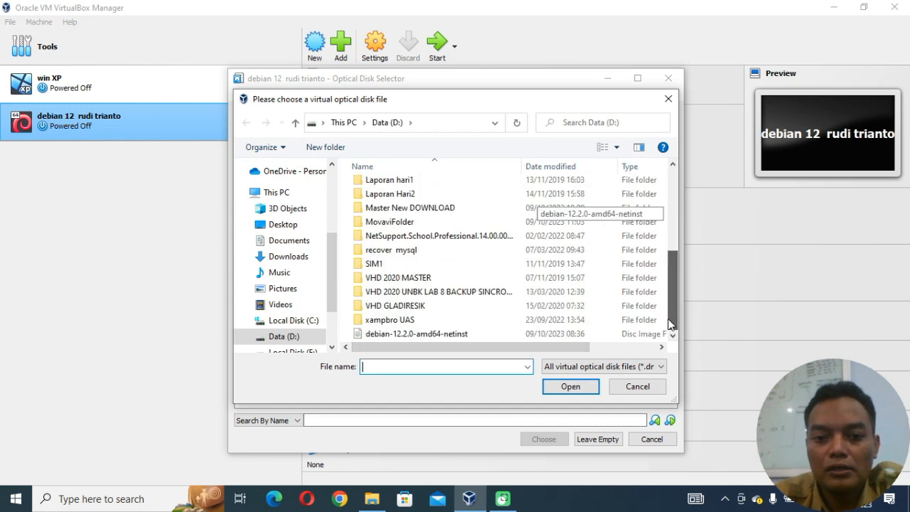
left_click(483, 336)
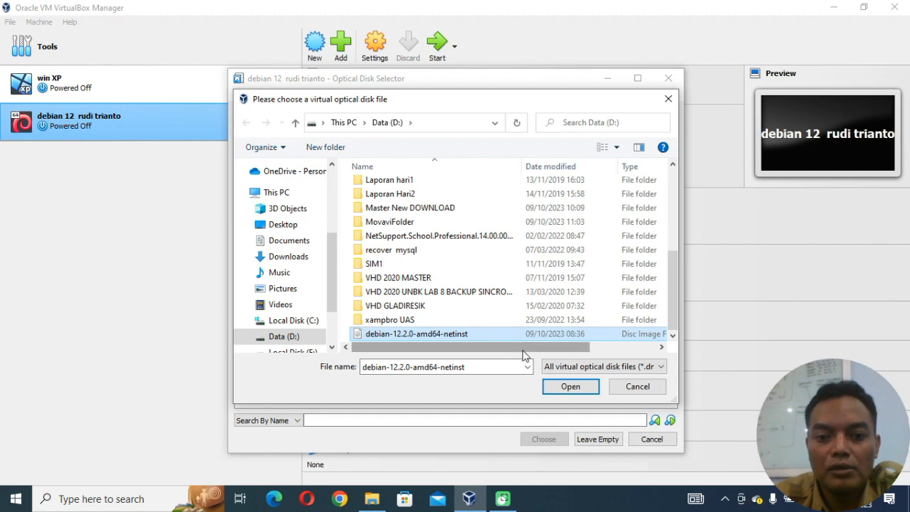
left_click(572, 392)
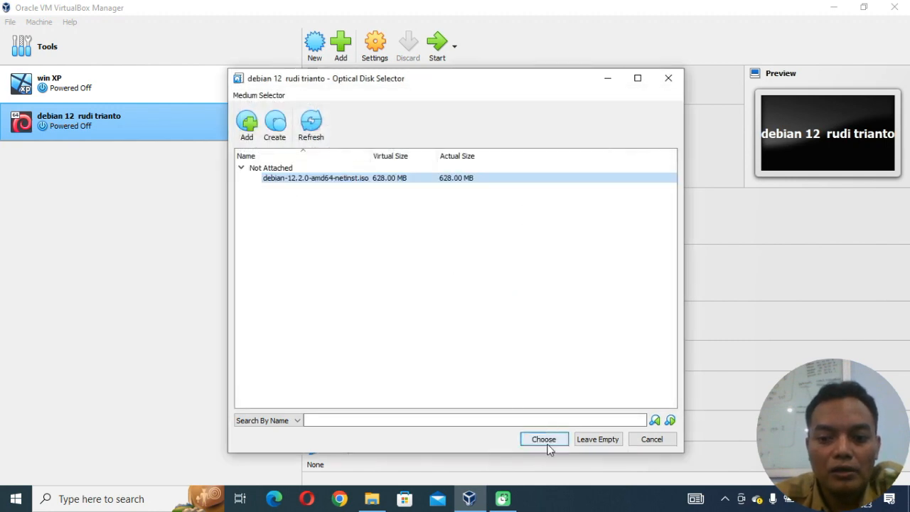
left_click(544, 440)
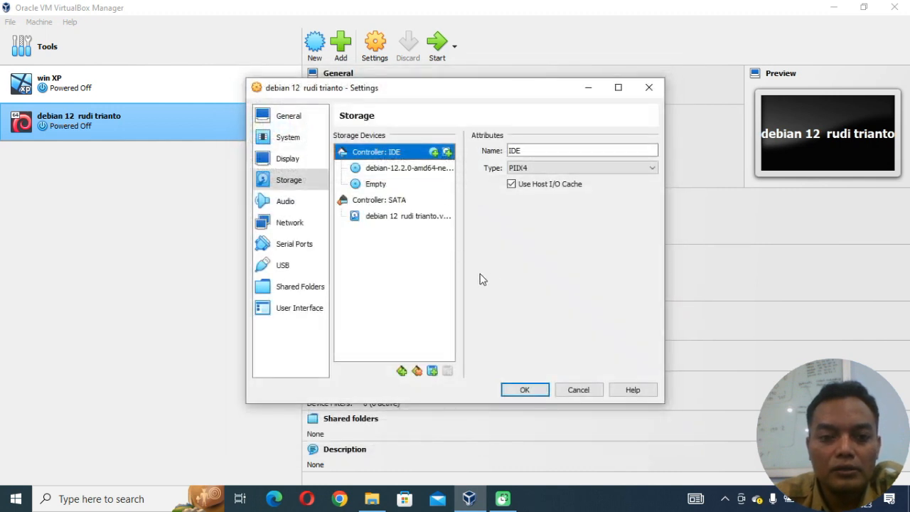
Attach the virtual machine's network Adapter 1 to Internal Network.
left_click(299, 226)
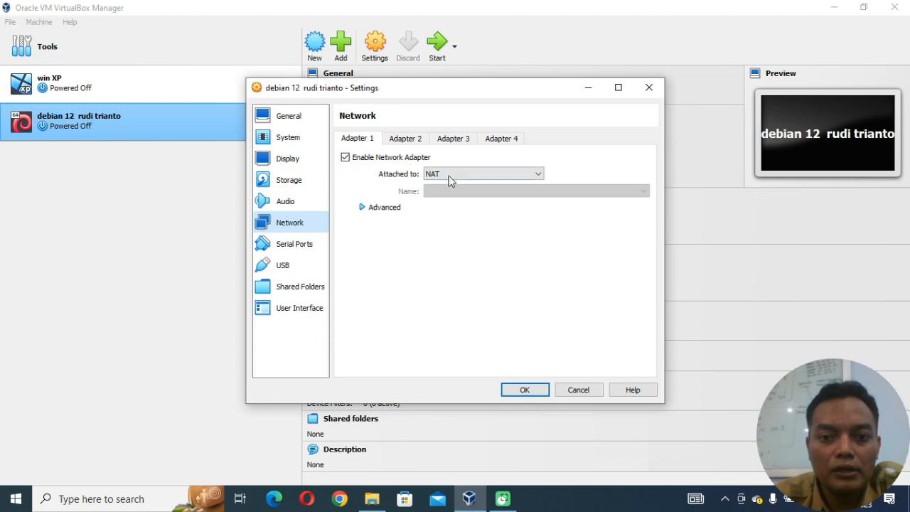
left_click(470, 174)
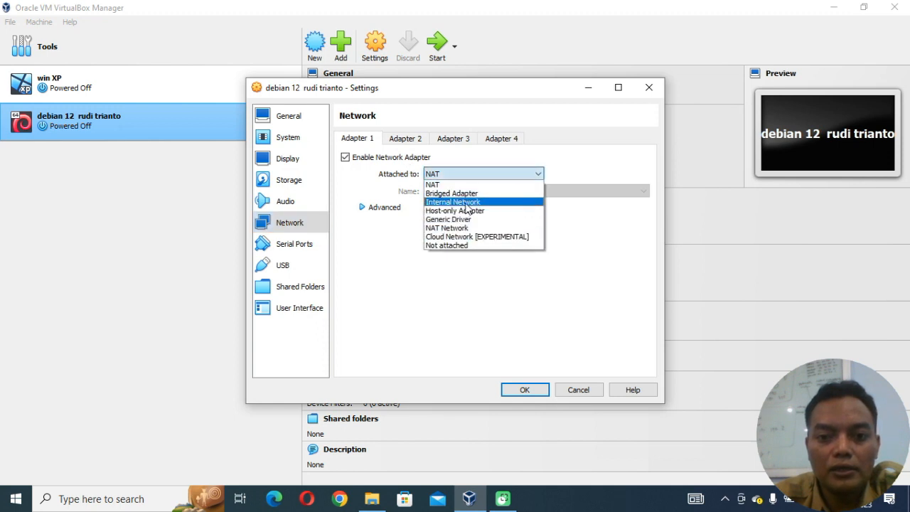
left_click(453, 202)
Enable network Adapter 2 as a Host-only Adapter with its promiscuous mode set to Allow All.
left_click(414, 140)
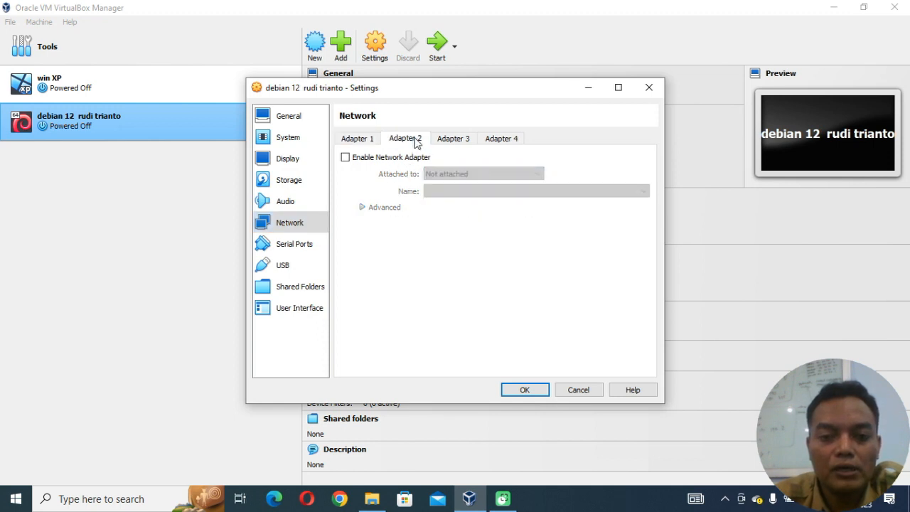
left_click(384, 158)
left_click(457, 174)
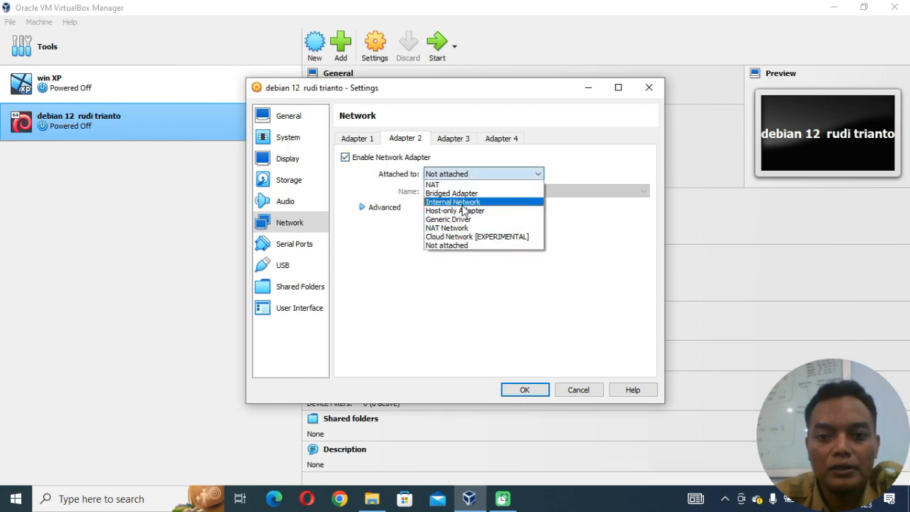
left_click(461, 211)
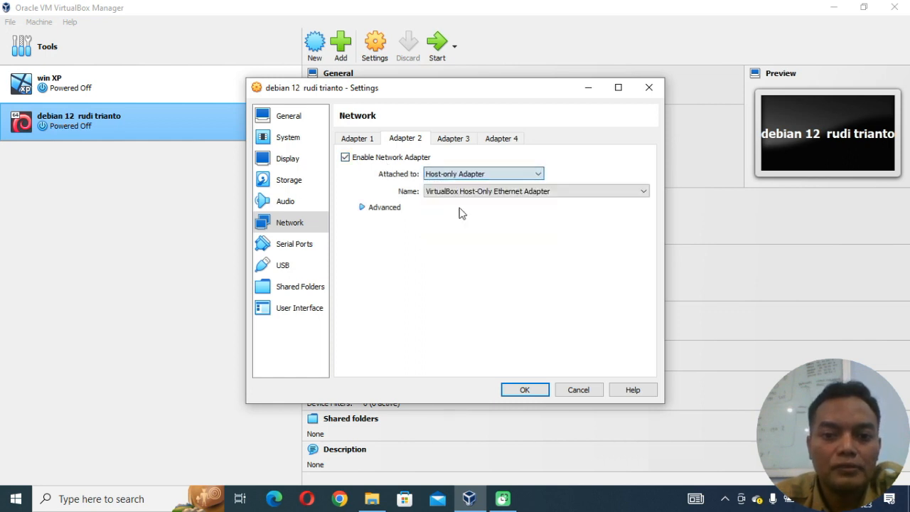
left_click(396, 207)
left_click(463, 242)
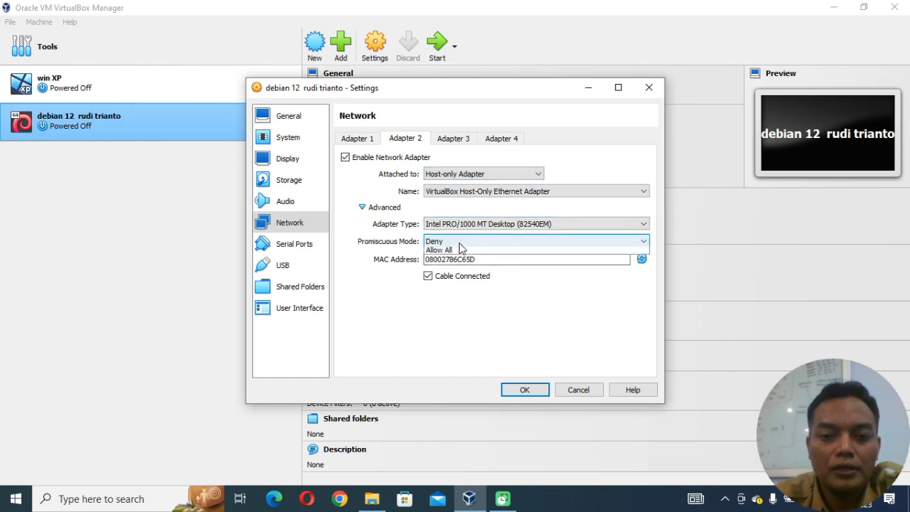
left_click(460, 270)
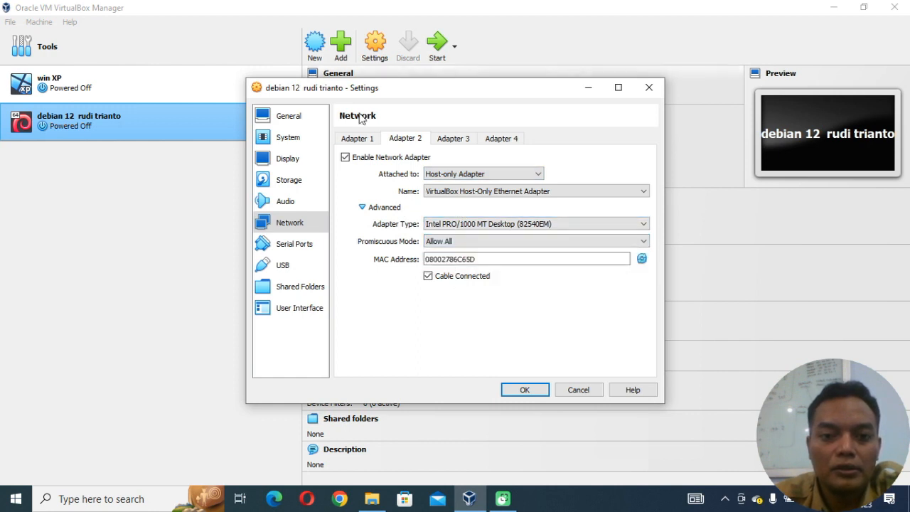
Set Adapter 1's promiscuous mode to Allow All and save the virtual machine's settings.
left_click(361, 140)
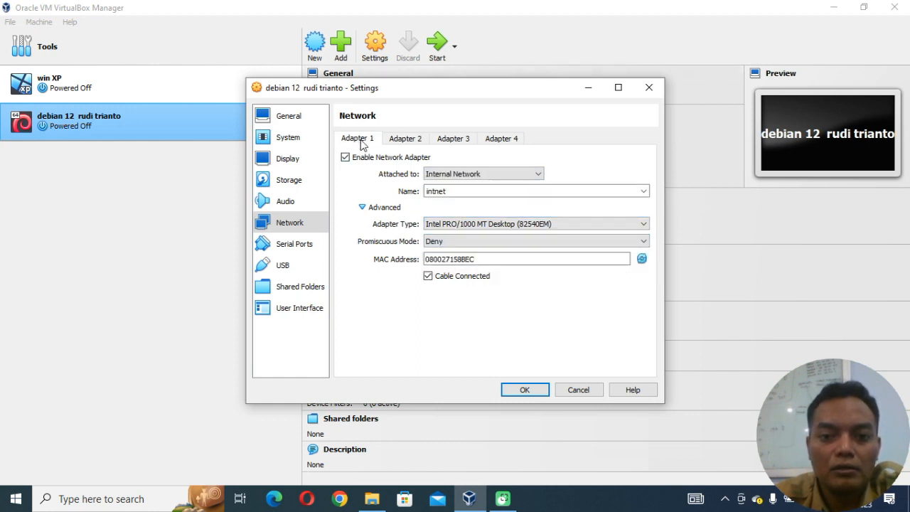
left_click(493, 241)
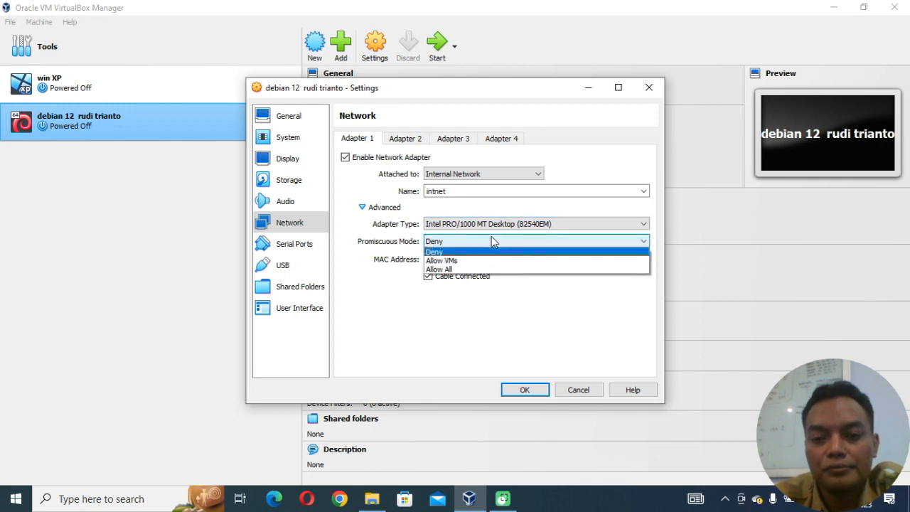
left_click(463, 270)
left_click(527, 390)
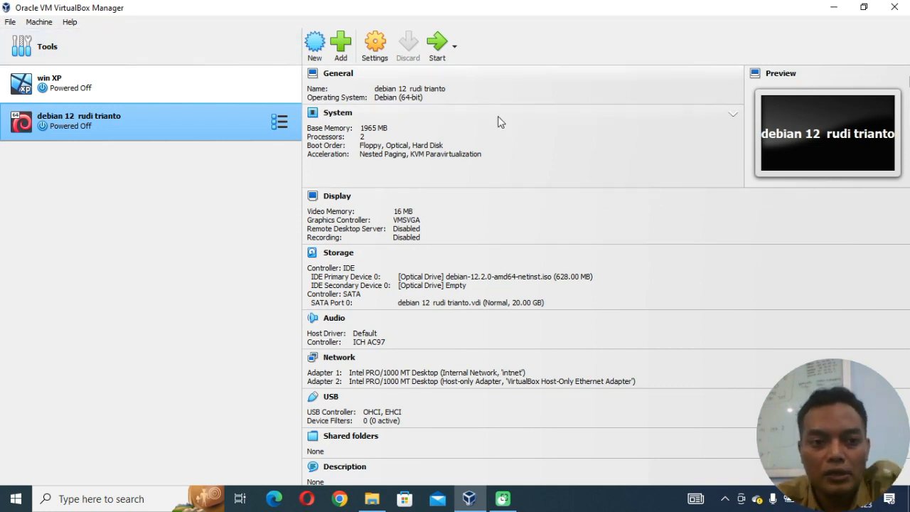
Start the new Debian 12 virtual machine.
left_click(435, 44)
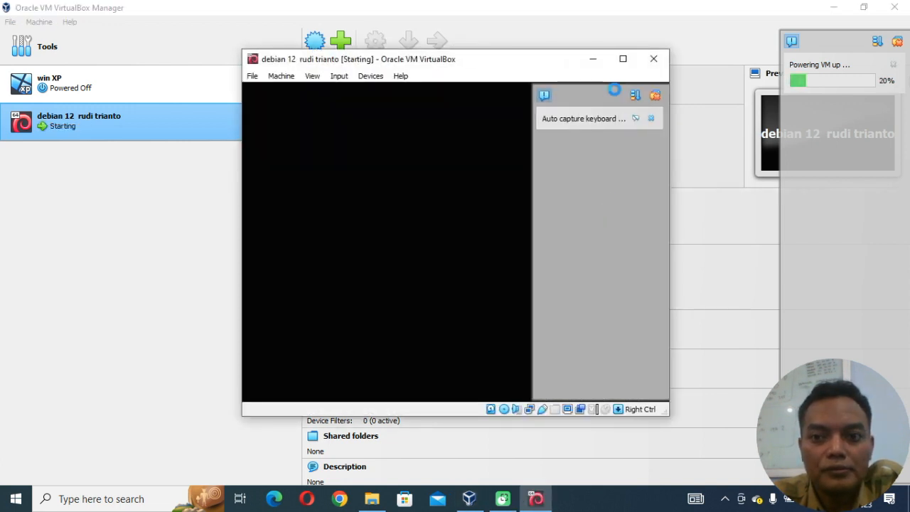
Switch the virtual machine window to Scaled Mode, dismiss its notifications and maximize it.
left_click(317, 76)
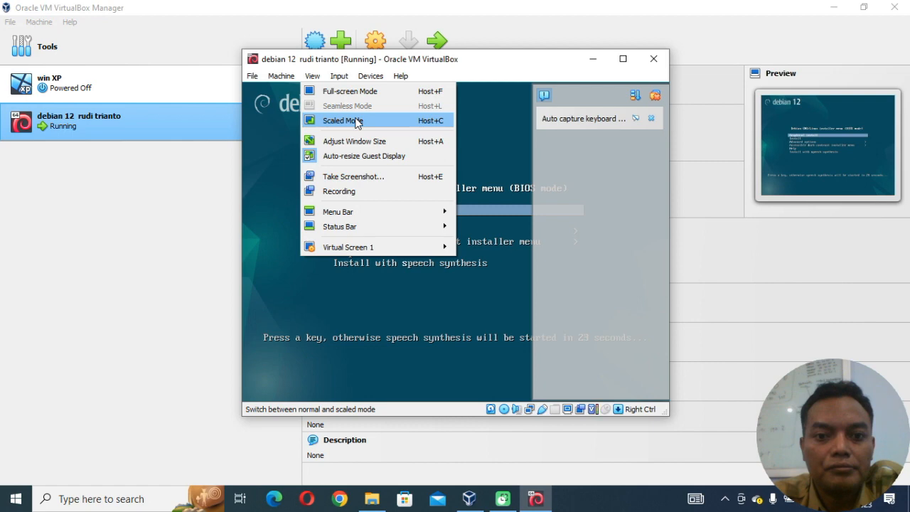
left_click(357, 121)
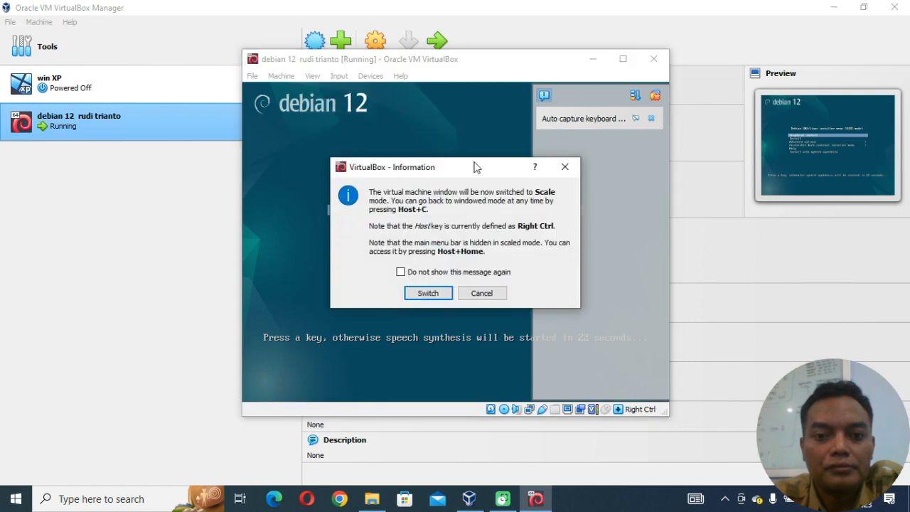
left_click(423, 293)
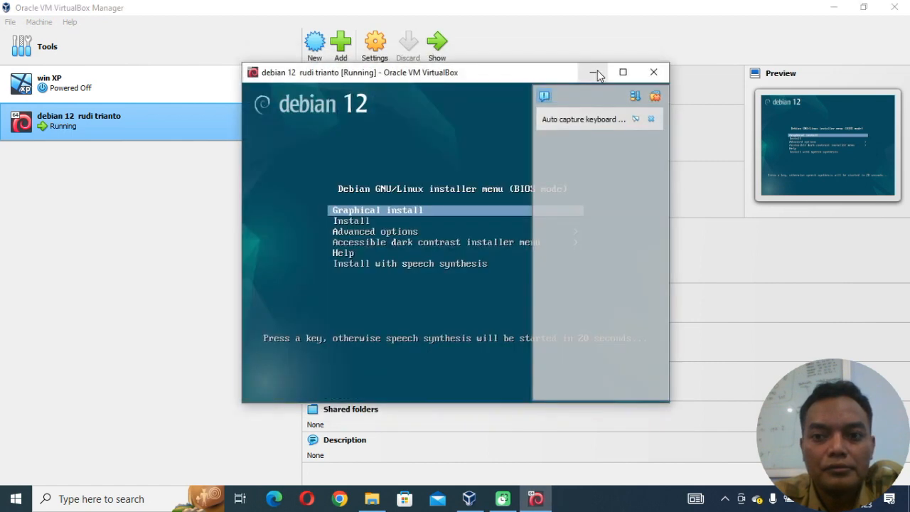
left_click(655, 96)
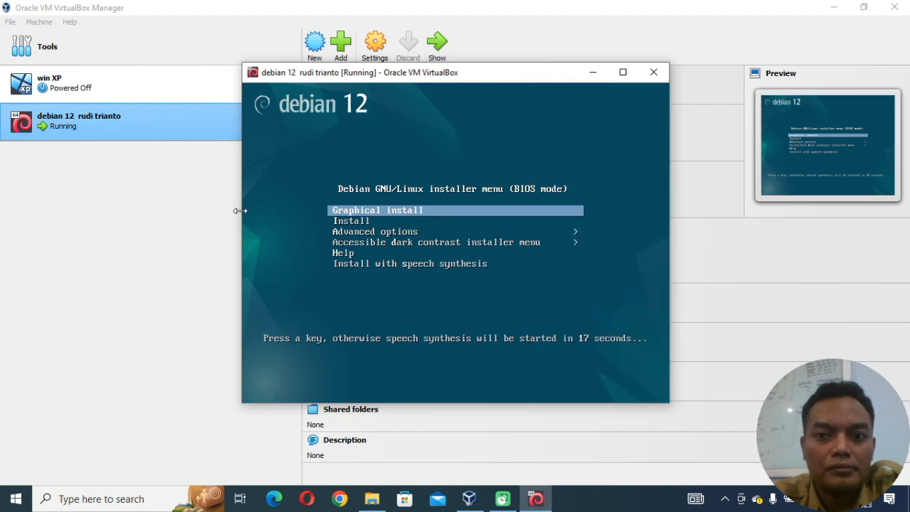
left_click(623, 73)
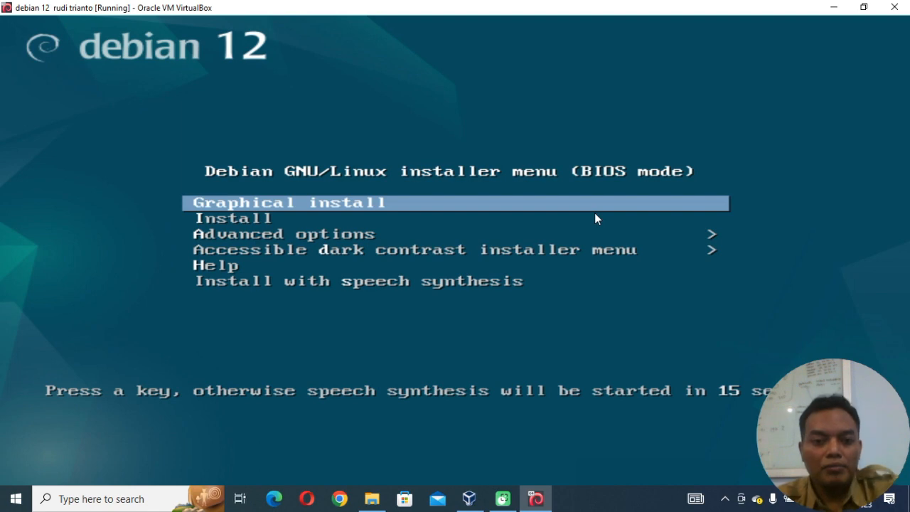
Start the text-mode Install from the Debian installer menu and choose English as the installation language.
key("Down")
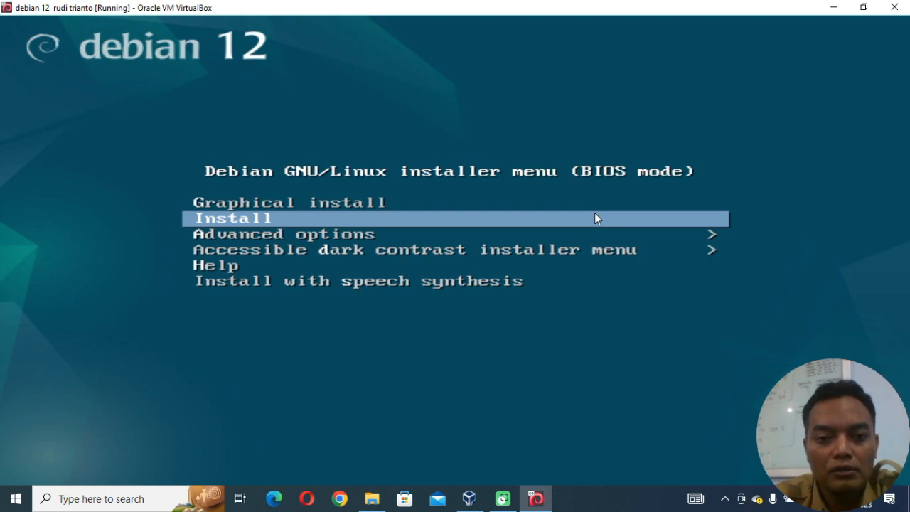
key("Return")
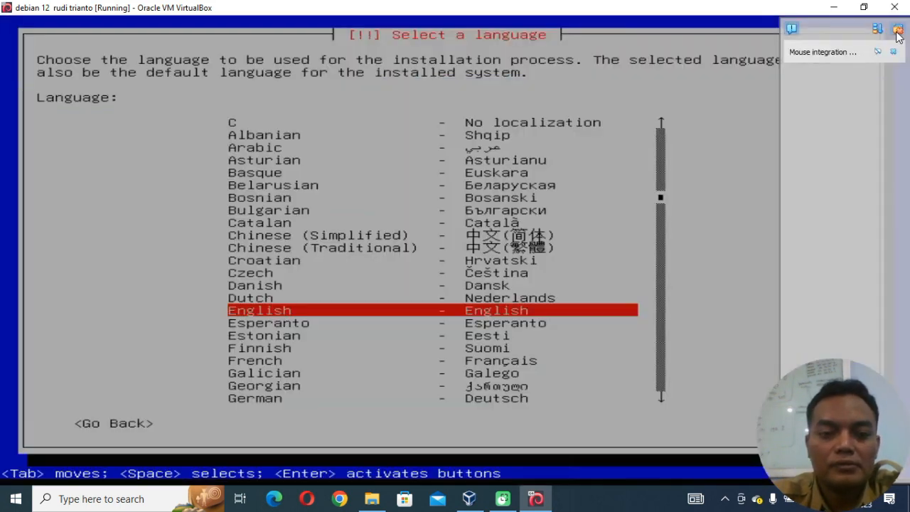
left_click(898, 31)
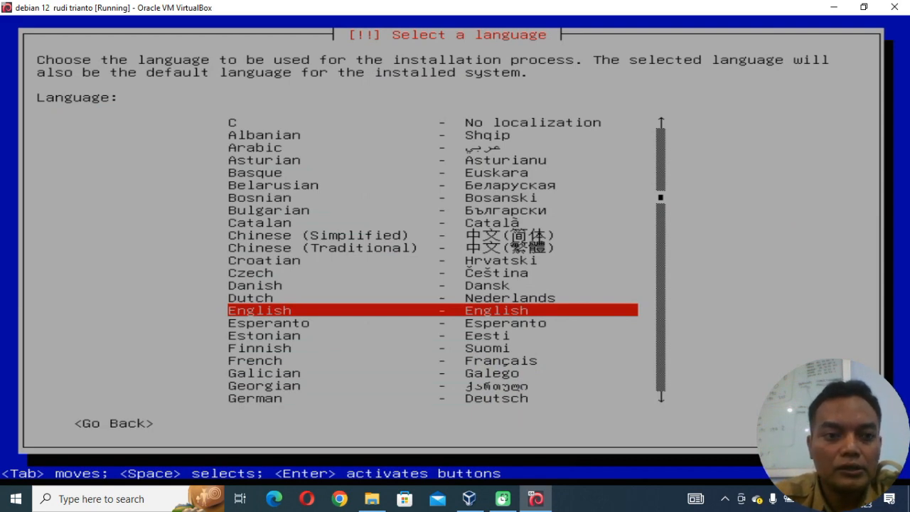
key("Return")
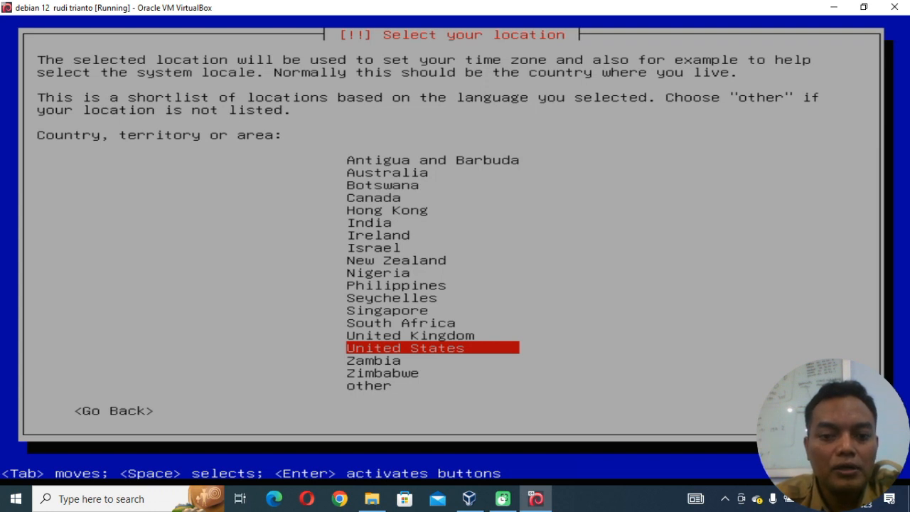
Set the location to Indonesia, found among the other locations under Asia.
key("Down")
key("Down")
key("Down")
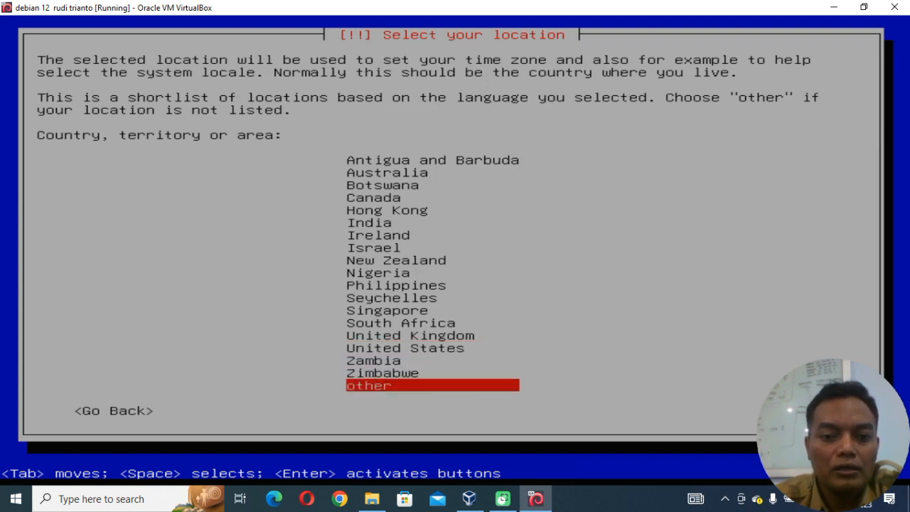
key("Return")
key("Up")
key("Up")
key("Up")
key("Up")
key("Up")
key("Up")
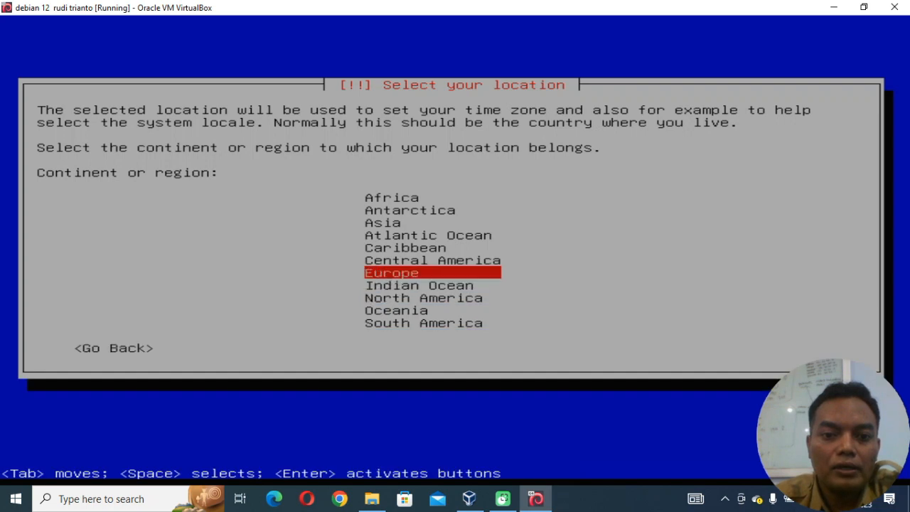
key("Return")
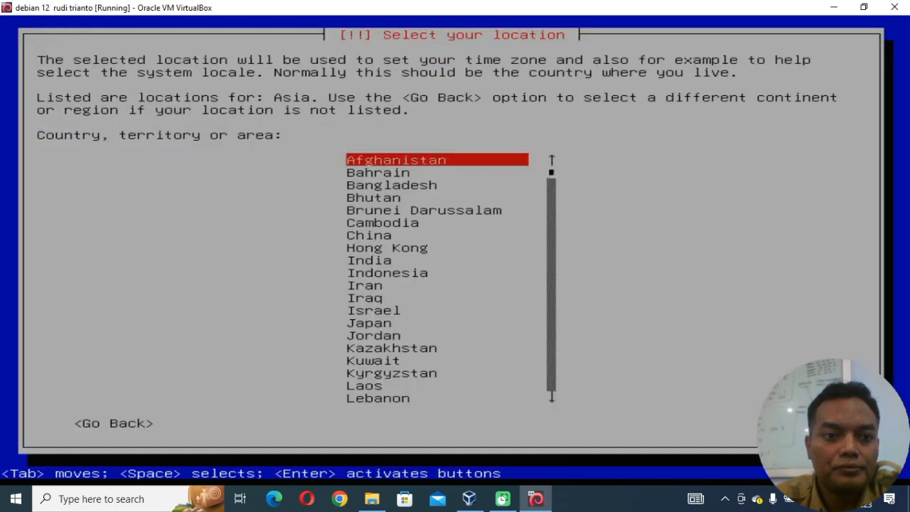
key("Down")
key("Down")
key("Down")
key("Down")
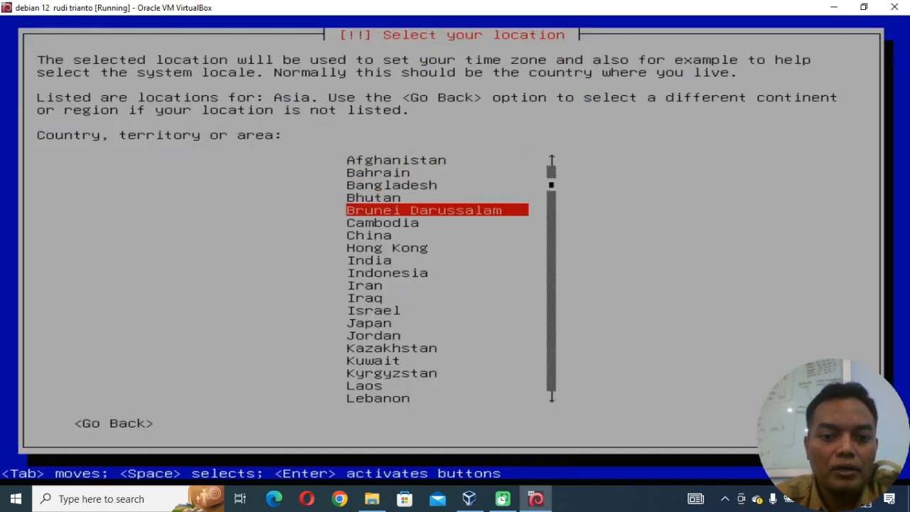
key("Down")
key("Down")
key("Down")
key("Down")
key("Down")
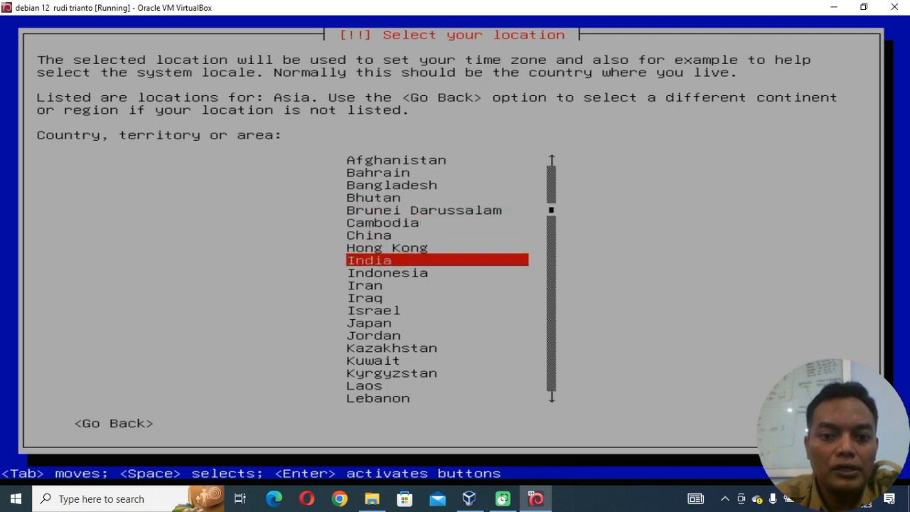
key("Return")
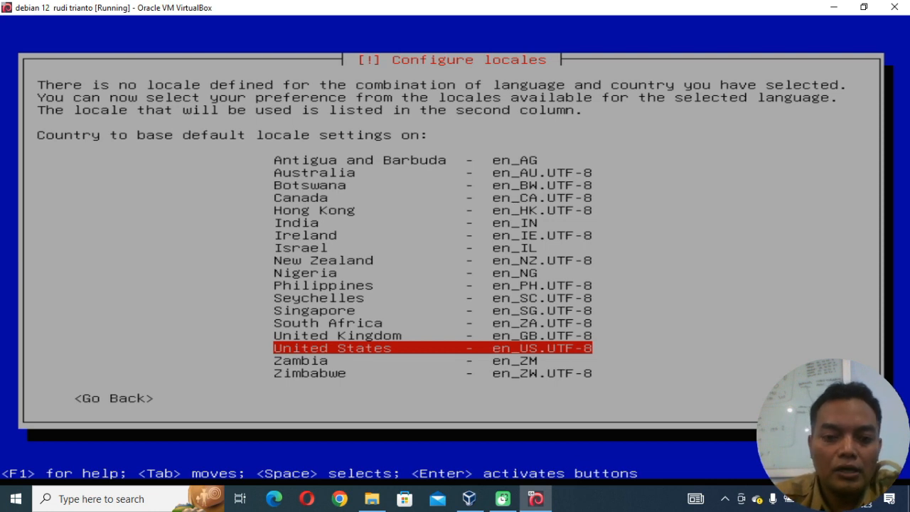
Base the default locale on United States (en_US.UTF-8) and use the American English keymap.
key("Return")
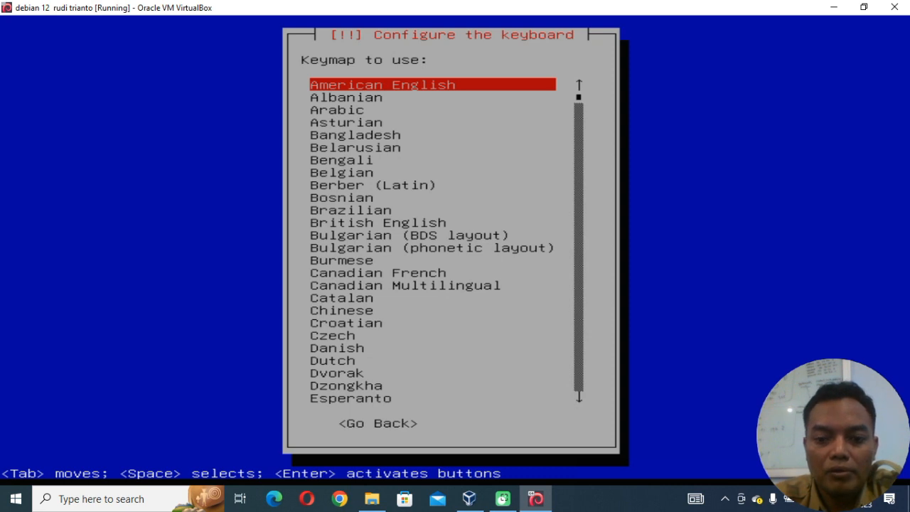
key("Return")
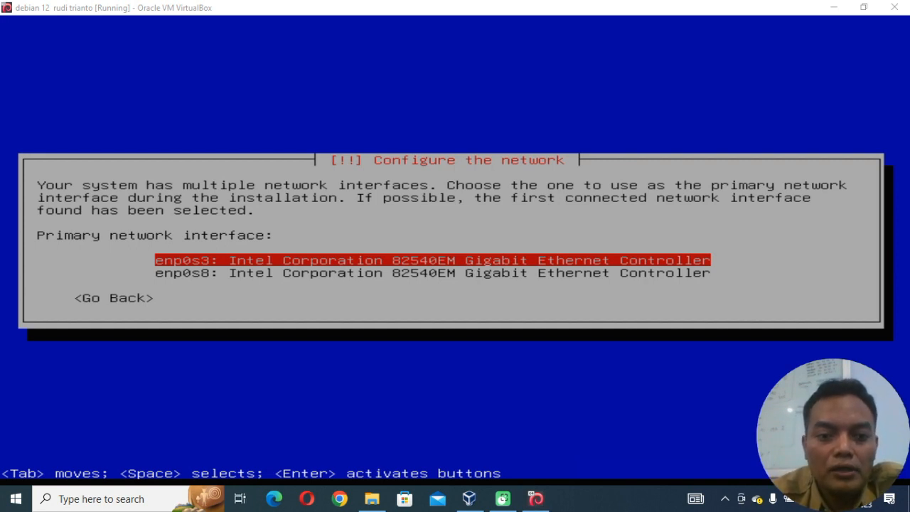
Use enp0s3 as the primary network interface and choose to configure the network manually.
key("alt+Tab")
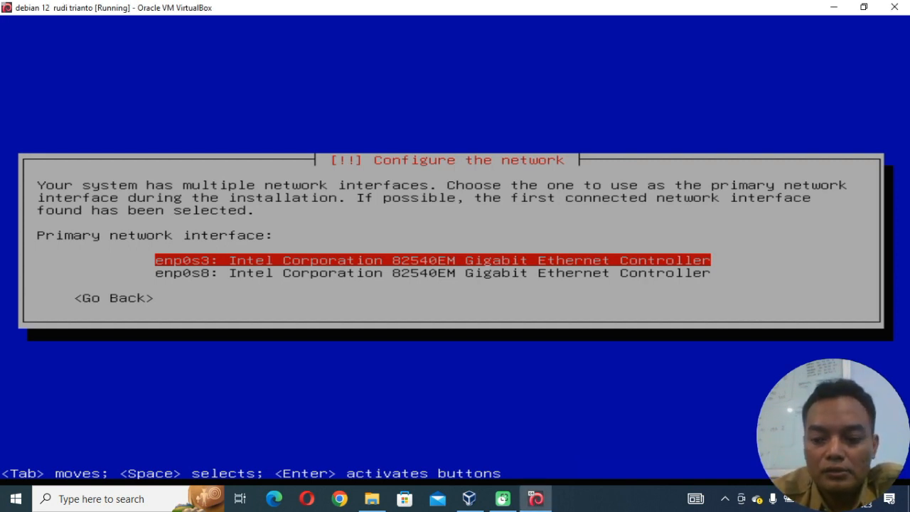
key("Return")
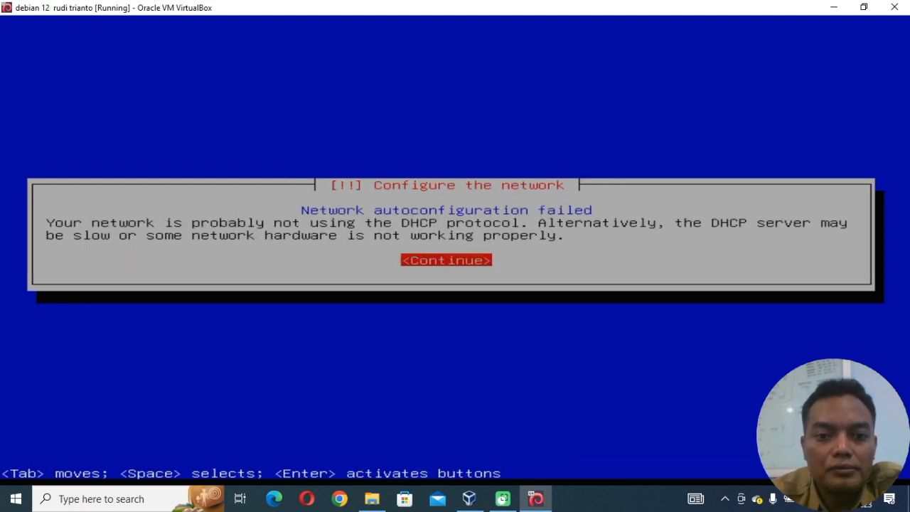
key("Return")
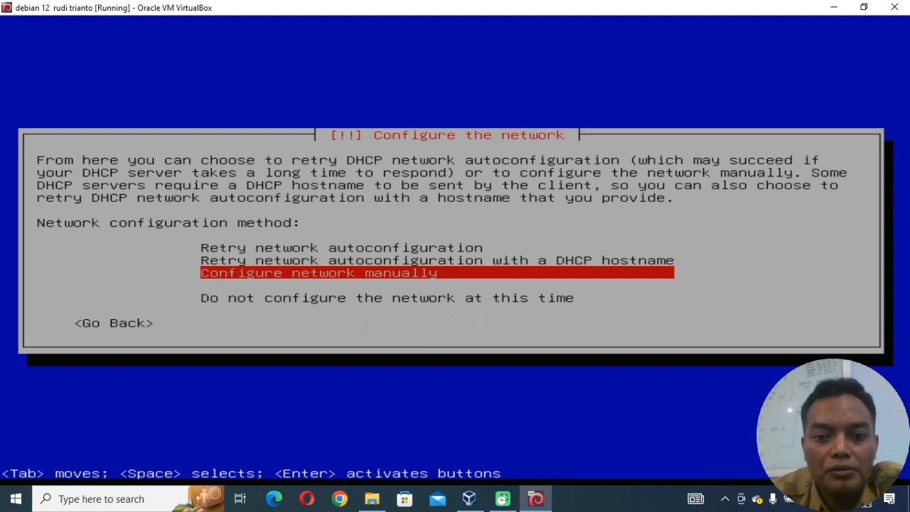
key("Return")
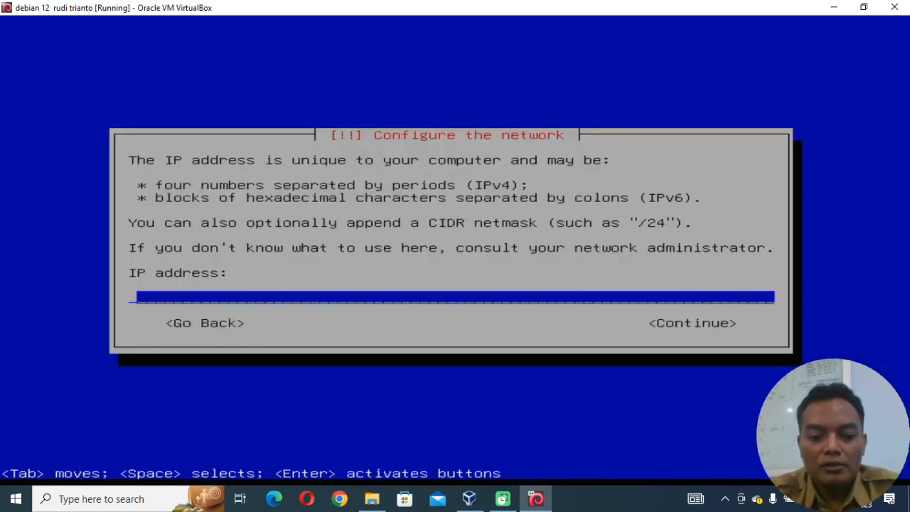
Set the IP address to 192.16.17.1 and accept the netmask 255.255.255.0.
type("192.")
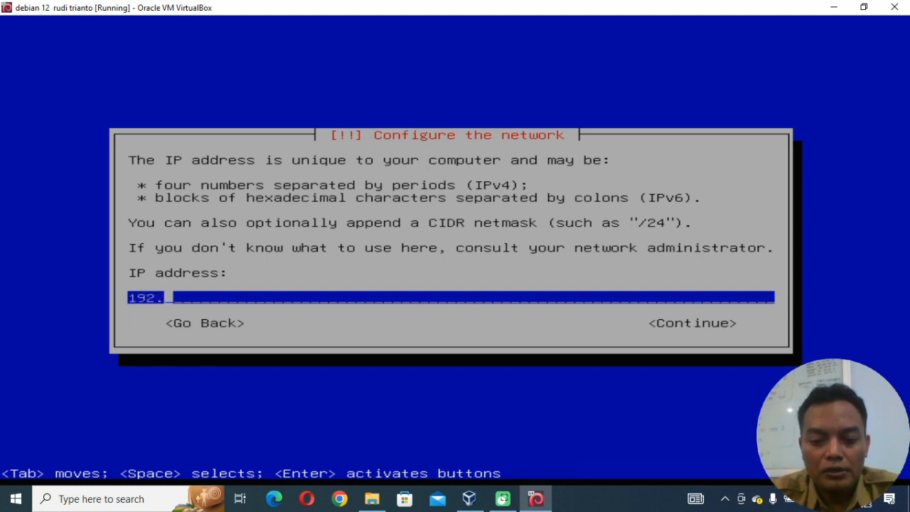
type("1")
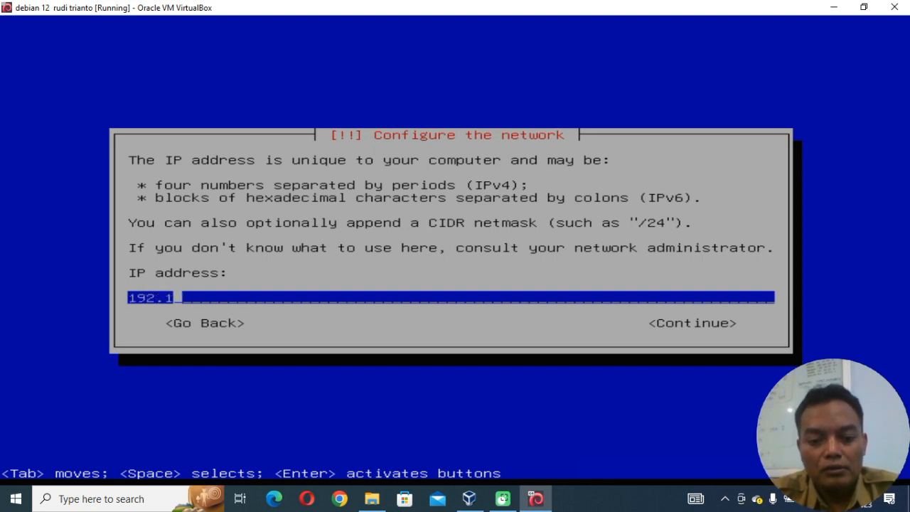
type("68")
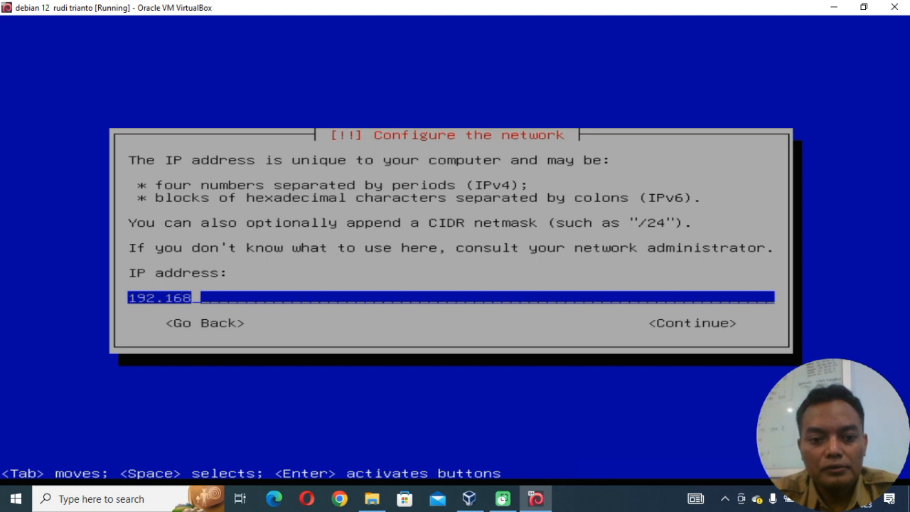
type(".")
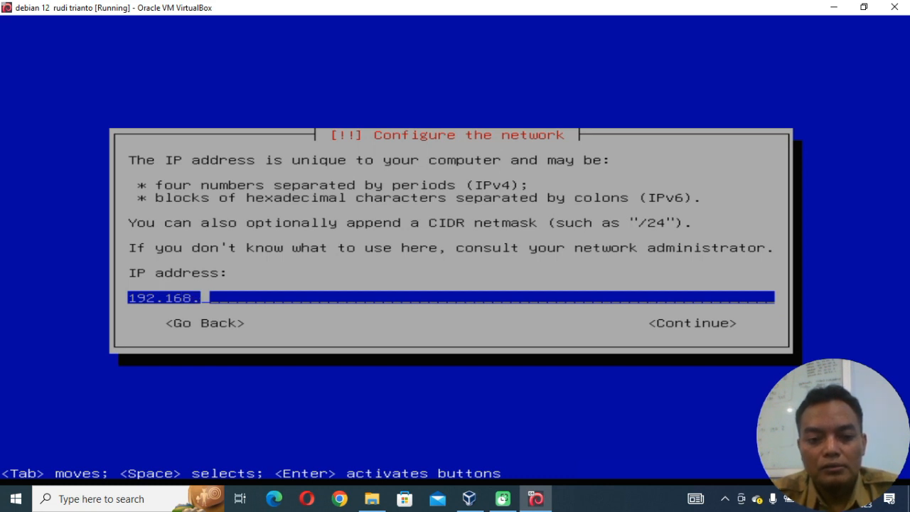
key("BackSpace")
key("BackSpace")
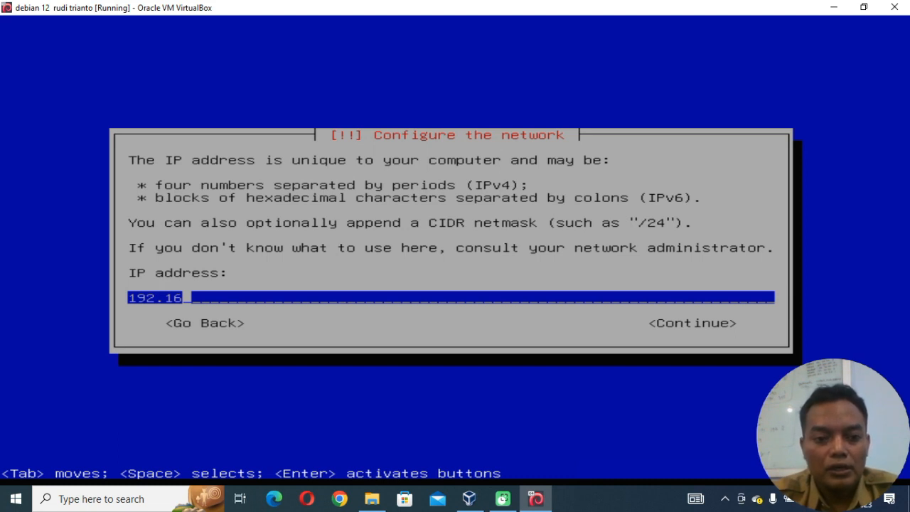
type(".")
type("10")
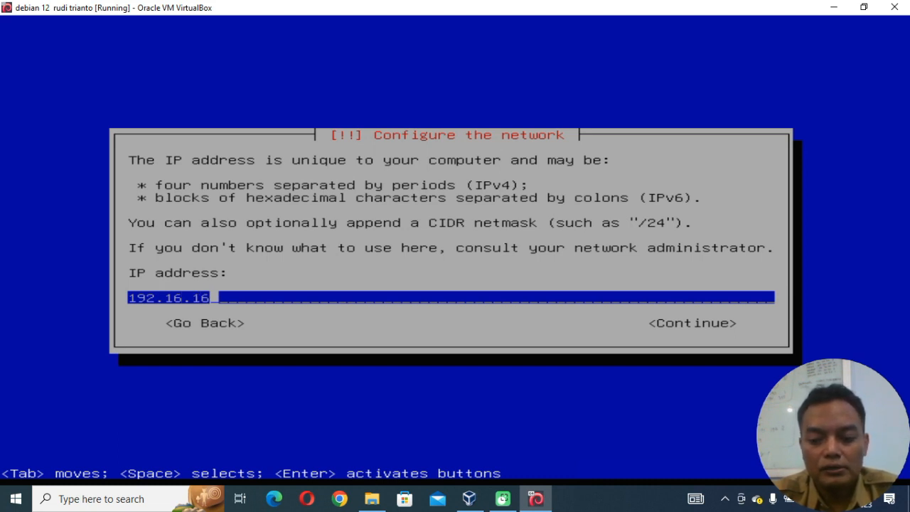
key("BackSpace")
type("7.1")
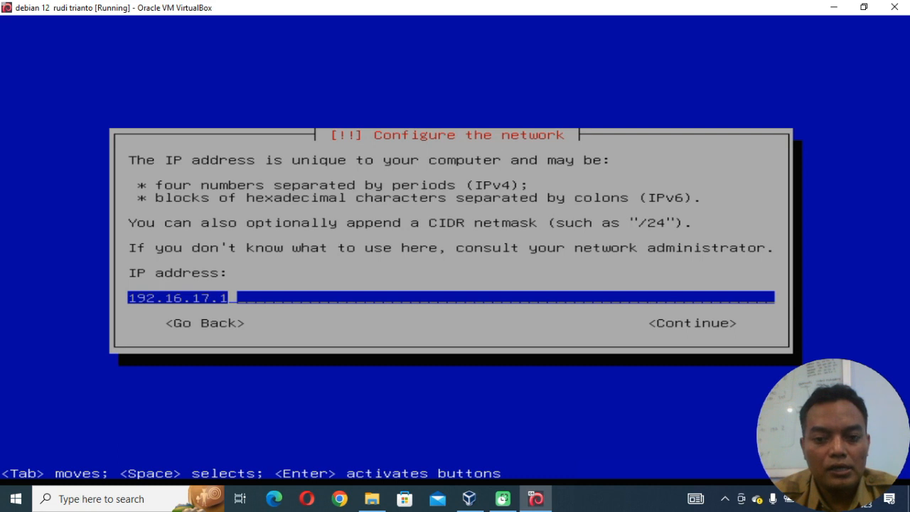
key("Tab")
key("Return")
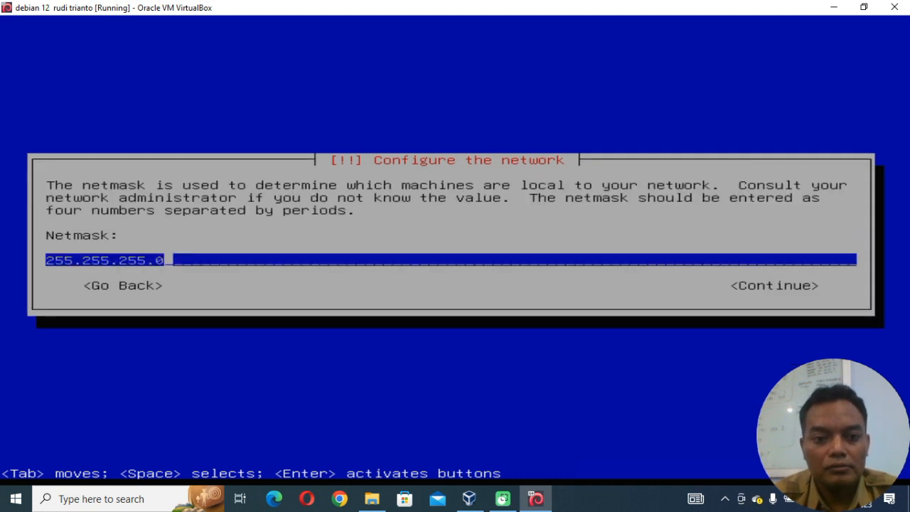
key("Tab")
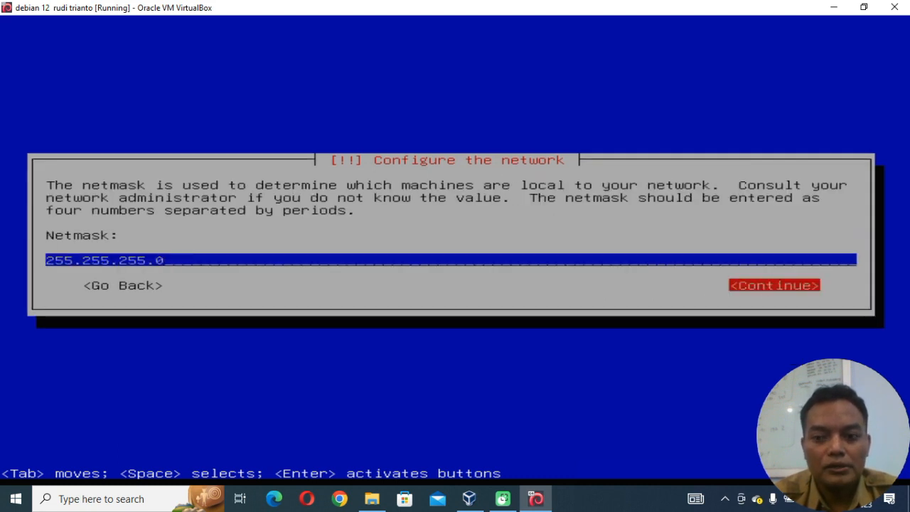
key("Return")
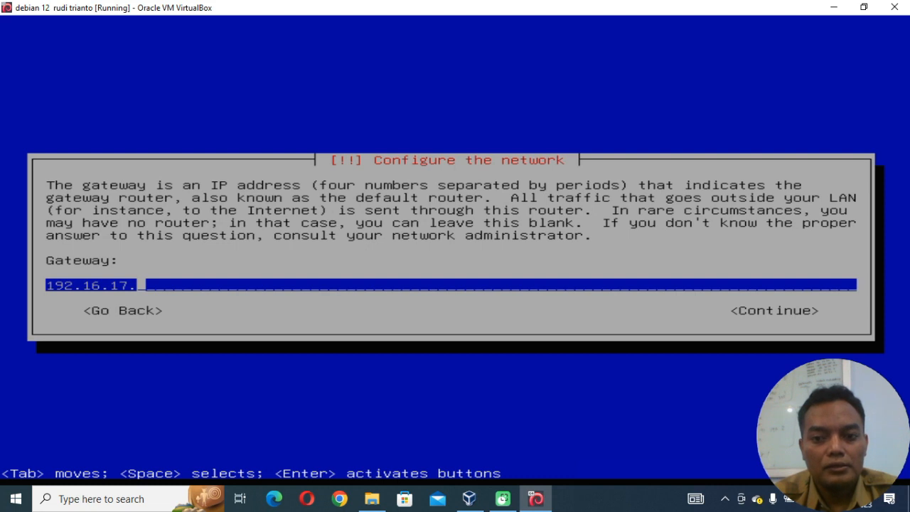
Clear the gateway address and leave the name server addresses blank, continuing to the hostname prompt.
key("BackSpace")
key("BackSpace")
key("BackSpace")
key("BackSpace")
key("BackSpace")
key("BackSpace")
key("BackSpace")
key("BackSpace")
key("BackSpace")
key("BackSpace")
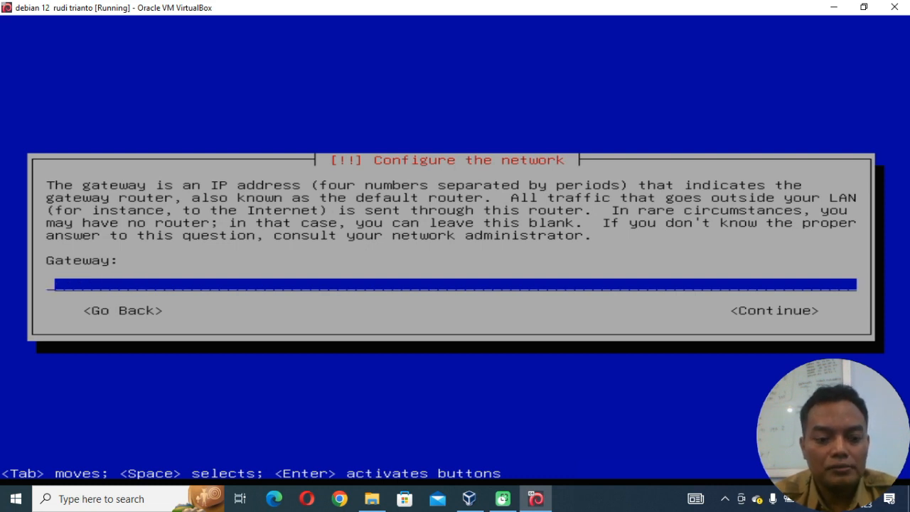
key("Tab")
key("Return")
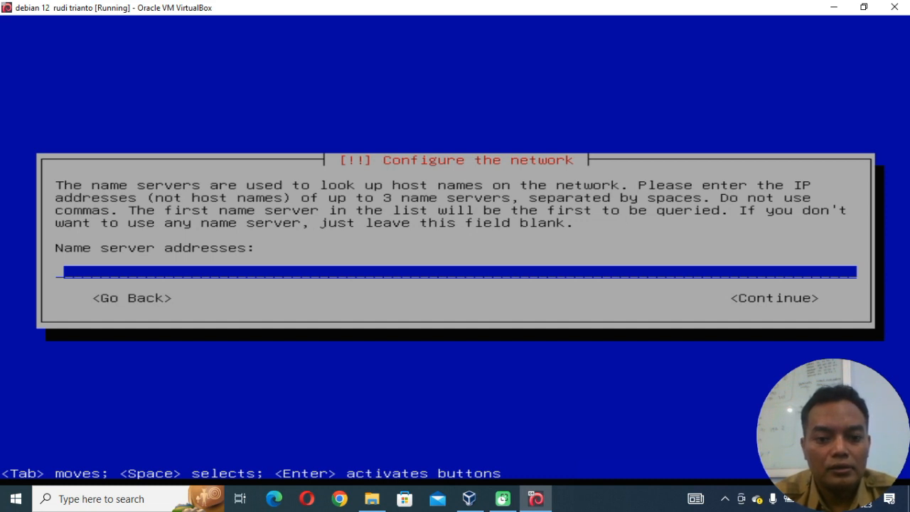
key("Tab")
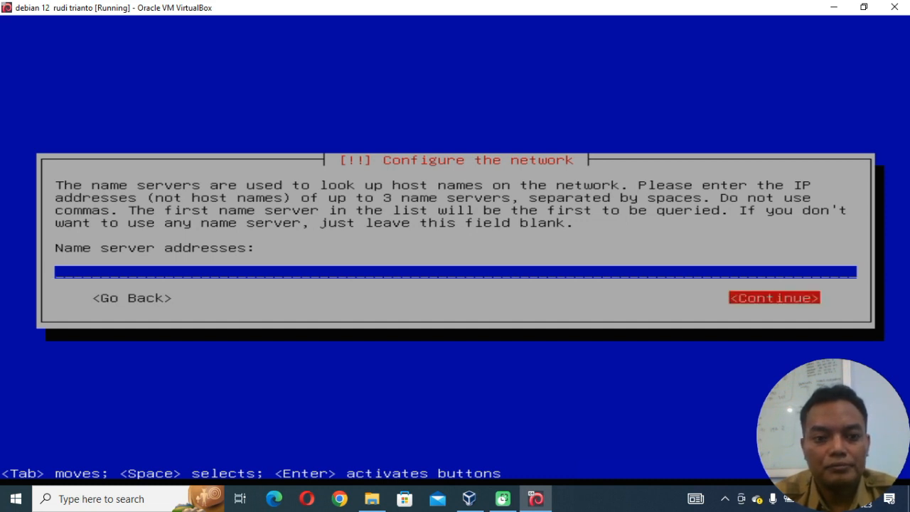
key("Return")
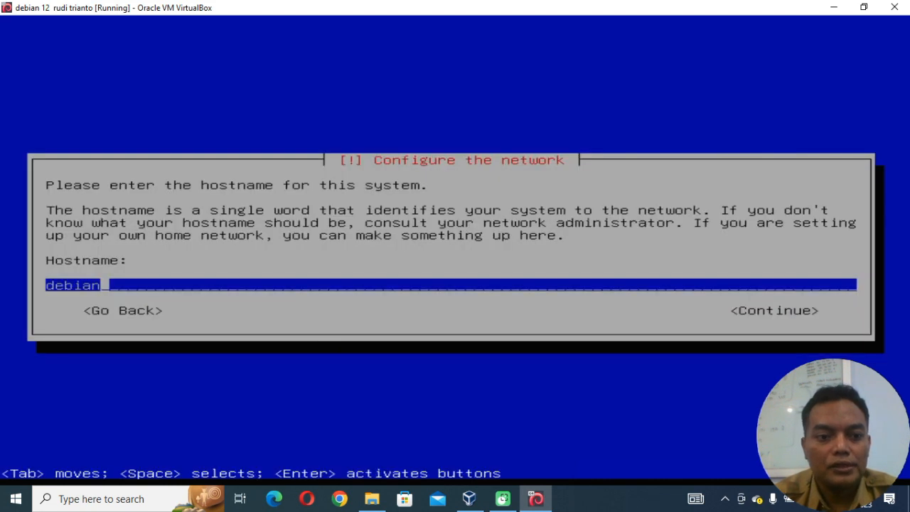
Replace the default hostname with the machine owner's first name in lowercase and continue to the domain name prompt.
key("BackSpace")
key("BackSpace")
key("BackSpace")
key("BackSpace")
key("BackSpace")
key("BackSpace")
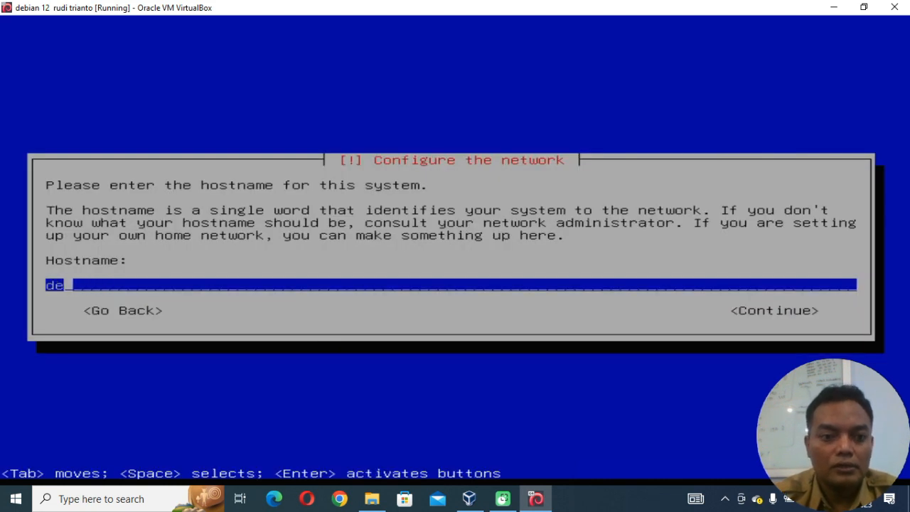
type("rudi")
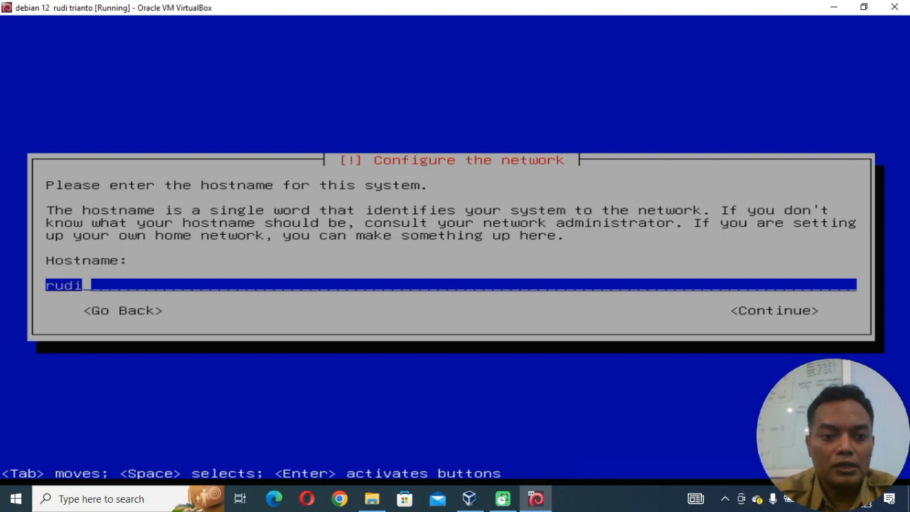
key("Tab")
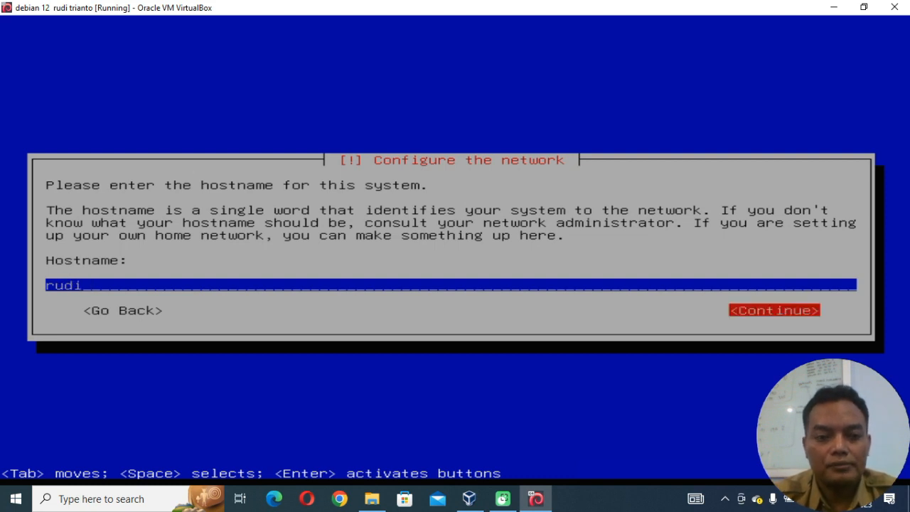
key("Return")
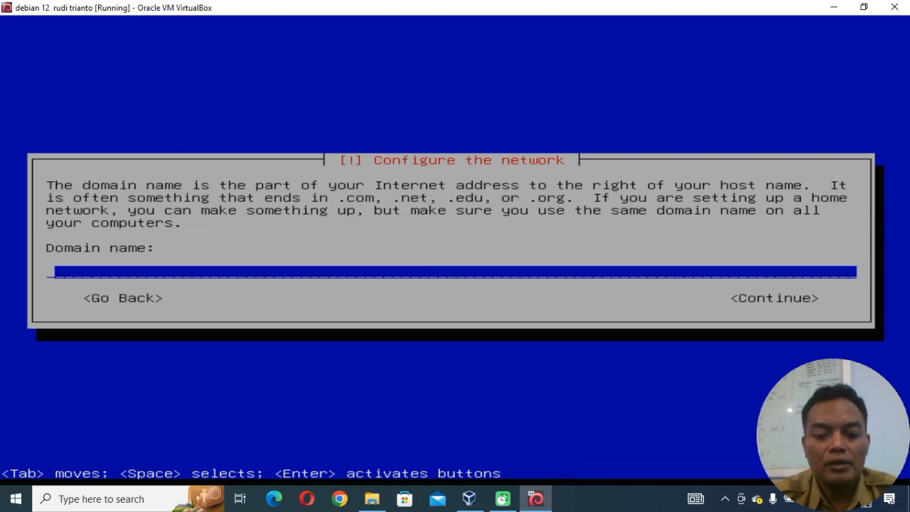
Set the domain name to the owner's first name followed by .smki1blt.sch.id and continue to the root password prompt.
type("rudi.smki")
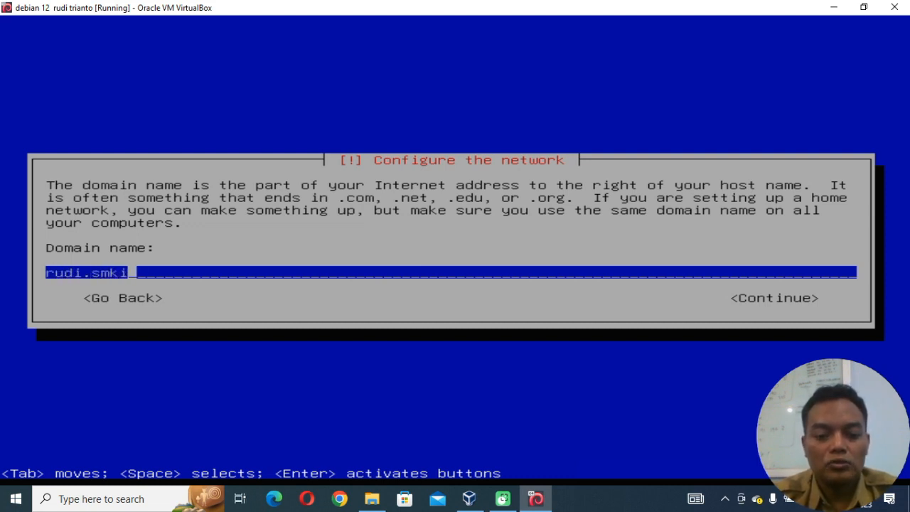
type("1blt.s")
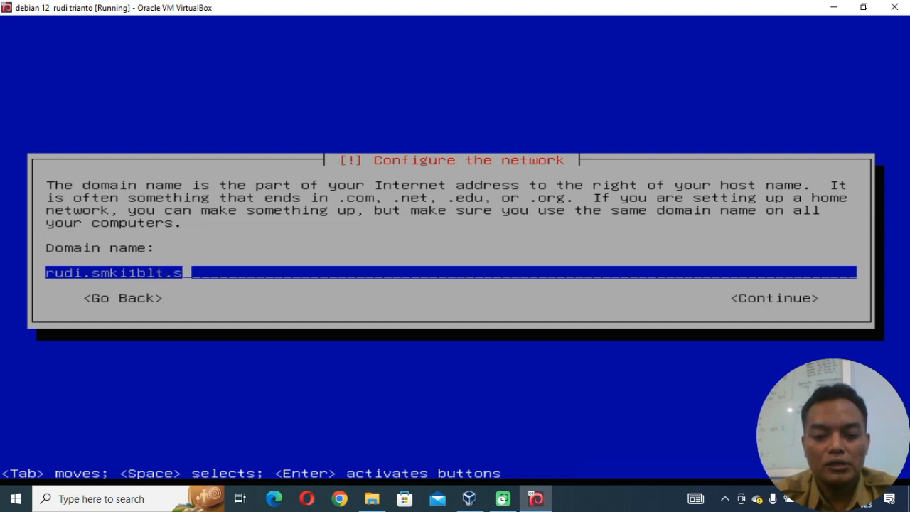
type("ch.id")
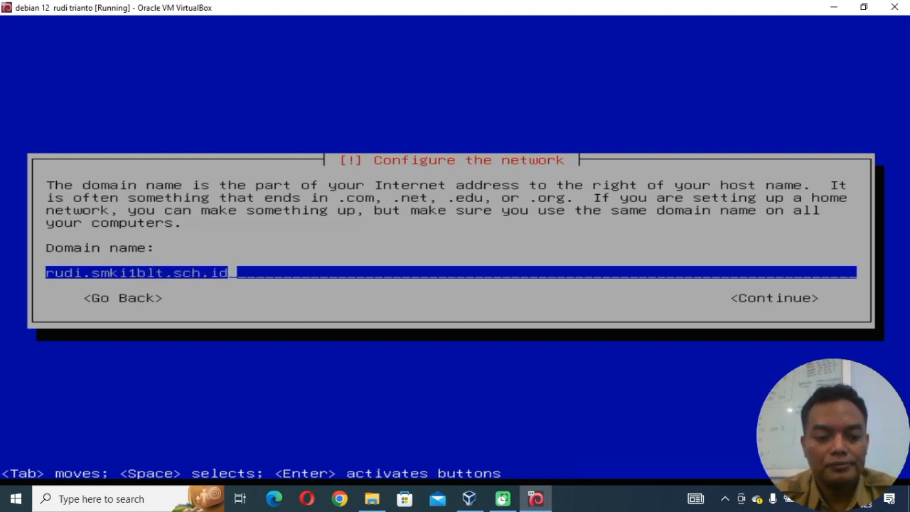
key("Tab")
key("Return")
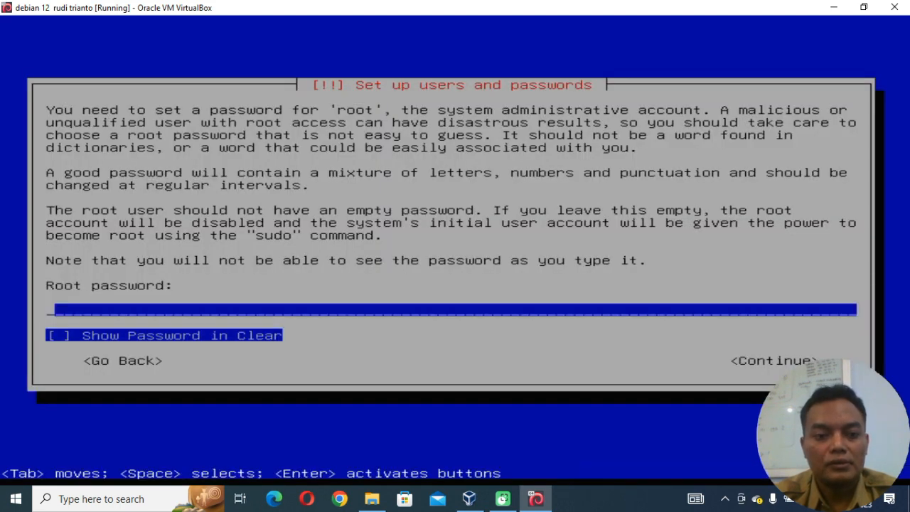
Enter the root password and re-enter it for verification, leaving it hidden.
type("*")
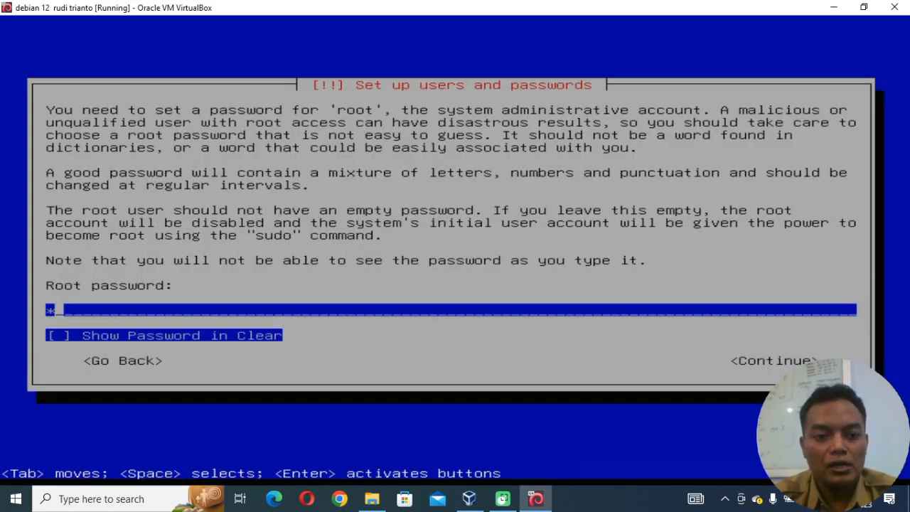
key("Tab")
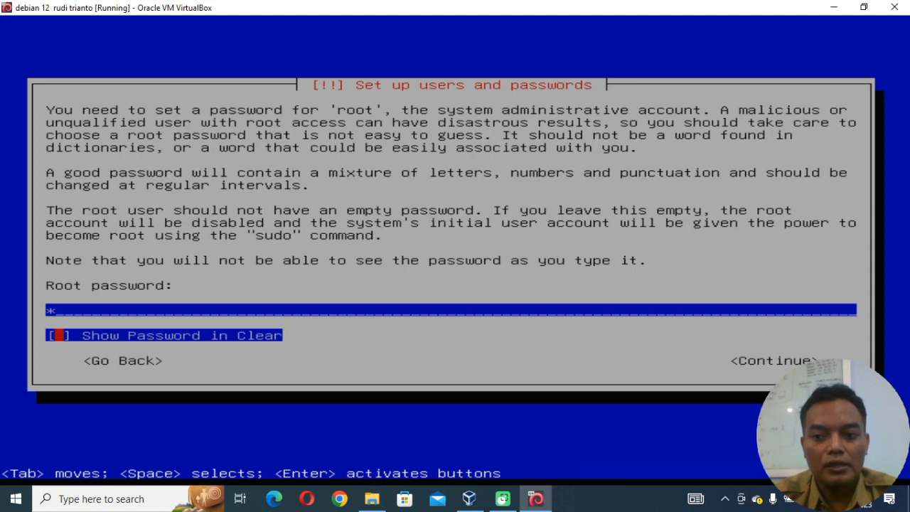
key("Tab")
key("Return")
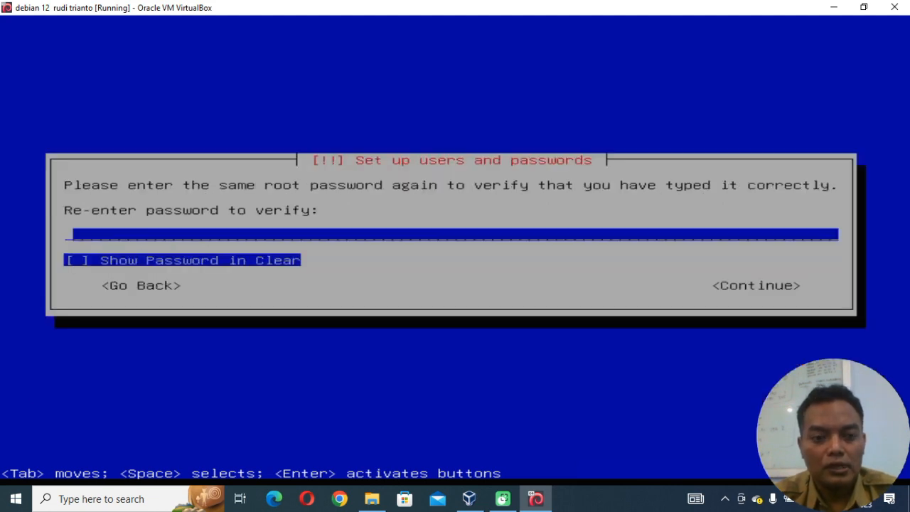
type("*")
key("Tab")
key("Tab")
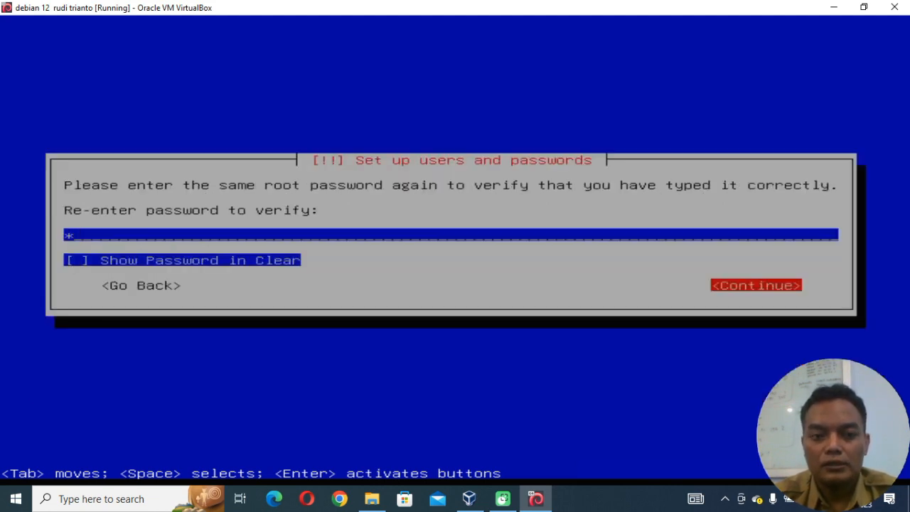
key("Return")
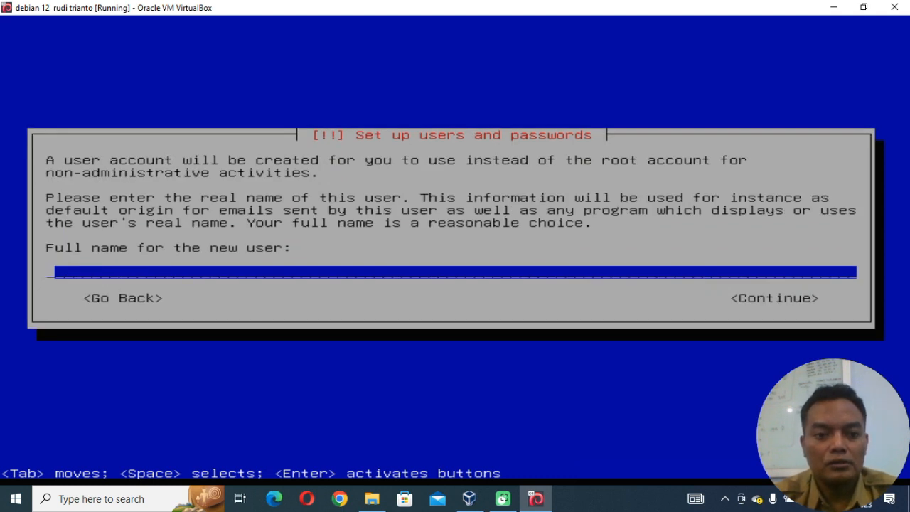
Enter the new user's full name in abbreviated form and accept the suggested account username.
type("r")
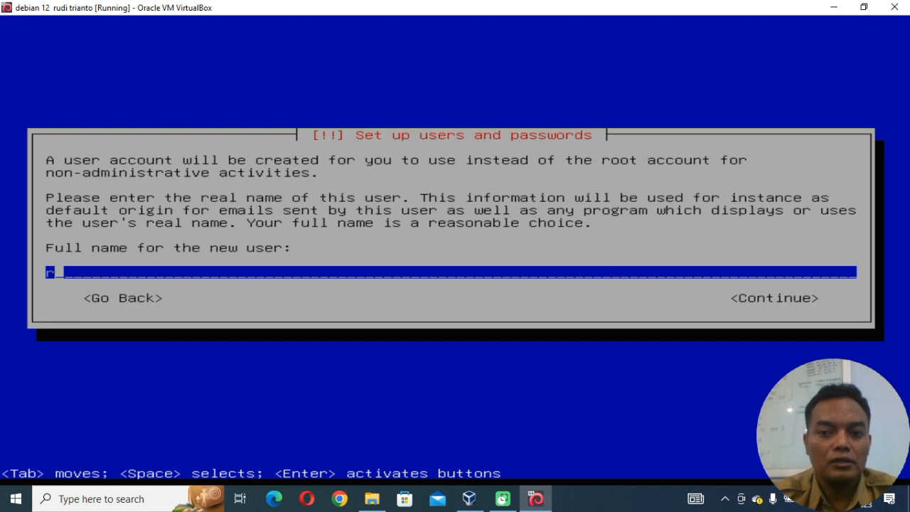
type("u")
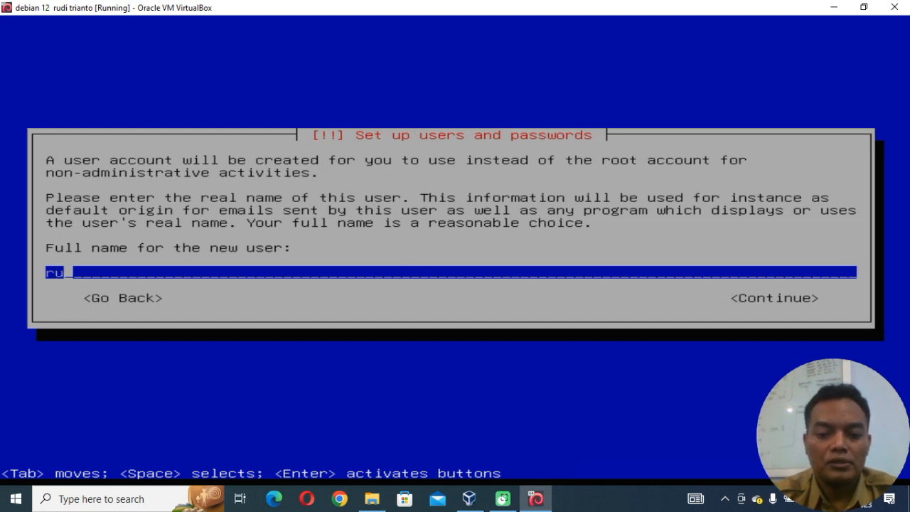
key("BackSpace")
type("dtr")
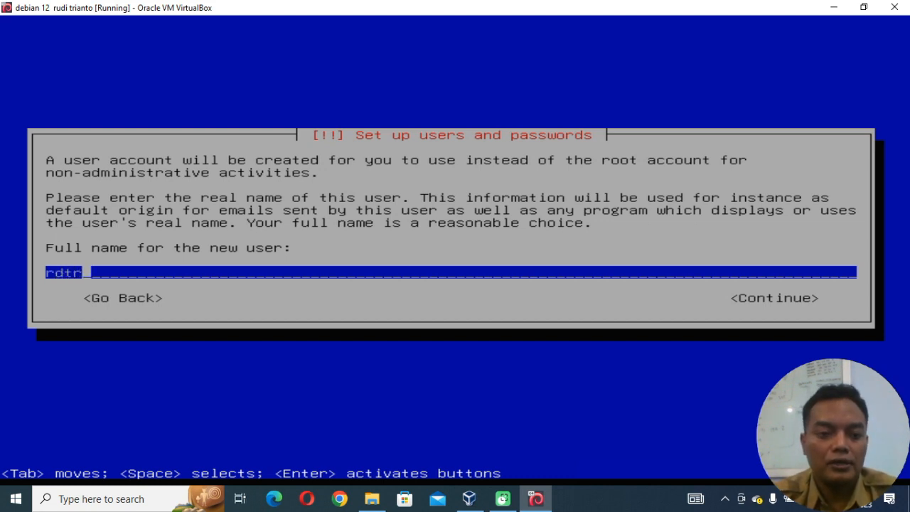
key("Tab")
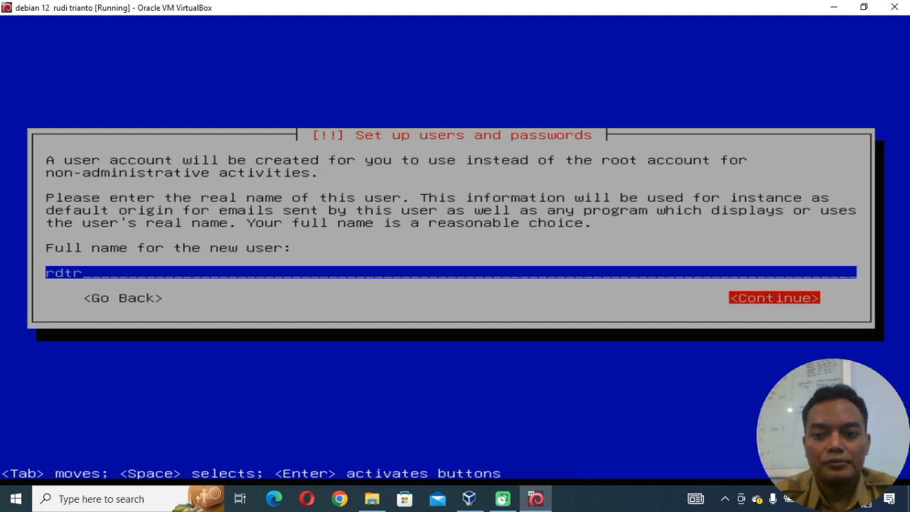
key("Return")
key("Tab")
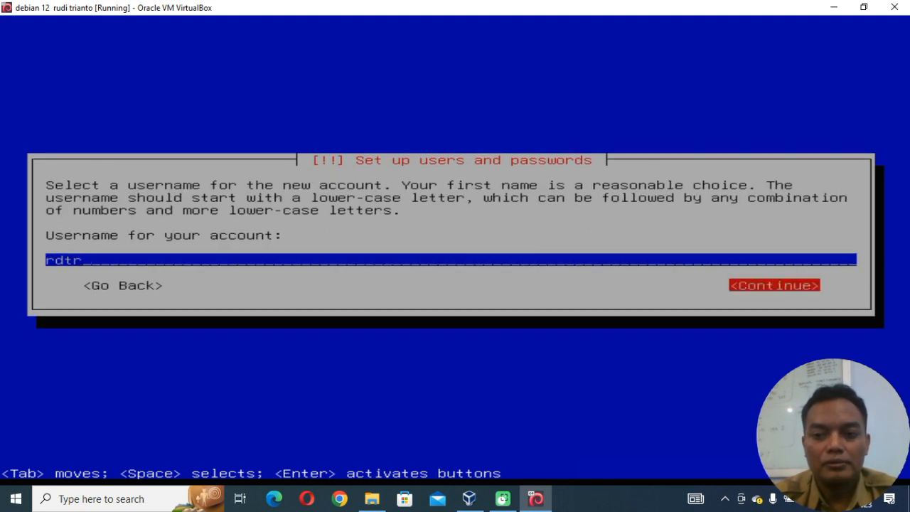
key("Return")
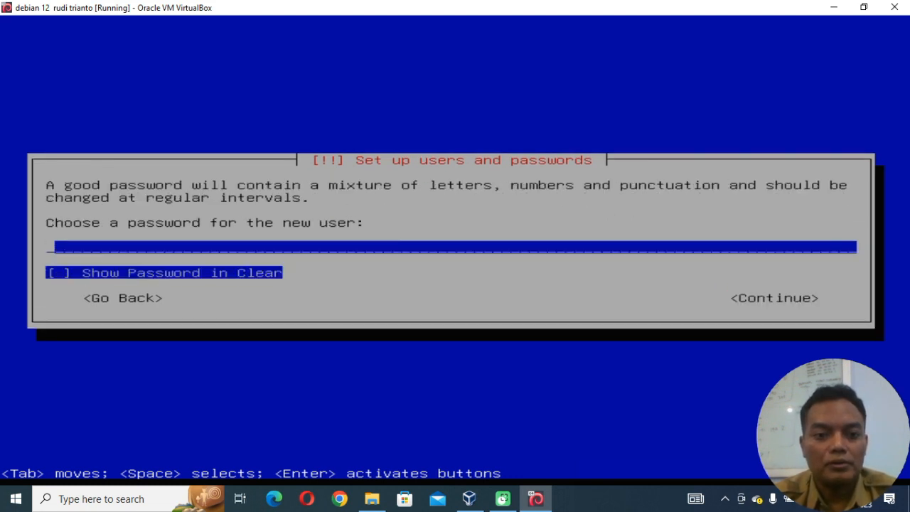
Enter the new user's account password and re-enter it for verification, leaving it hidden.
type("*")
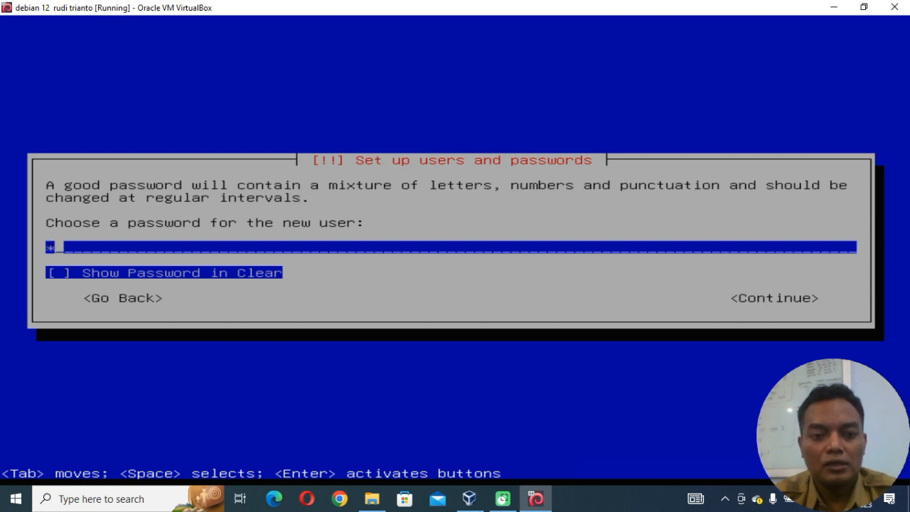
key("Tab")
key("Tab")
key("Return")
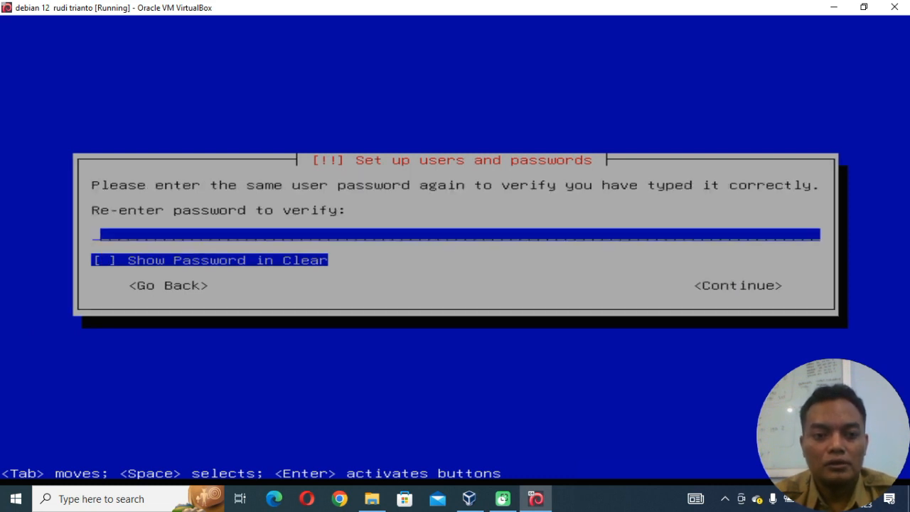
type("*")
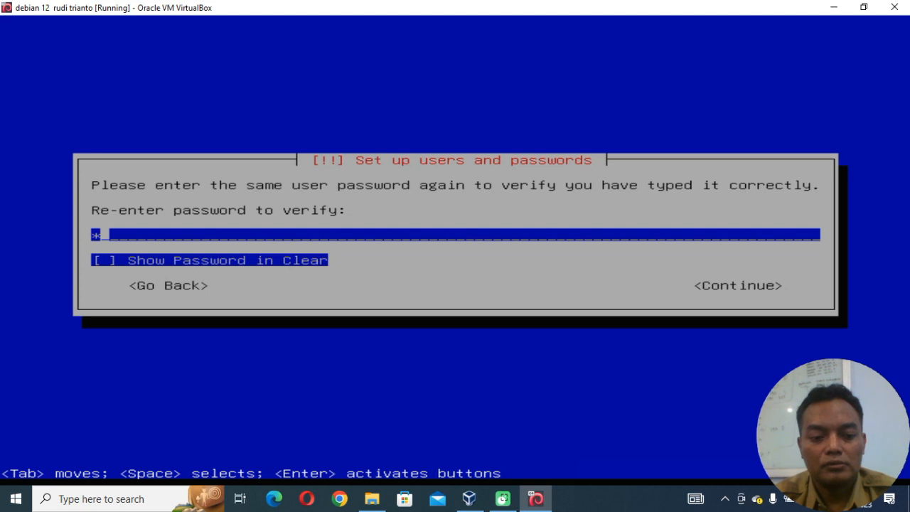
key("Tab")
key("Tab")
key("Return")
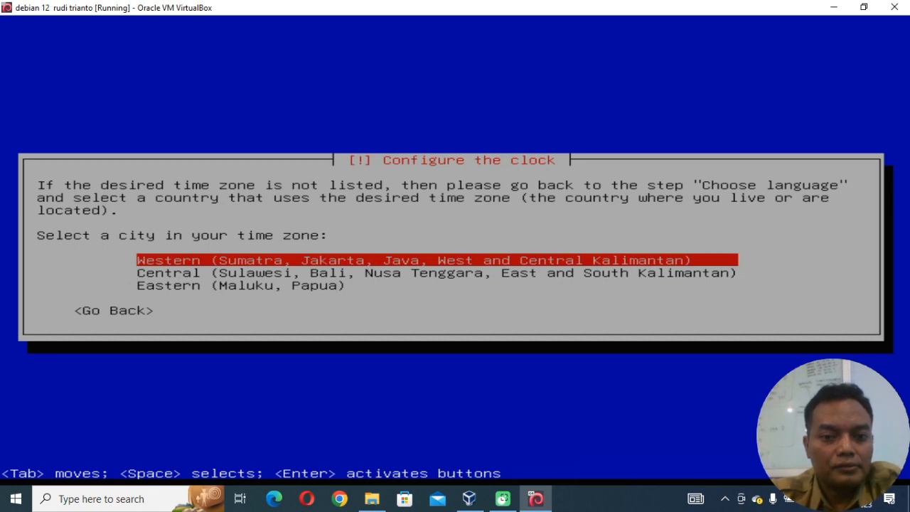
Set the time zone to Western (Sumatra, Jakarta, Java) and choose guided partitioning of the entire 21.5 GB sda disk.
key("Return")
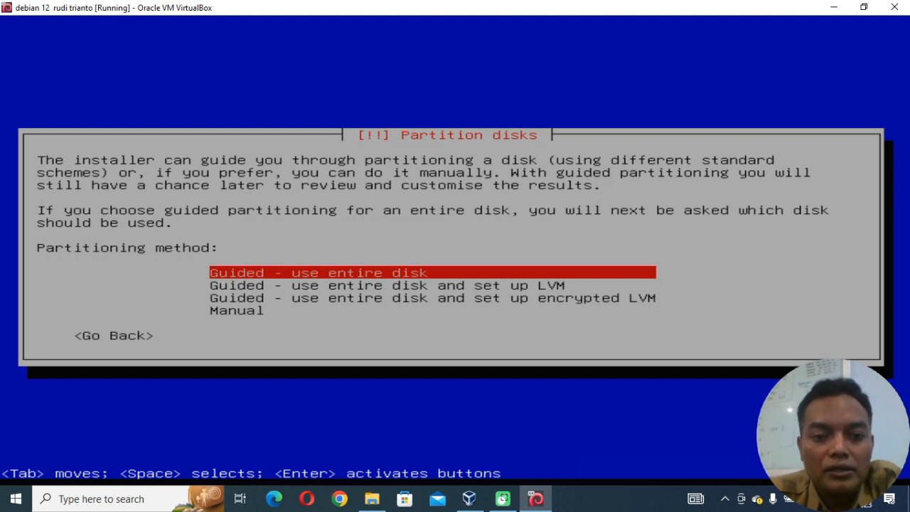
key("Return")
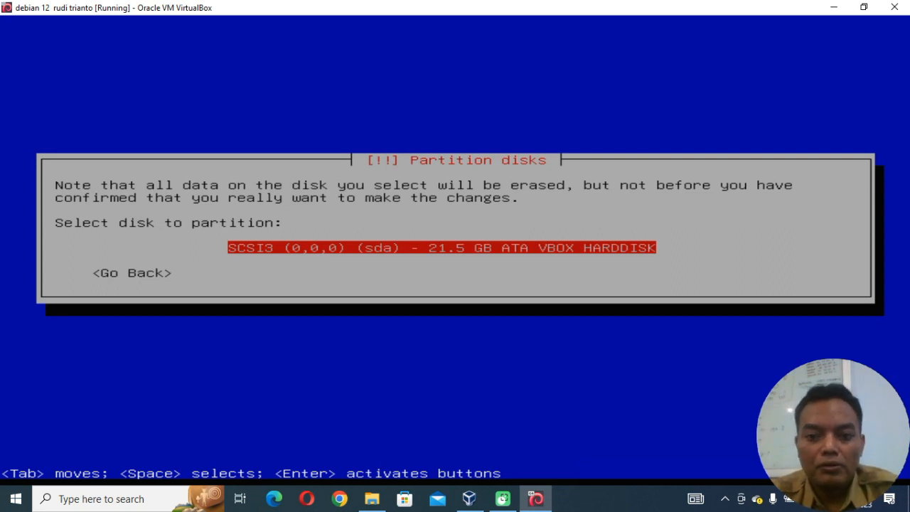
key("Return")
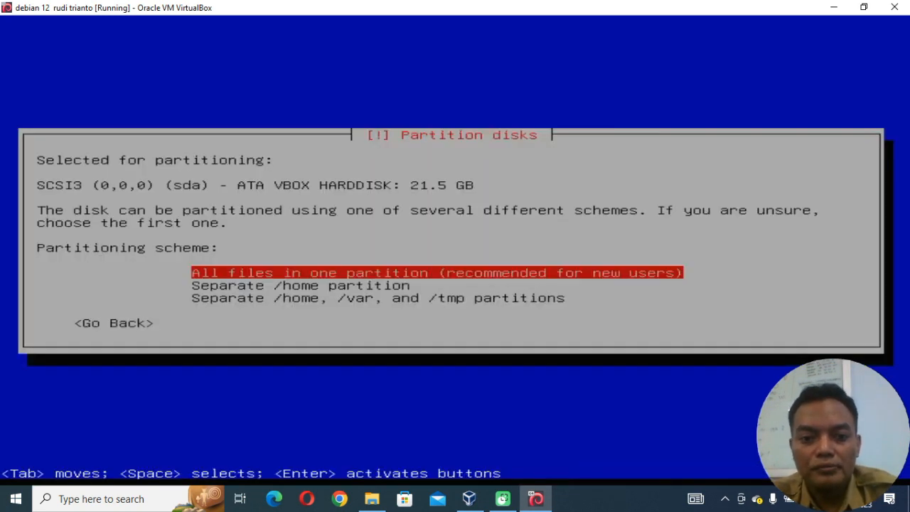
Choose the scheme with all files in one partition, finish partitioning and agree to write the changes to disk.
key("Return")
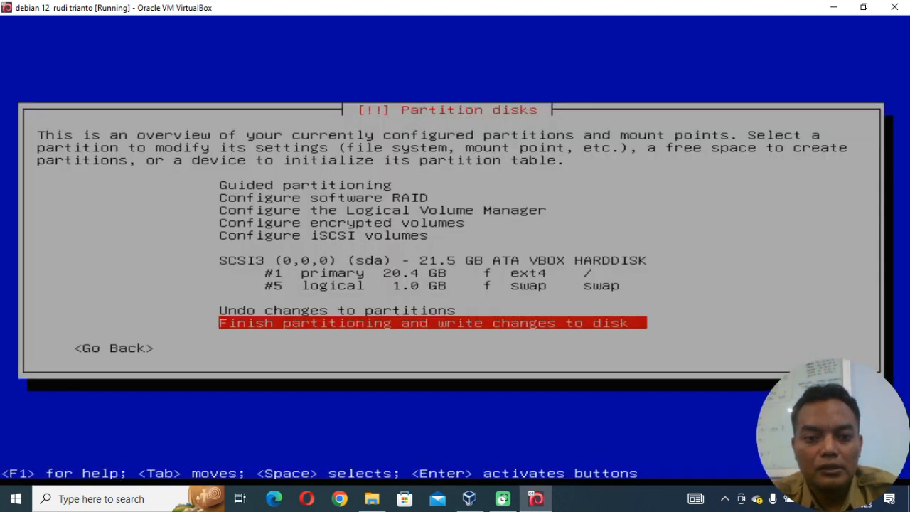
key("Return")
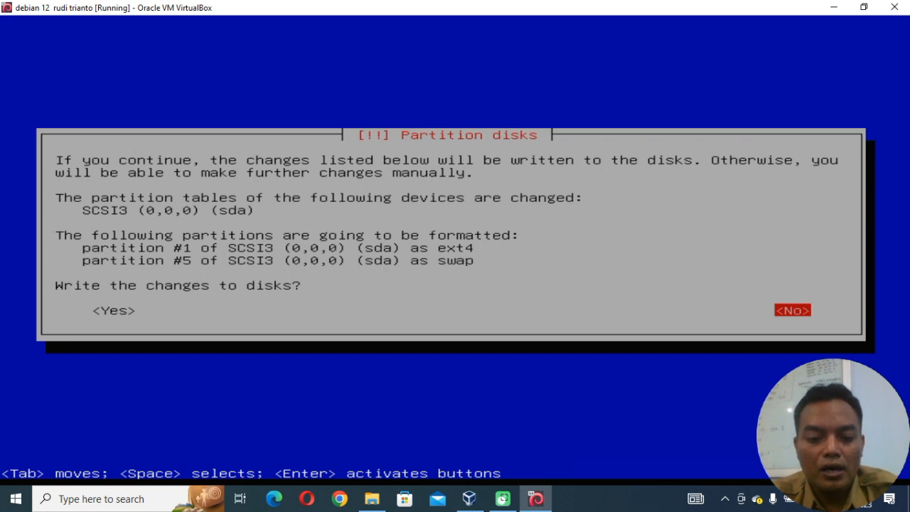
key("Tab")
key("Return")
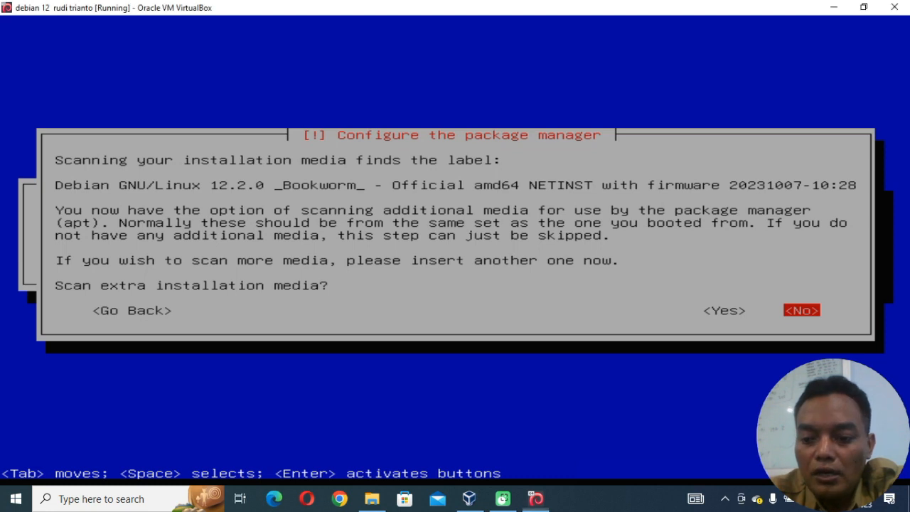
Decline scanning extra installation media, go back from the mirror country list and agree to continue without a network mirror.
key("Return")
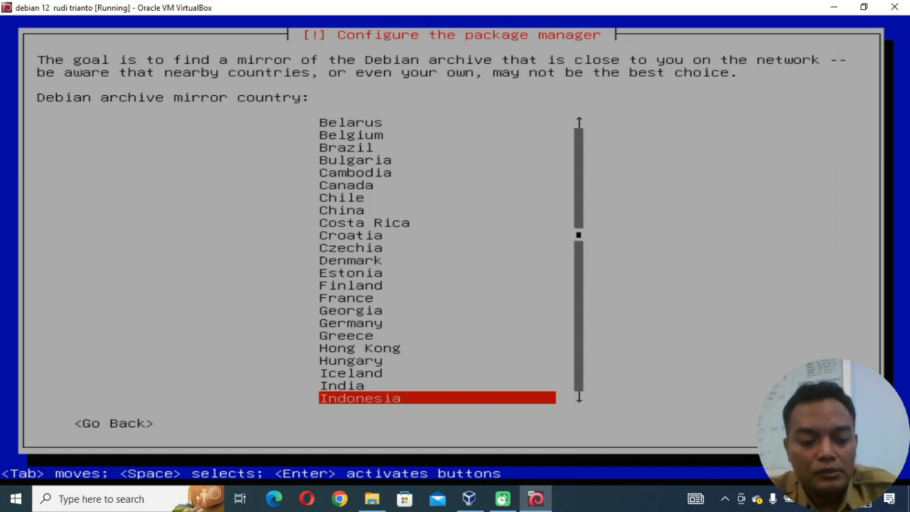
key("Tab")
key("Return")
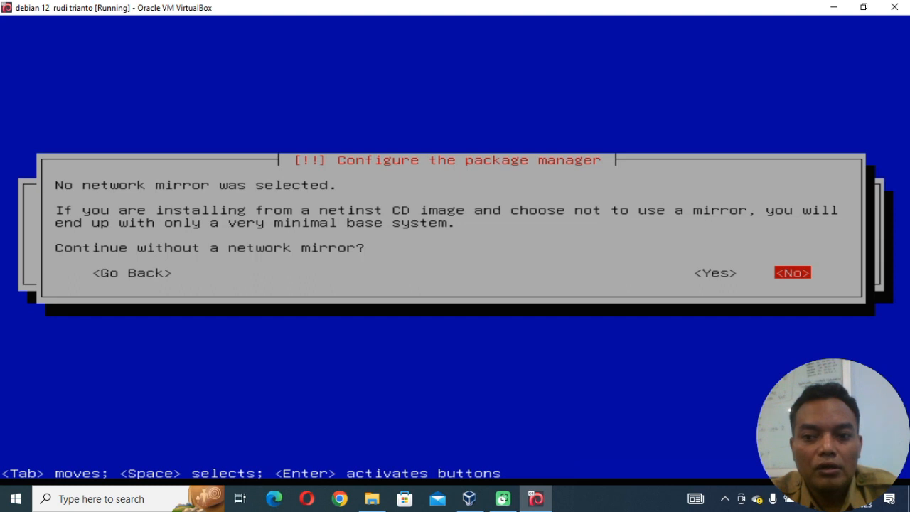
key("Left")
key("Return")
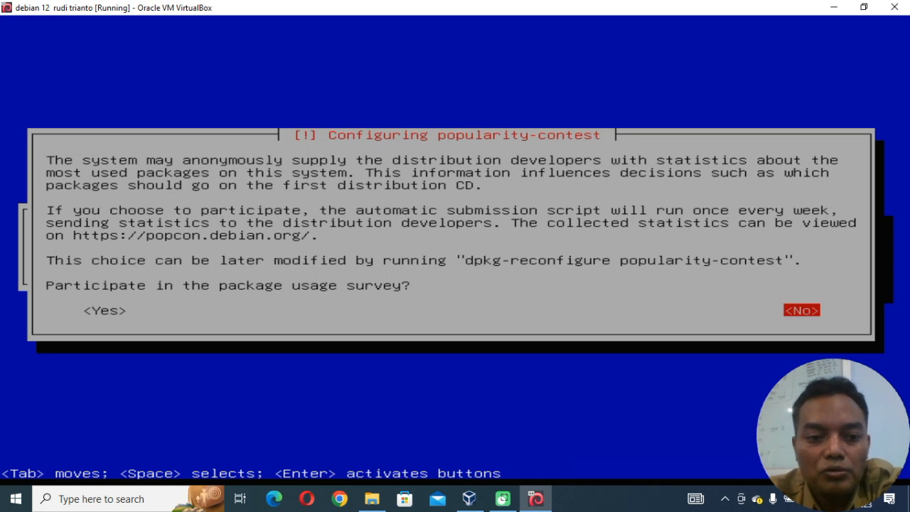
Decline the package usage survey and install only the standard system utilities.
key("Return")
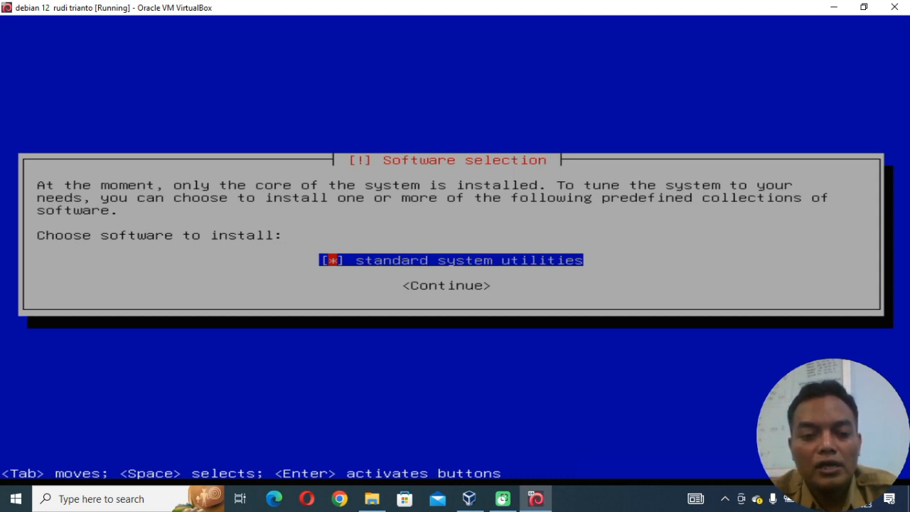
key("Tab")
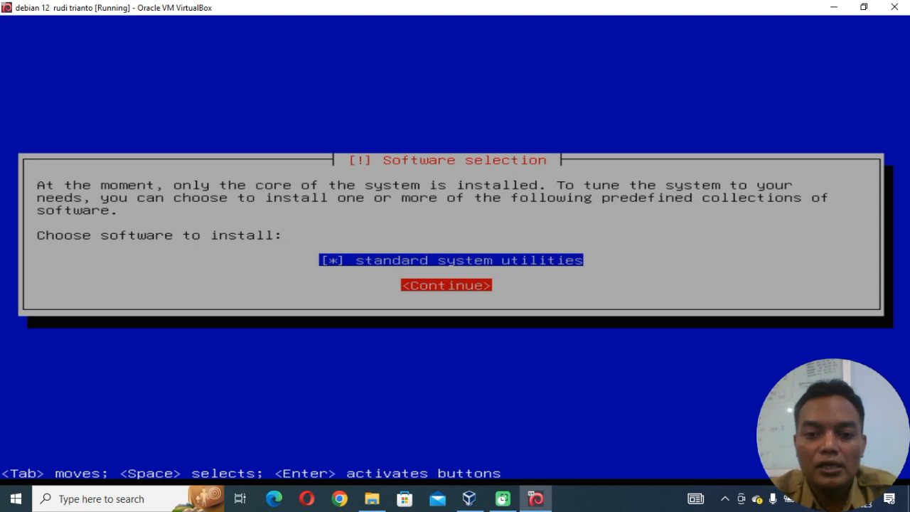
key("Return")
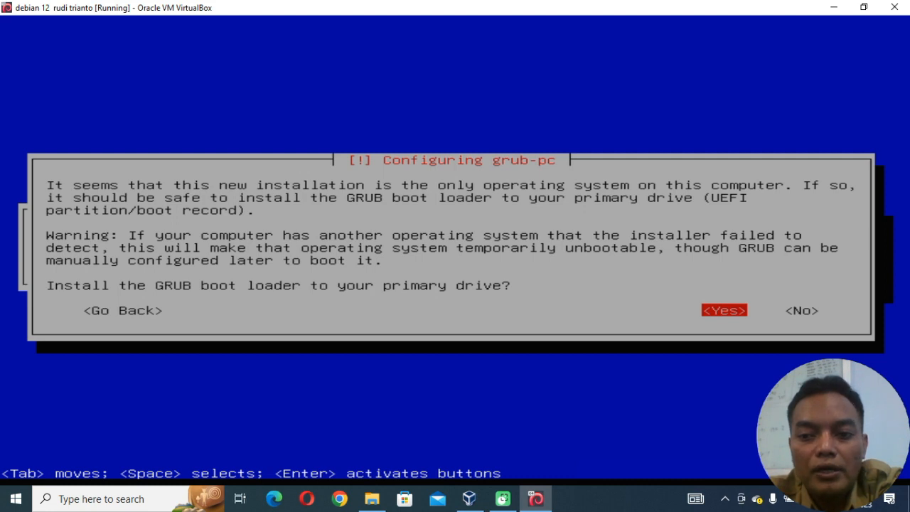
Agree to install the GRUB boot loader to the primary drive and select /dev/sda as its device.
key("Return")
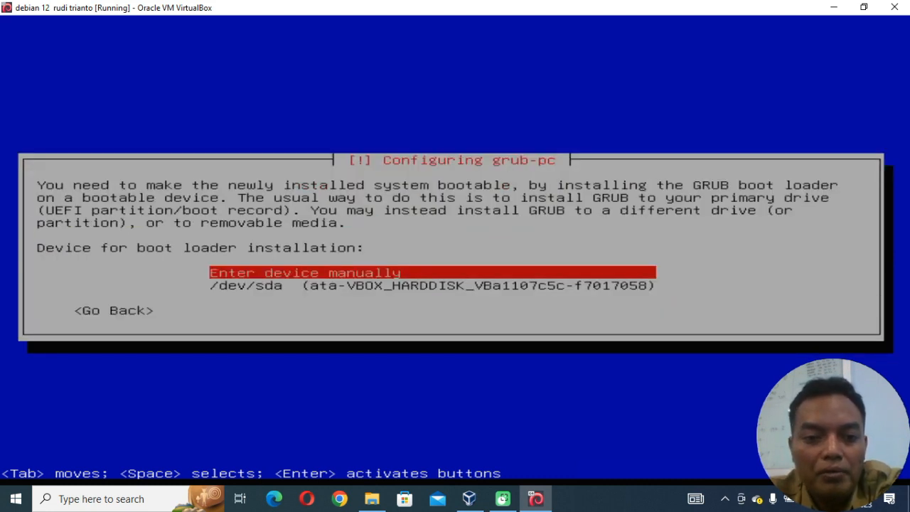
key("Down")
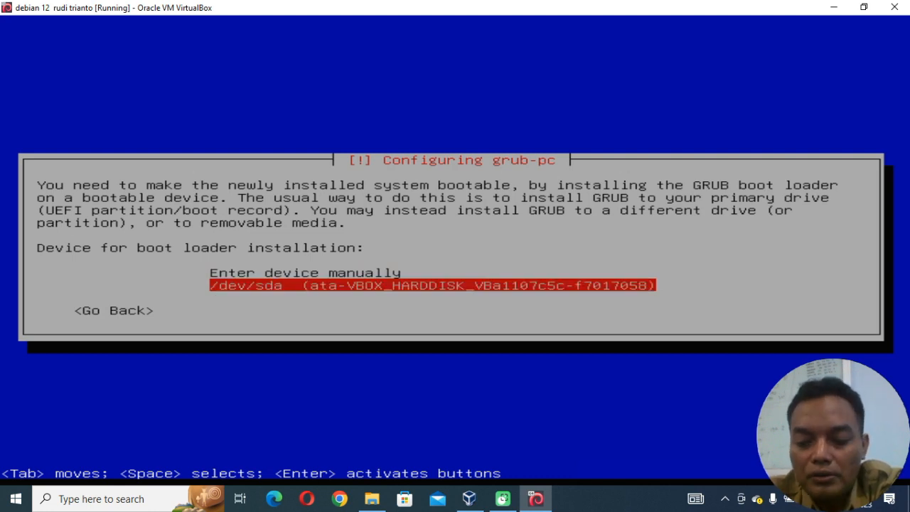
key("Return")
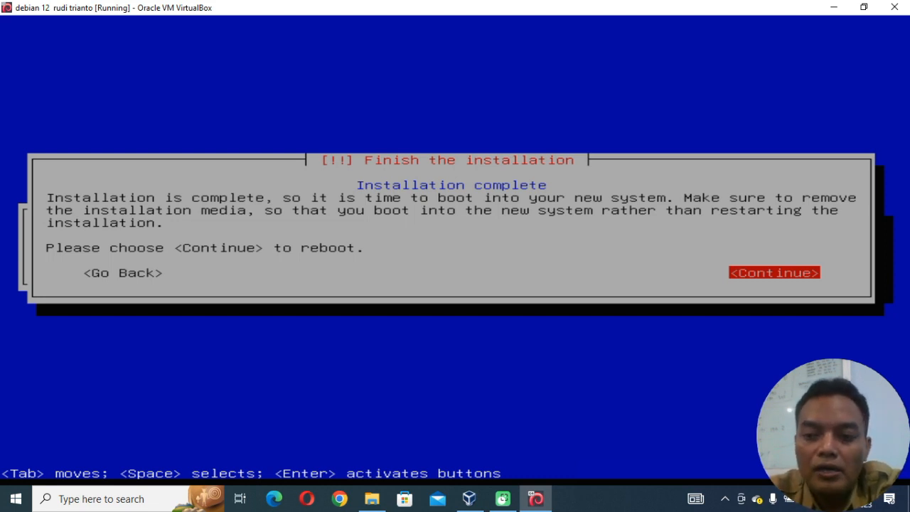
Finish the installation by rebooting into Debian GNU/Linux and log in as root with the account password.
key("Return")
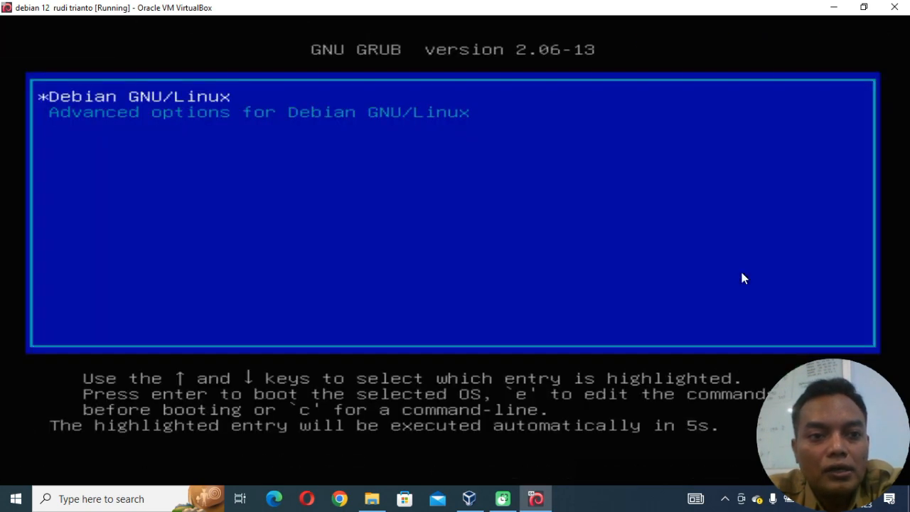
key("Return")
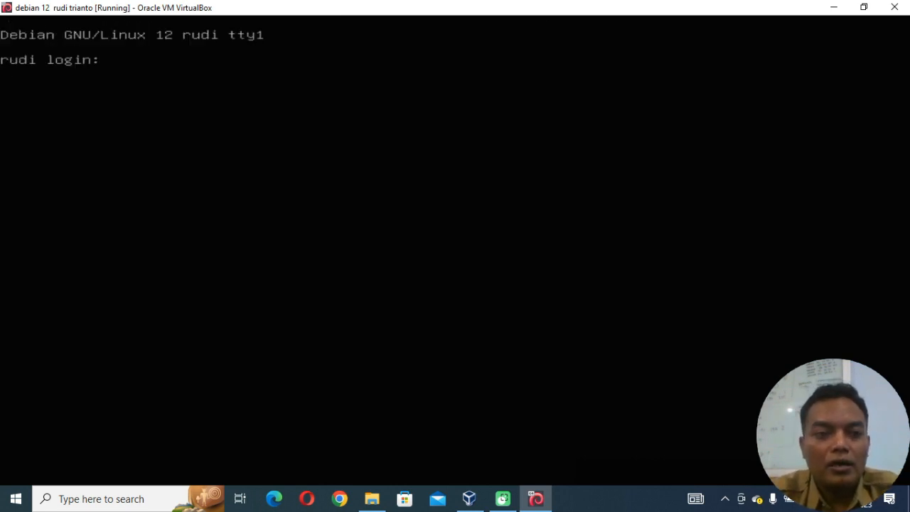
type("root")
key("Return")
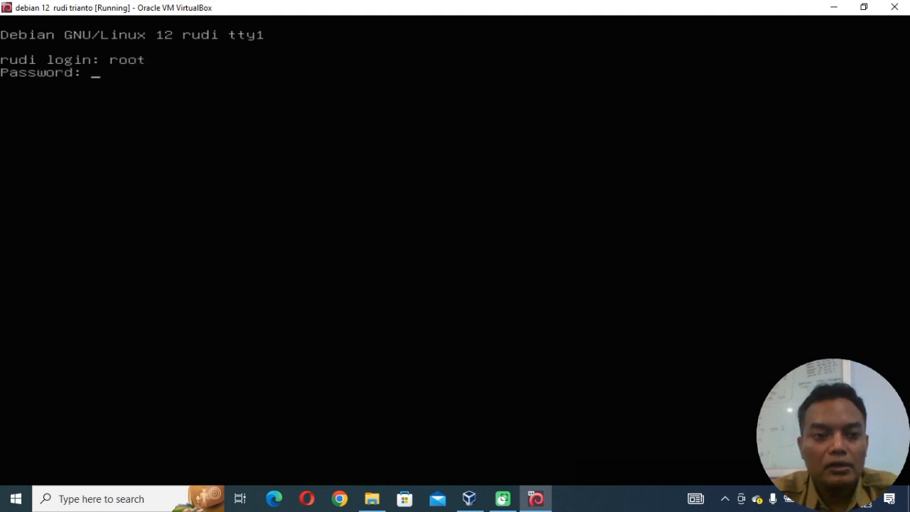
key("Return")
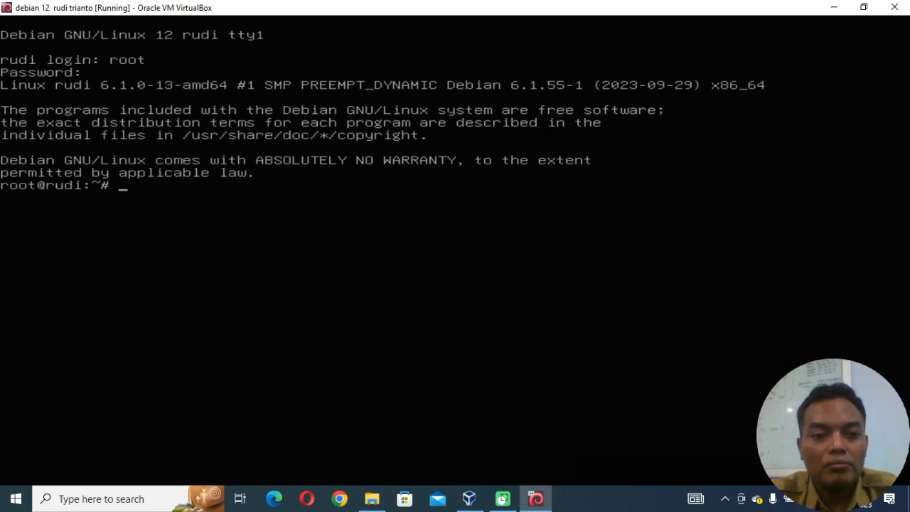
Open the network configuration file /etc/network/interfaces in nano.
type("nano ")
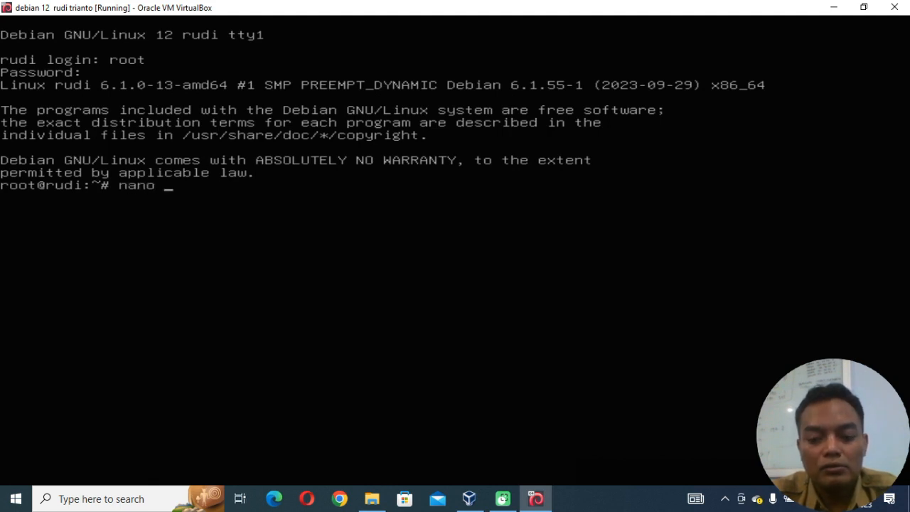
type("/etc/n")
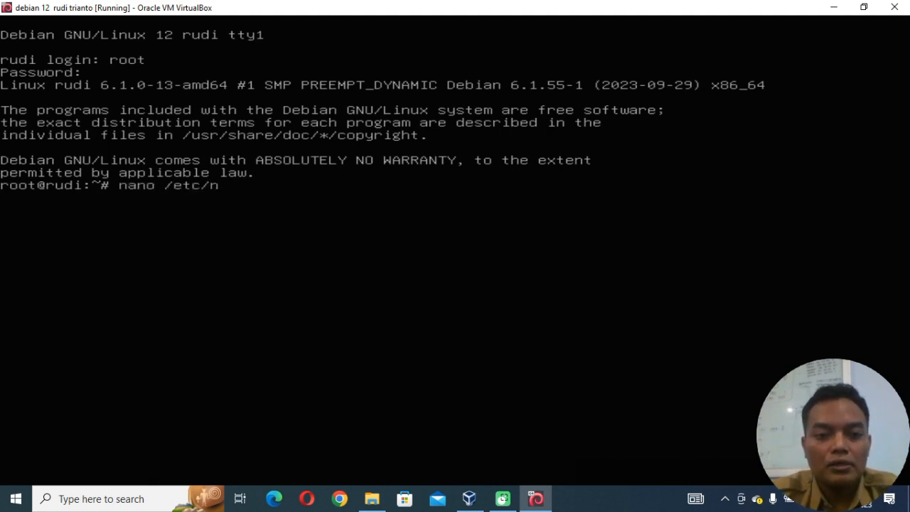
type("etwork")
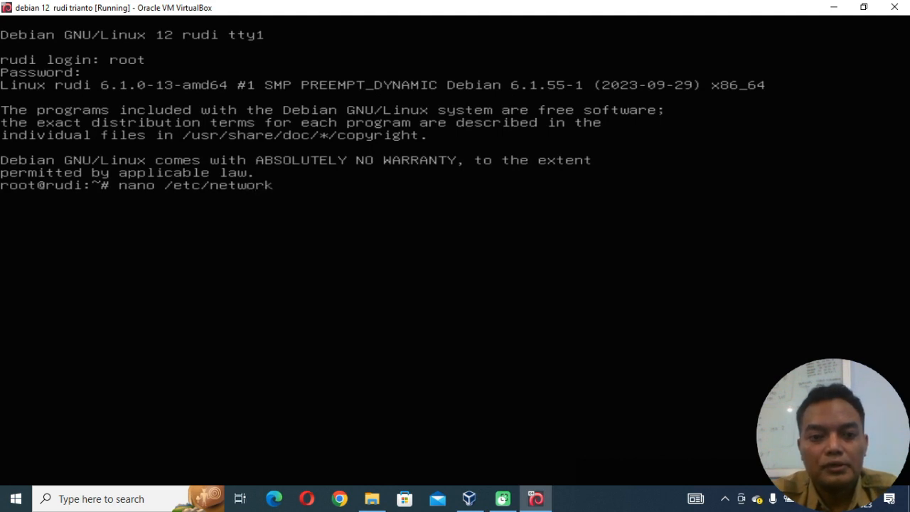
type("/interfaces")
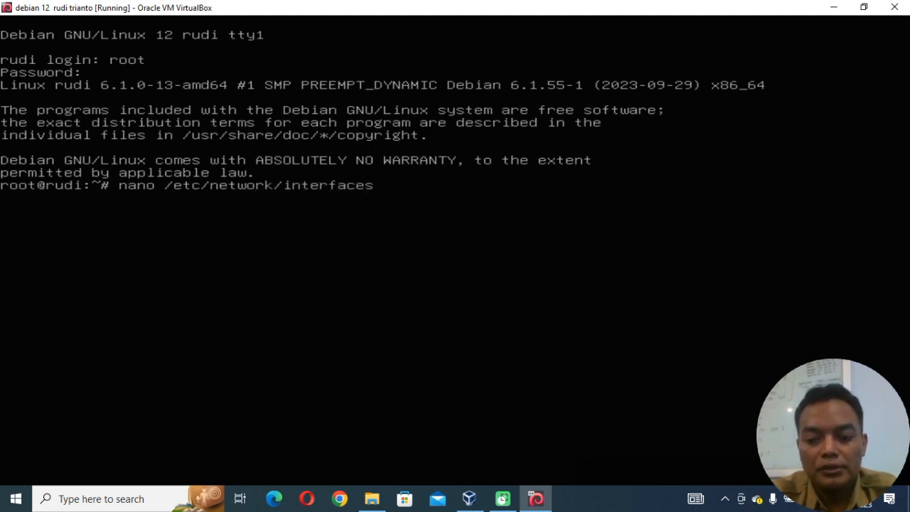
key("Return")
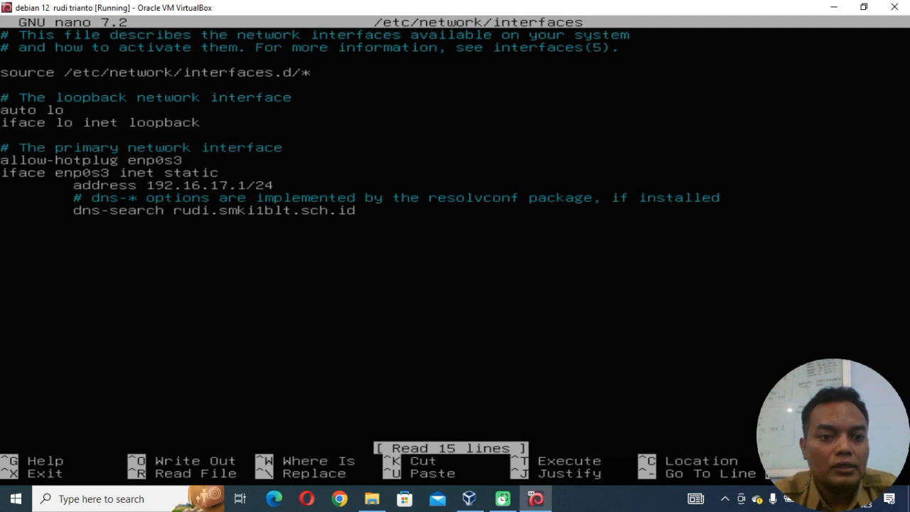
Examine the primary network interface entries, especially the static address line and its prefix length.
key("Down")
key("Down")
key("Down")
key("Down")
key("Down")
key("Down")
key("Down")
key("Down")
key("Down")
key("Down")
key("Down")
key("Down")
key("Down")
key("Down")
key("Down")
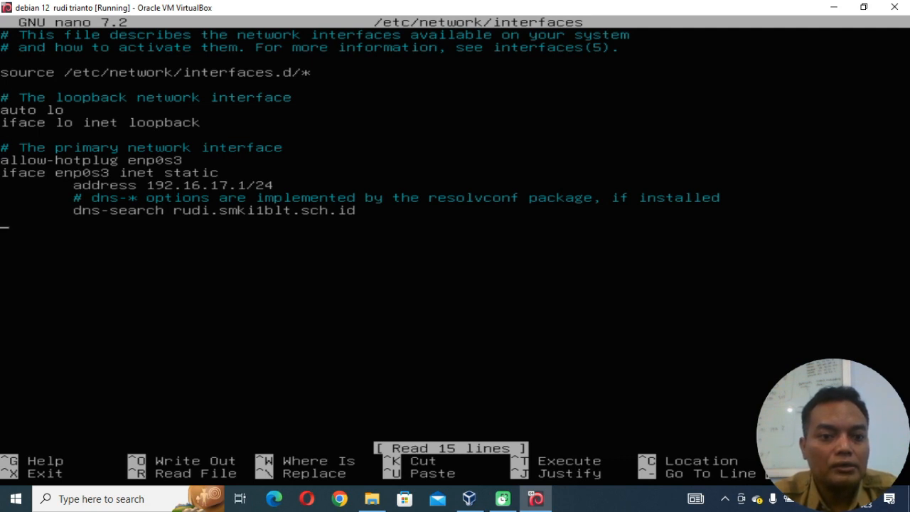
key("Up")
key("Up")
key("Up")
key("Up")
key("Up")
key("Up")
key("Up")
key("Up")
key("Up")
key("Up")
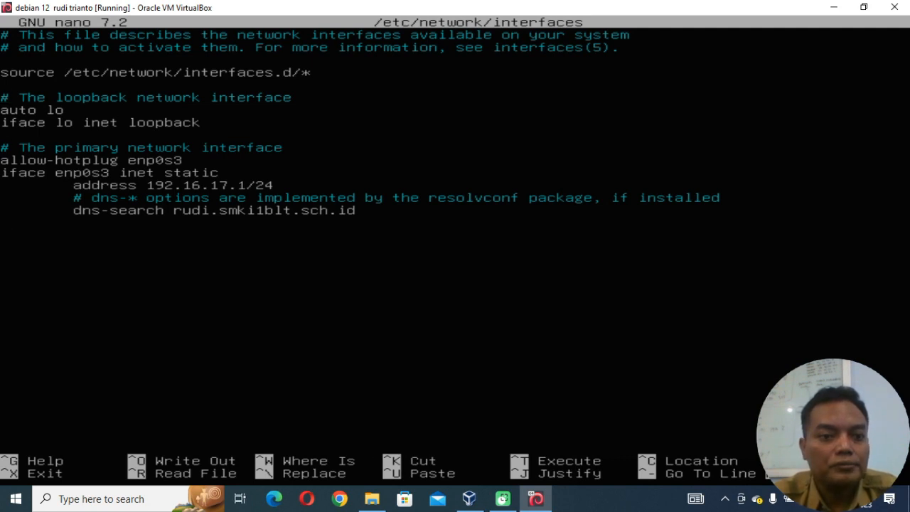
key("Down")
key("Down")
key("Down")
key("Down")
key("Down")
key("Down")
key("Down")
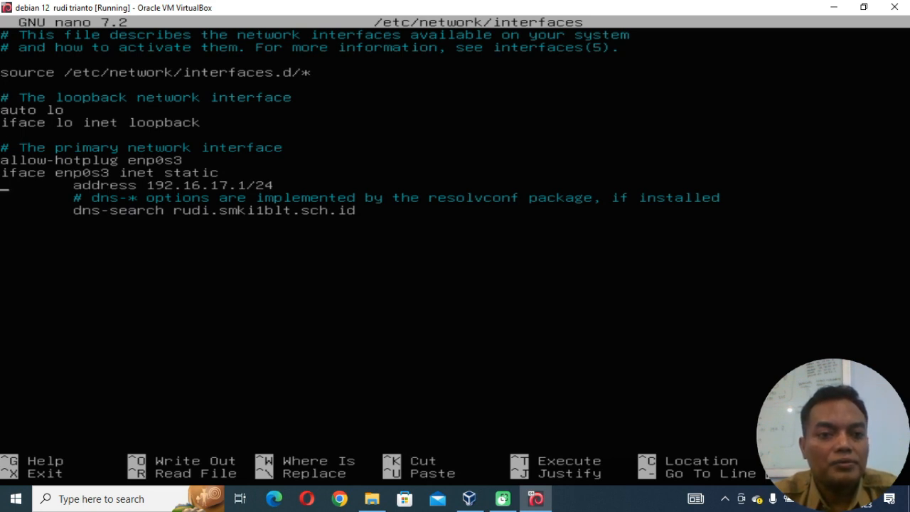
key("Right")
key("Right")
key("Right")
key("Right")
key("Right")
key("Right")
key("Right")
key("Right")
key("Right")
key("Right")
key("Right")
key("Right")
key("Right")
key("Right")
key("Right")
key("Right")
key("Right")
key("Right")
key("Right")
key("Right")
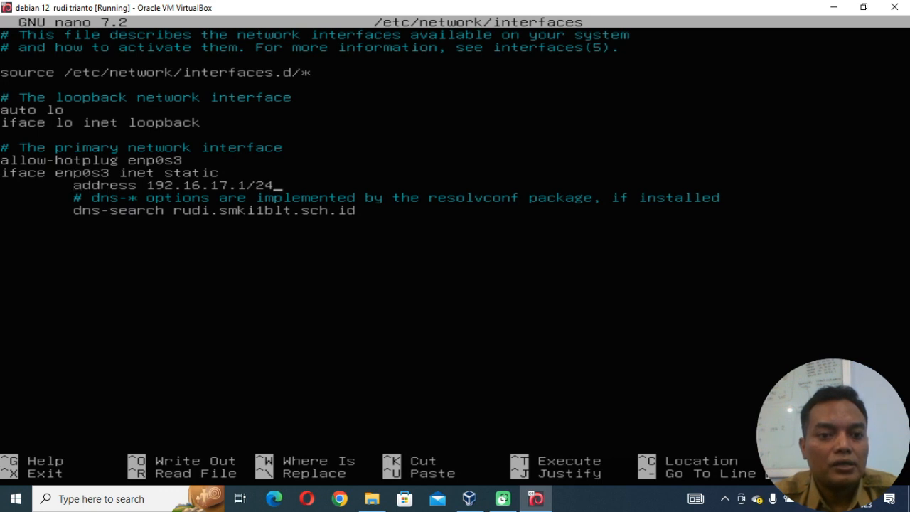
key("Left")
key("Left")
key("Left")
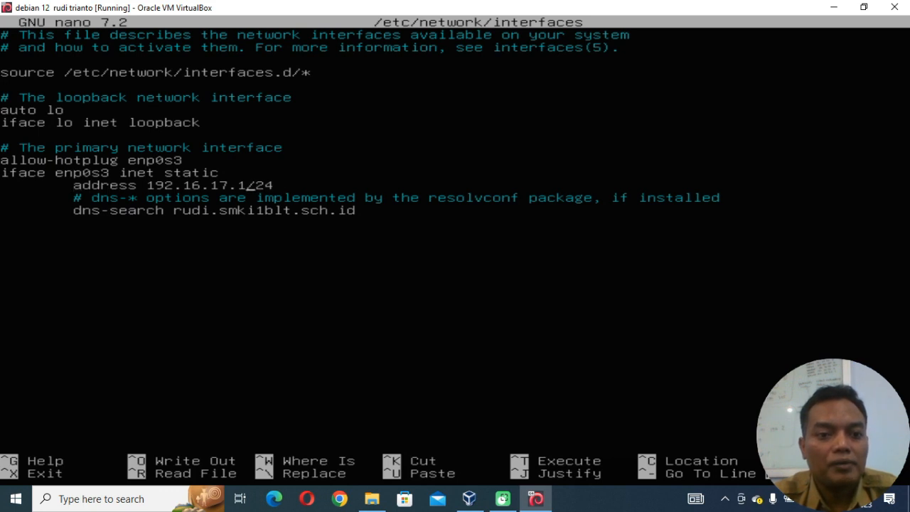
key("Right")
key("Right")
key("Right")
key("Right")
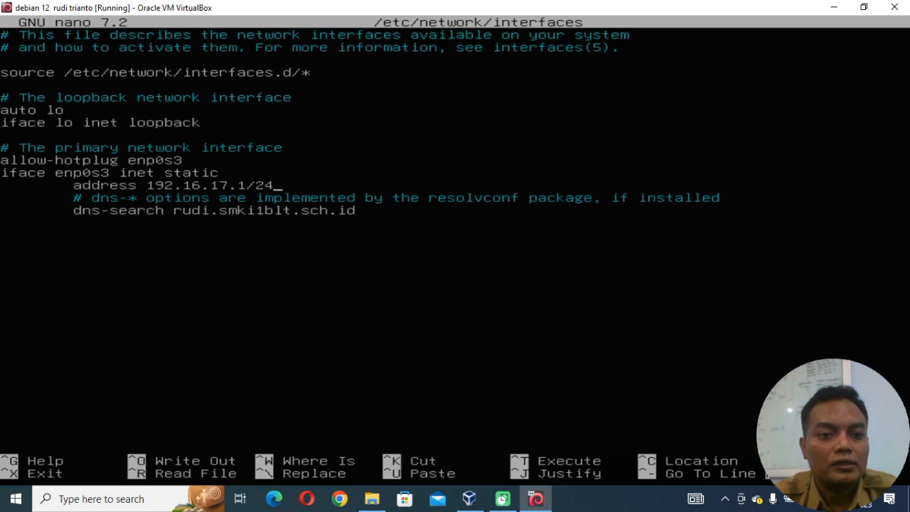
key("Left")
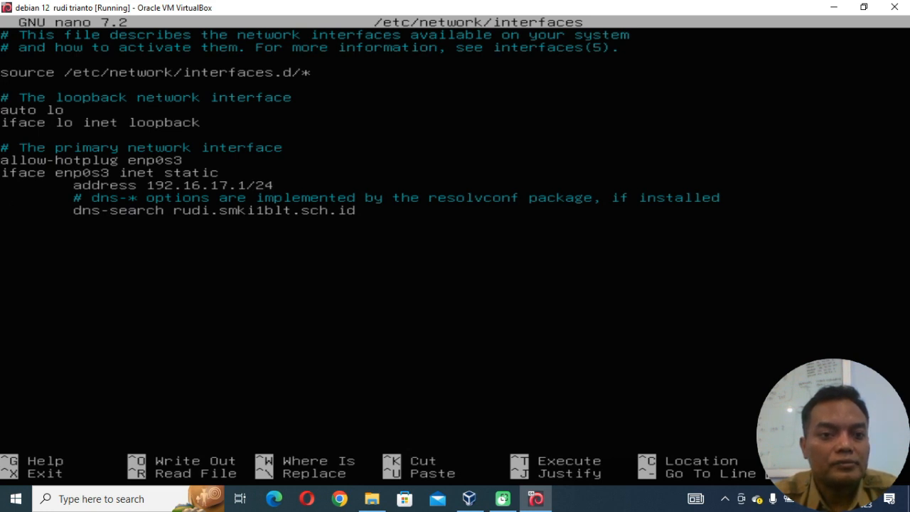
Replace allow-hotplug with auto on the enp0s3 line of the primary network interface.
key("Up")
key("Up")
key("Up")
key("Down")
key("Left")
key("Left")
key("Left")
key("Left")
key("Left")
key("Left")
key("Left")
key("Left")
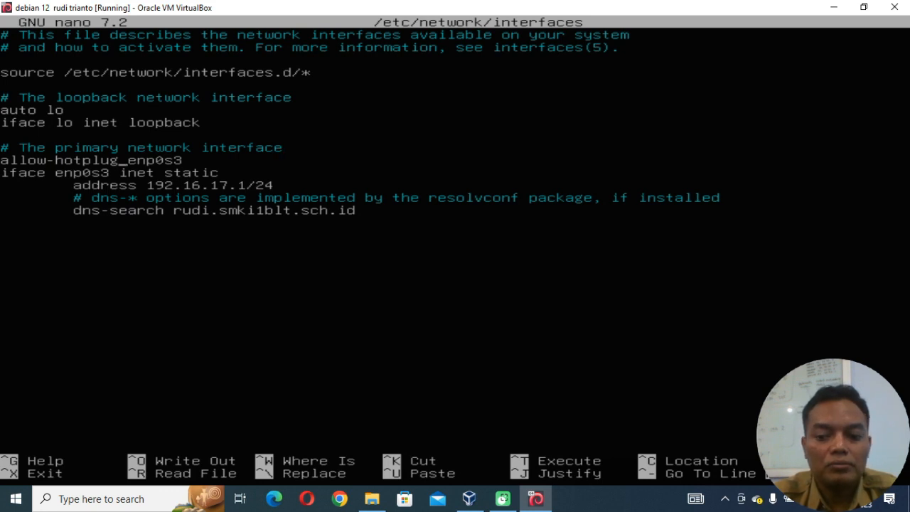
key("BackSpace")
key("BackSpace")
key("BackSpace")
key("BackSpace")
key("BackSpace")
key("BackSpace")
key("BackSpace")
key("BackSpace")
key("BackSpace")
key("BackSpace")
key("BackSpace")
key("BackSpace")
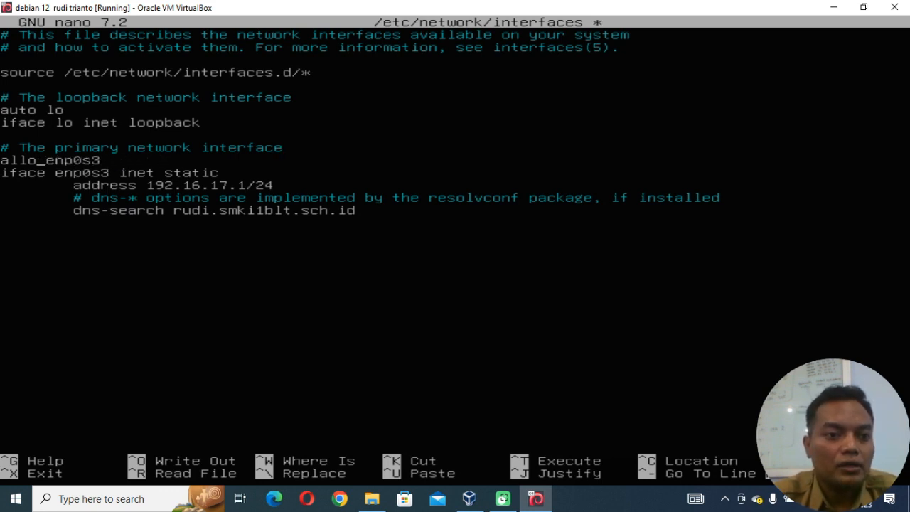
type("uto")
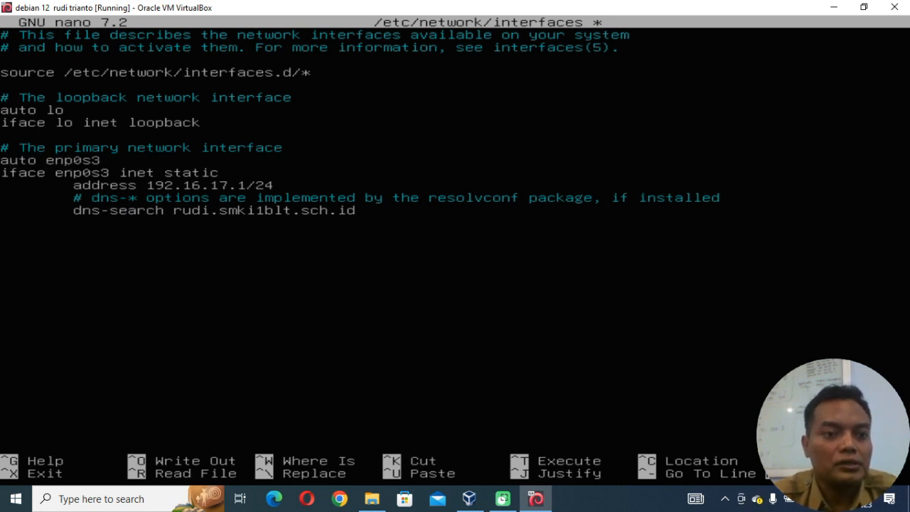
Remove the /24 prefix from the enp0s3 address and insert an empty line below it.
key("Right")
key("Right")
key("Right")
key("Right")
key("Right")
key("Right")
key("Right")
key("Right")
key("Right")
key("Right")
key("Right")
key("Right")
key("Right")
key("Right")
key("Down")
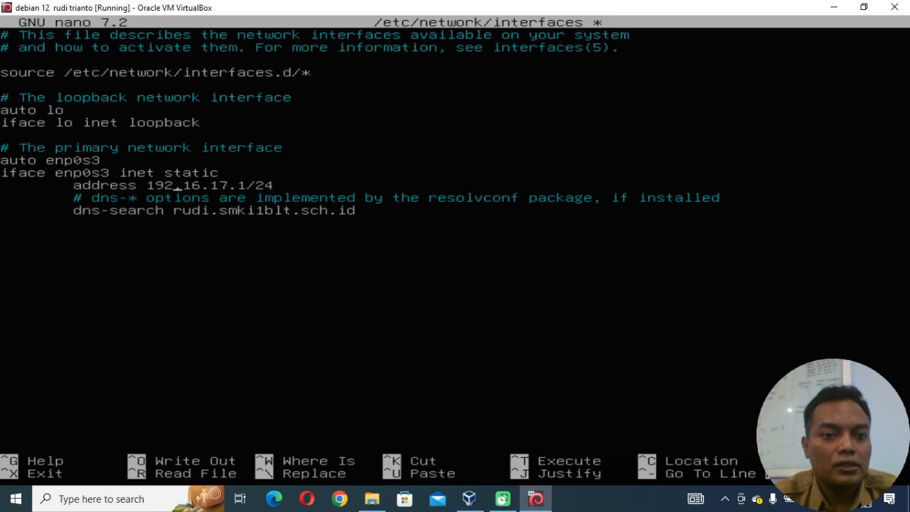
key("Right")
key("Right")
key("Right")
key("Right")
key("Right")
key("Right")
key("BackSpace")
key("BackSpace")
key("BackSpace")
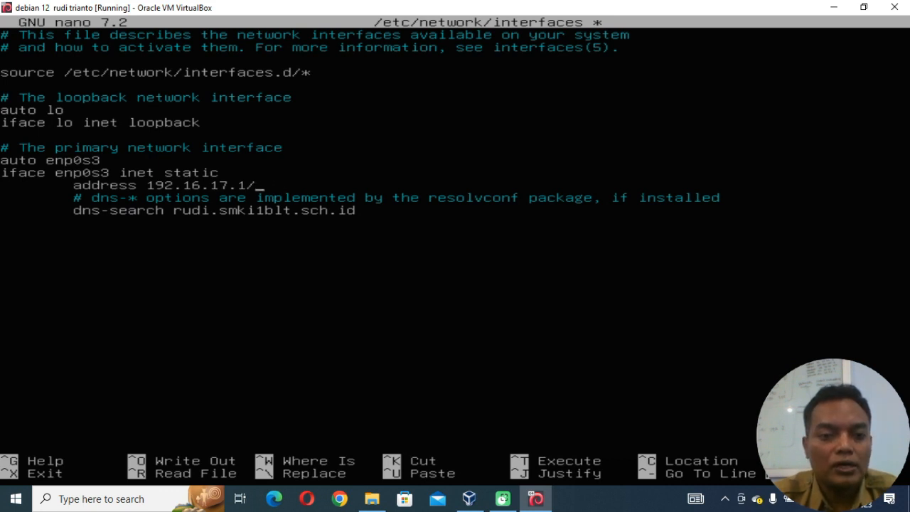
key("Return")
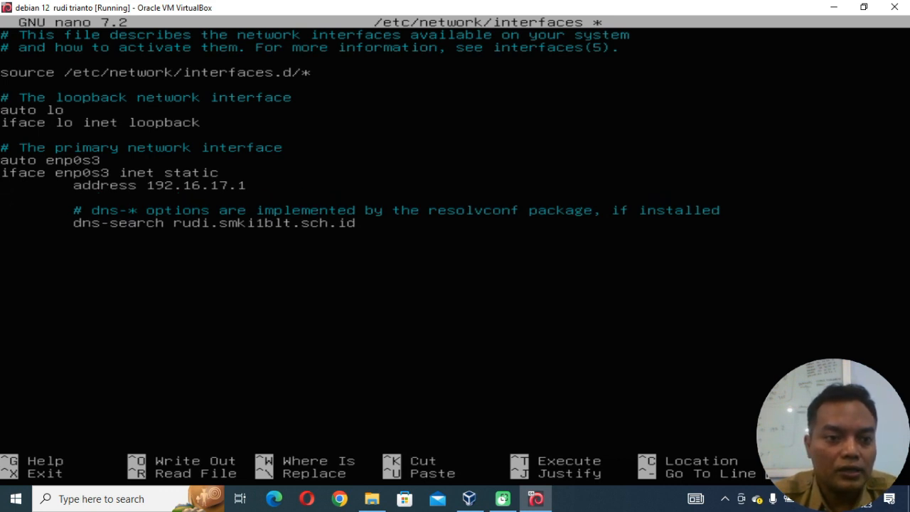
Cut the 192.16.17.1 address line, paste it four times and delete the empty line below the copies.
key("Right")
key("ctrl+k")
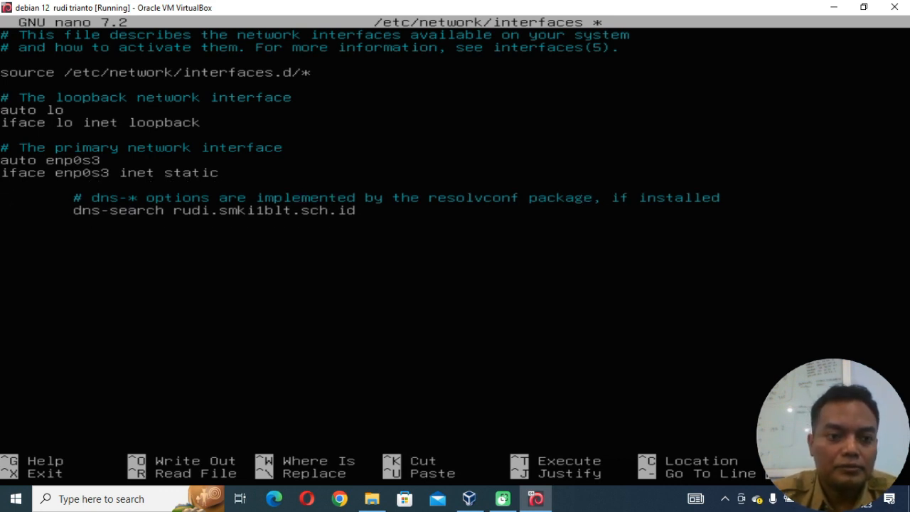
key("ctrl+u")
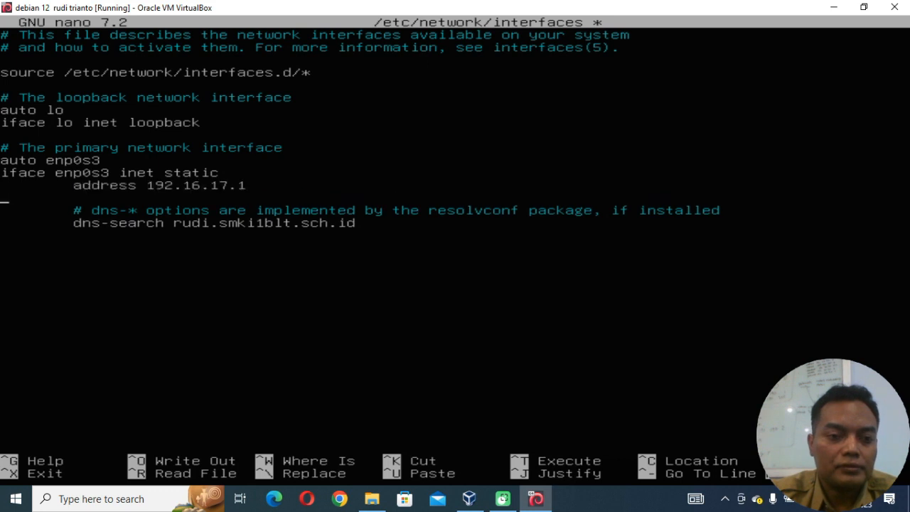
key("ctrl+u")
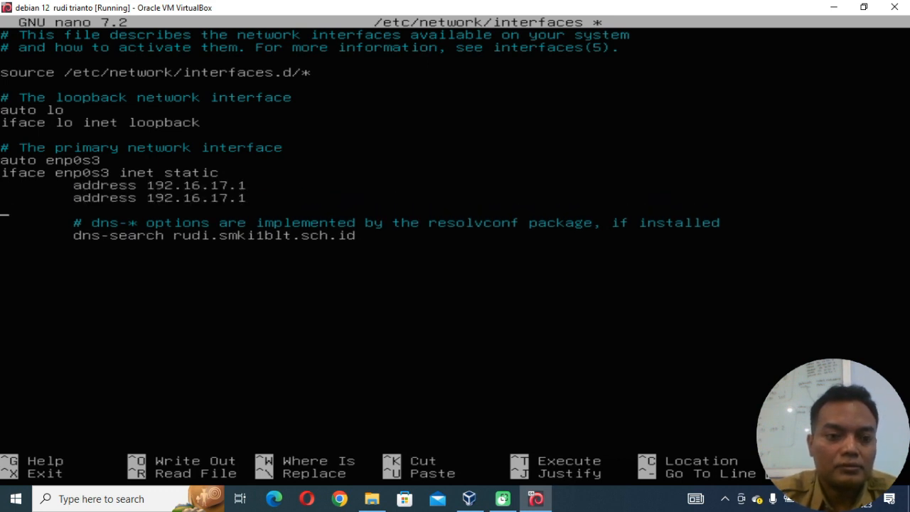
key("ctrl+u")
key("ctrl+u")
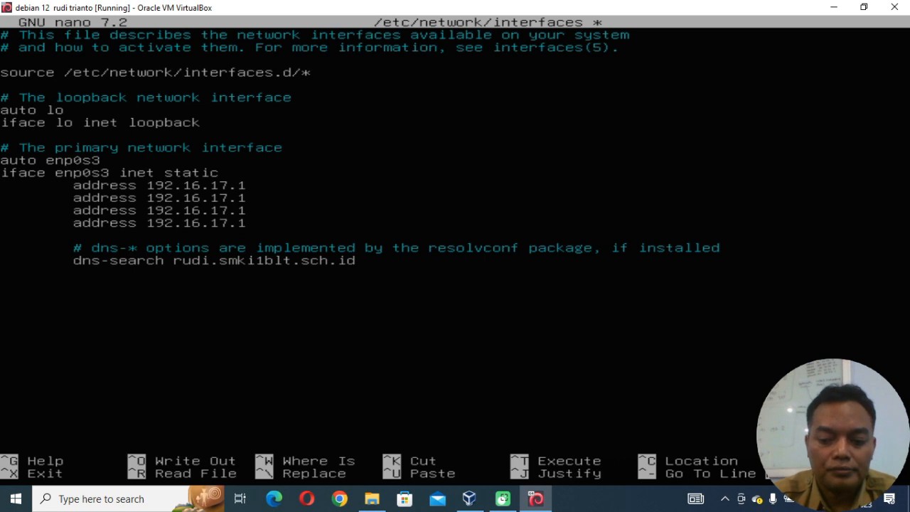
key("Delete")
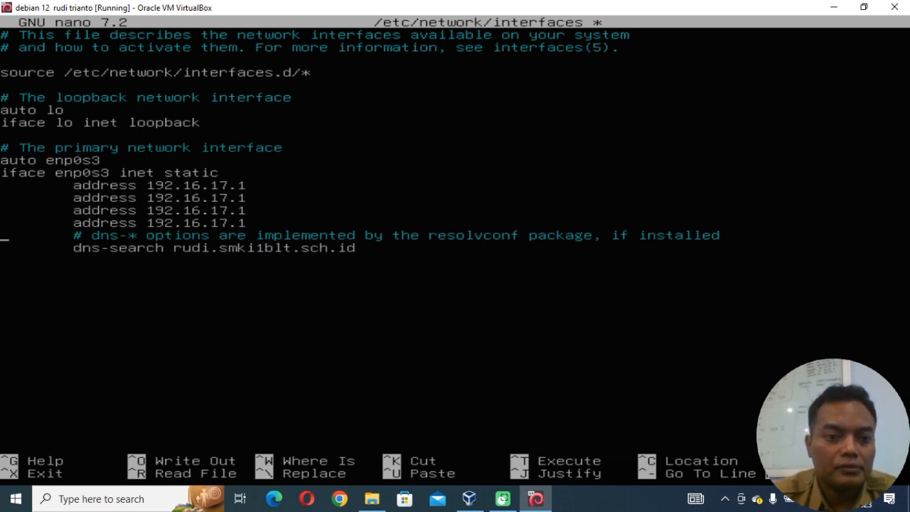
key("Down")
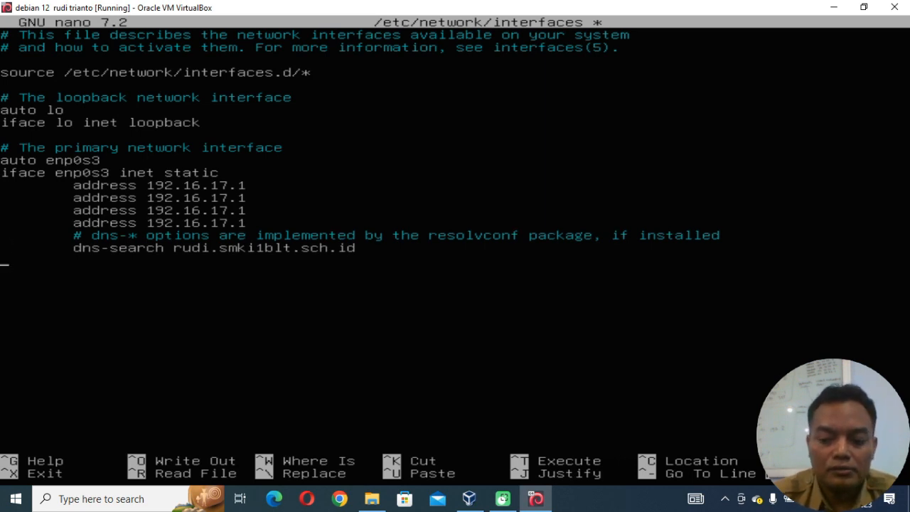
Insert the line netmask 255.255.255.0 directly below the first address line of the enp0s3 interface.
key("Up")
key("Up")
key("Up")
key("Return")
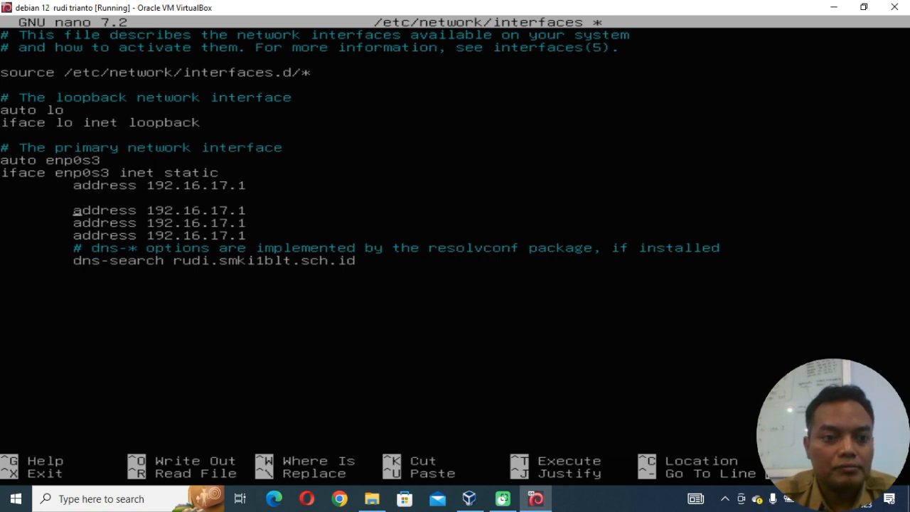
key("Up")
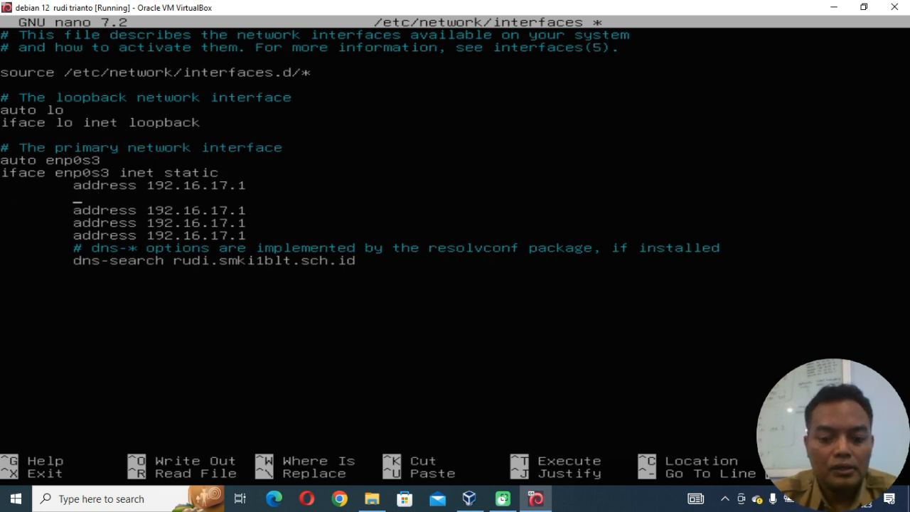
type("netma")
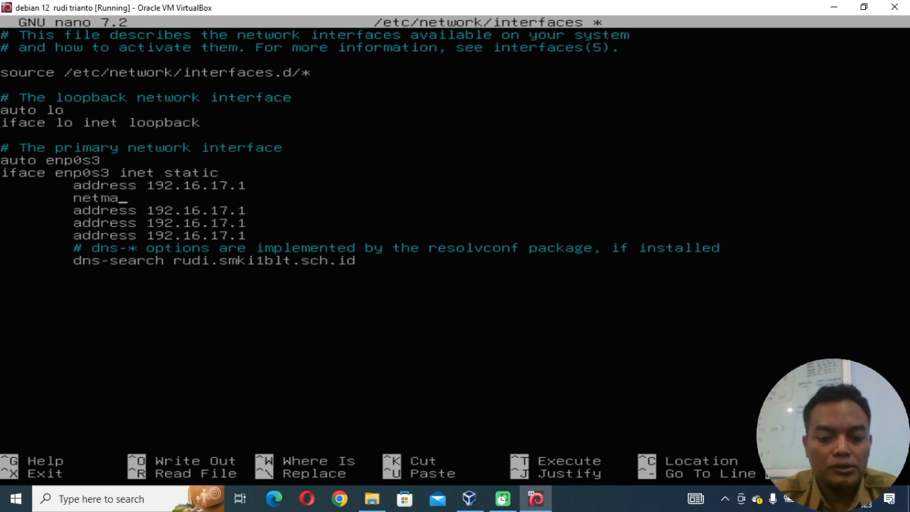
type("sk")
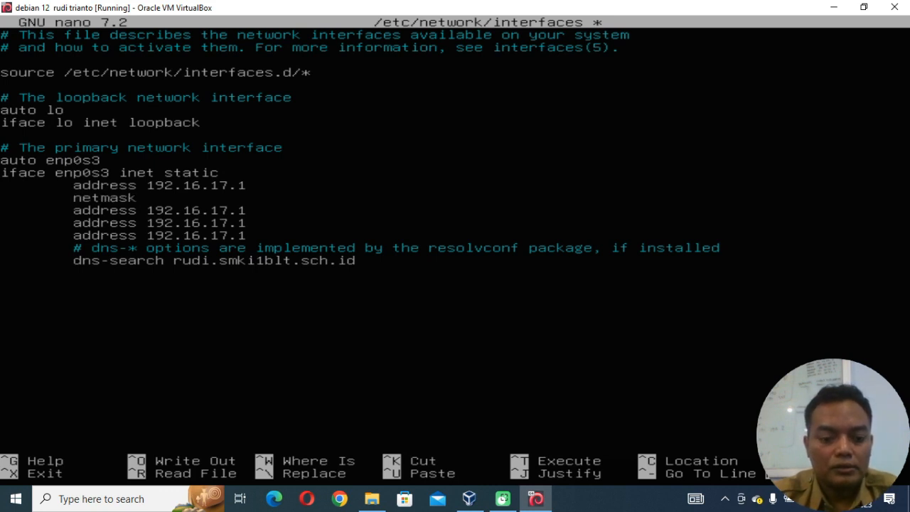
type(" 255")
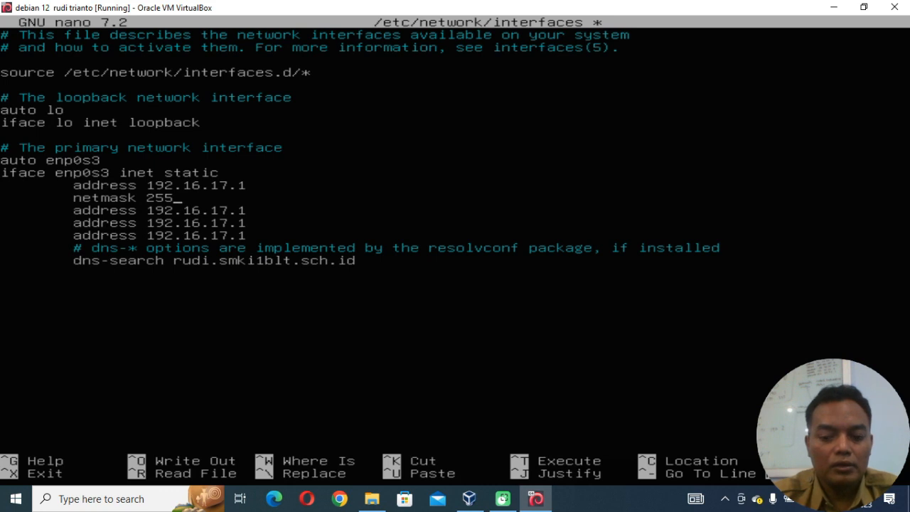
type(".255.")
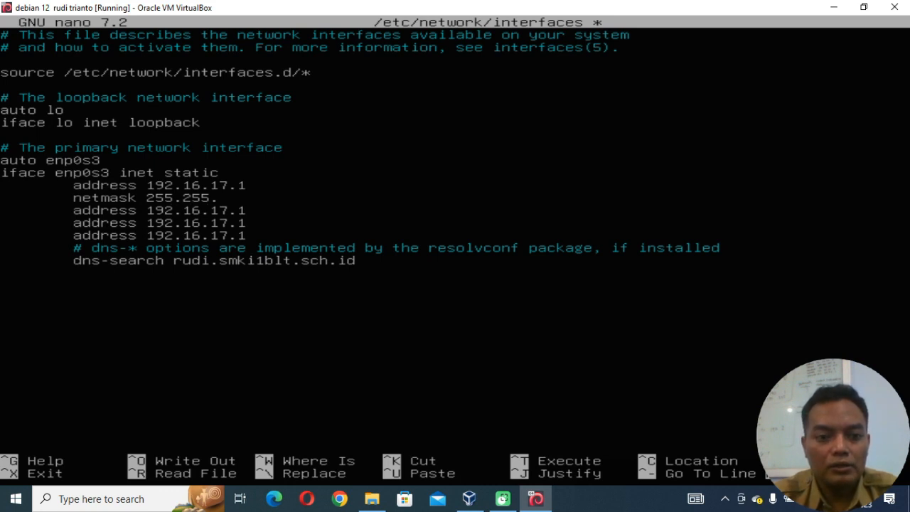
type("255.")
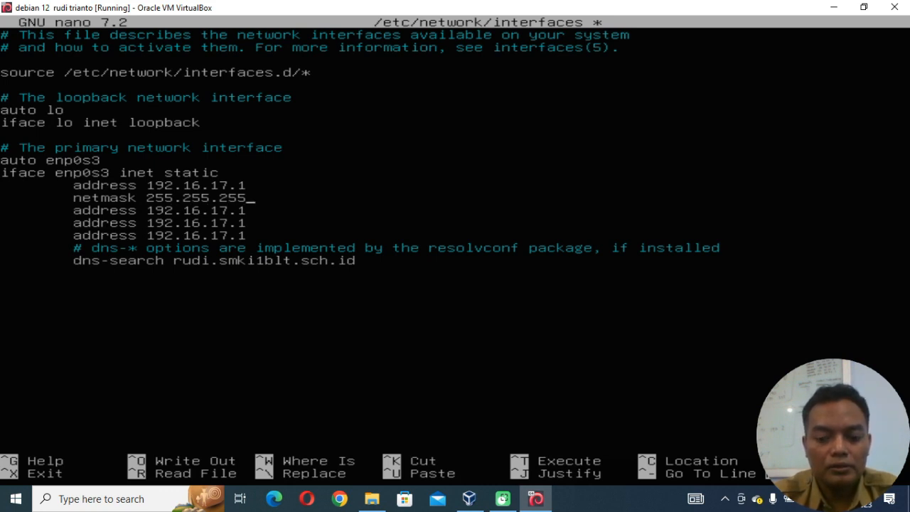
type("0")
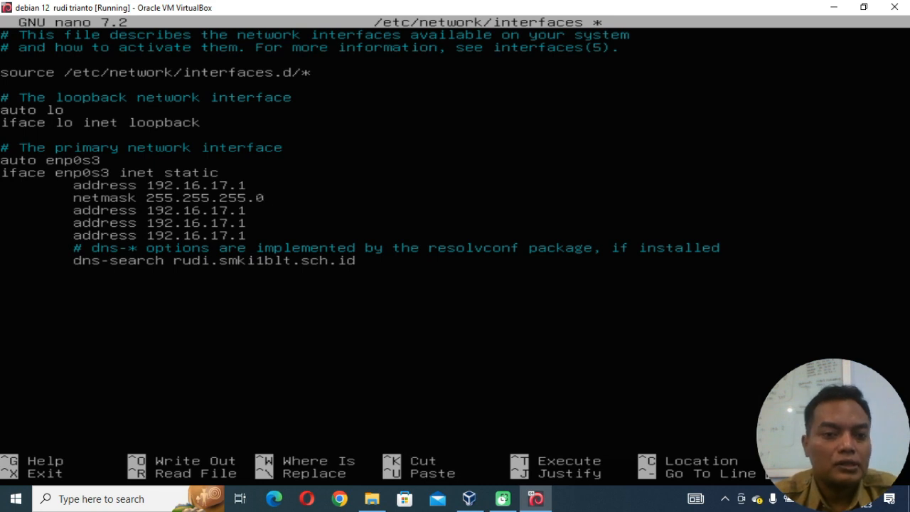
Replace the word address with network on the line directly below the netmask entry.
key("Down")
key("Left")
key("Left")
key("Left")
key("Left")
key("Left")
key("Left")
key("Left")
key("Left")
key("Left")
key("Left")
key("Left")
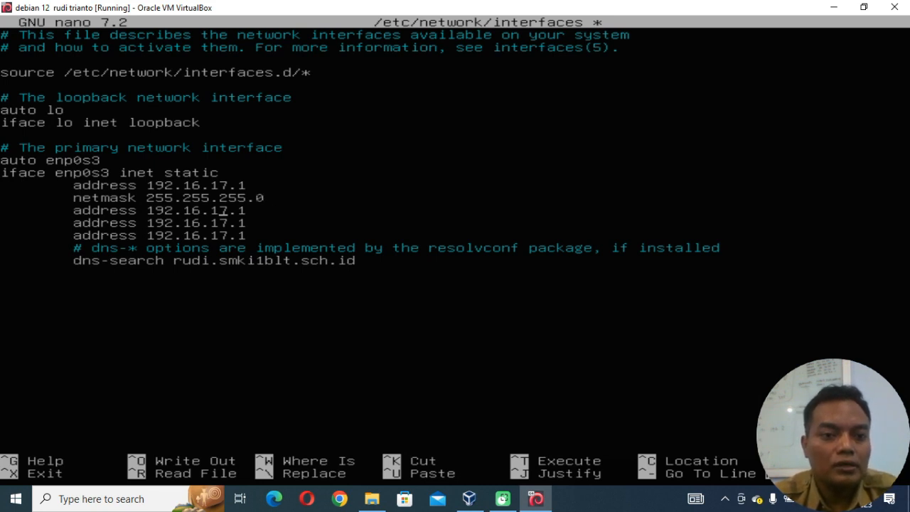
key("BackSpace")
key("BackSpace")
key("BackSpace")
key("BackSpace")
key("BackSpace")
key("BackSpace")
key("BackSpace")
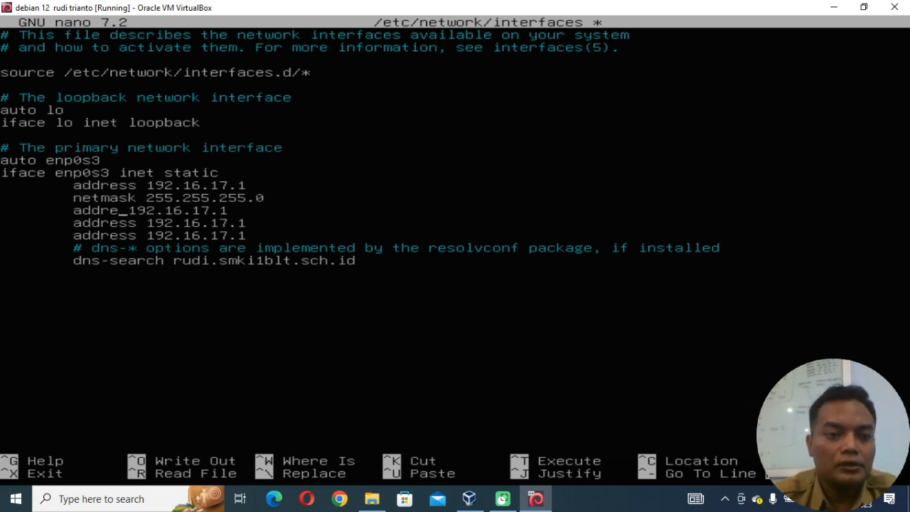
type("netwo")
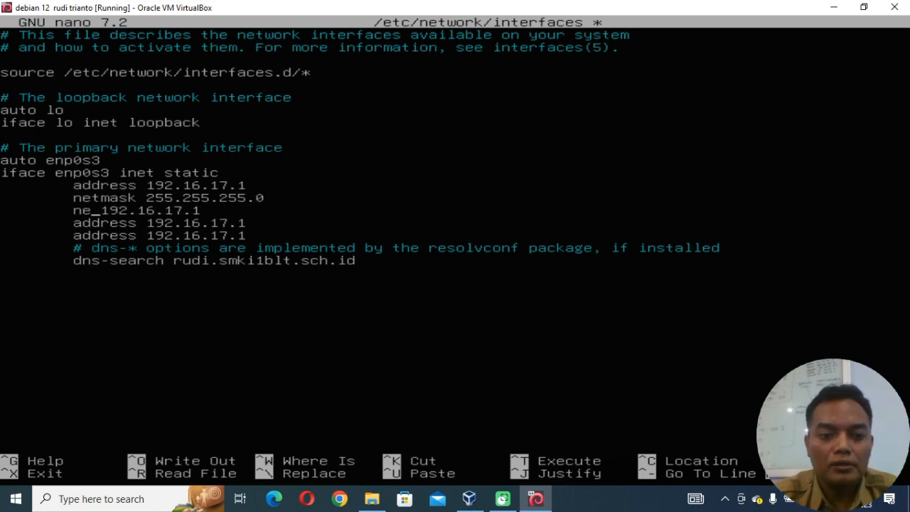
type("rk")
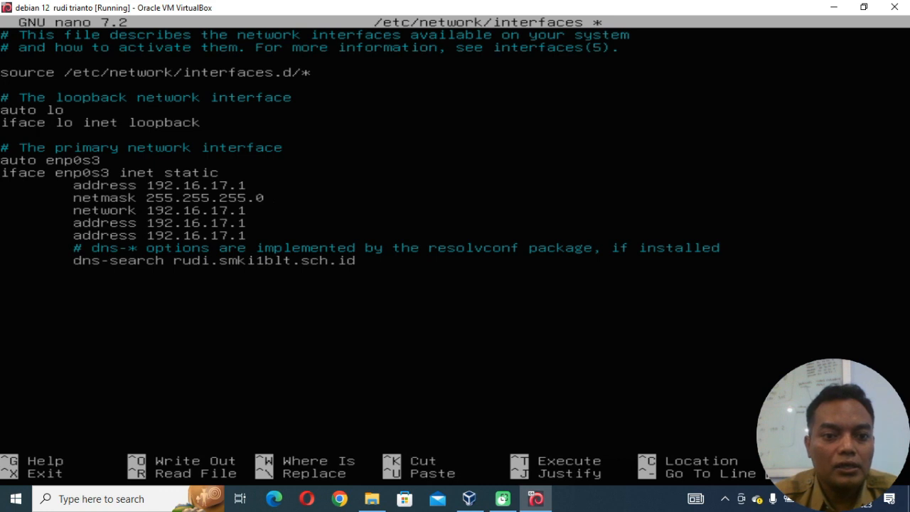
Change the last octet of the network line so that it reads 192.16.17.0.
key("Right")
key("Right")
key("Right")
key("Right")
key("Right")
key("Right")
key("Right")
key("Right")
key("Right")
key("Right")
key("Right")
key("Right")
key("BackSpace")
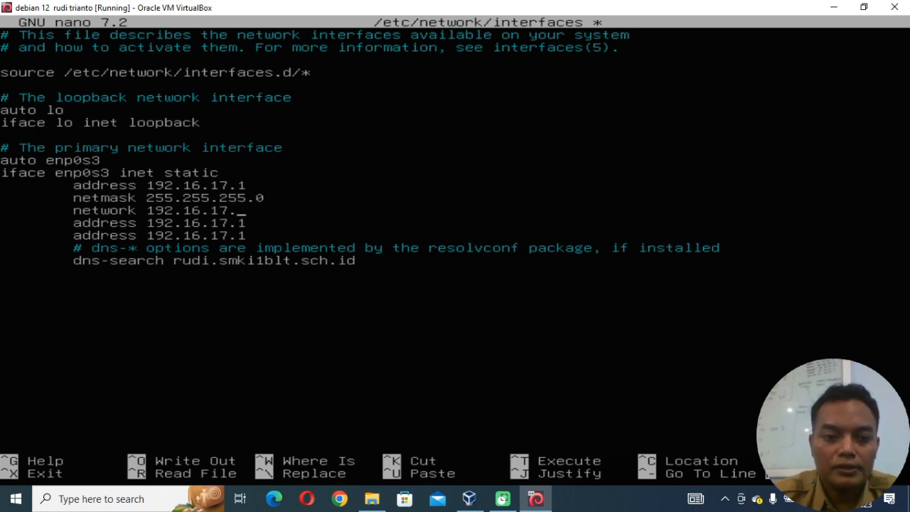
type("0")
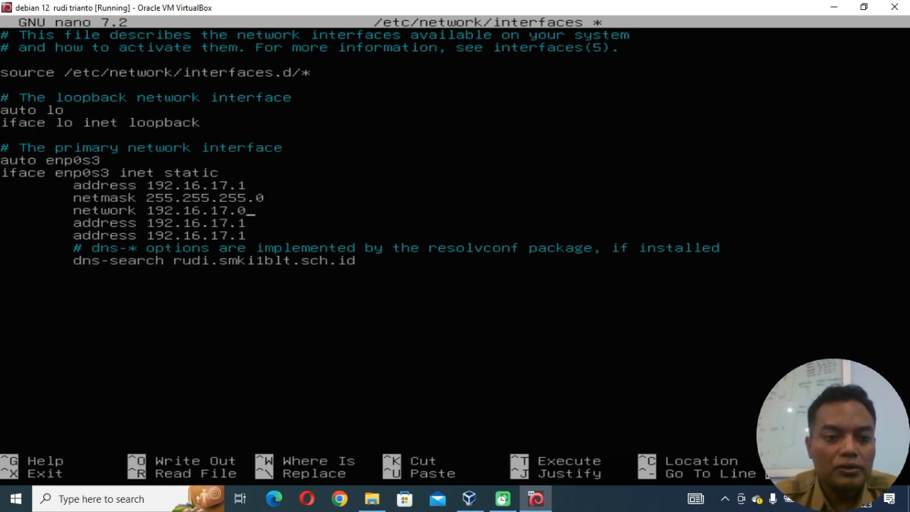
Replace the word address with broadcast on the line directly below the network entry.
key("Down")
key("Left")
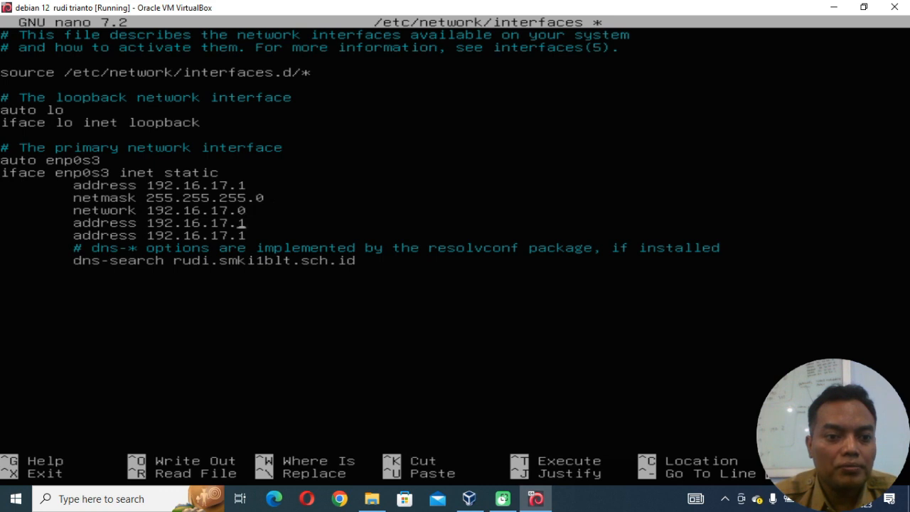
key("Left")
key("Left")
key("Left")
key("Left")
key("Left")
key("Left")
key("Left")
key("Left")
key("BackSpace")
key("BackSpace")
key("BackSpace")
key("BackSpace")
key("BackSpace")
key("BackSpace")
key("BackSpace")
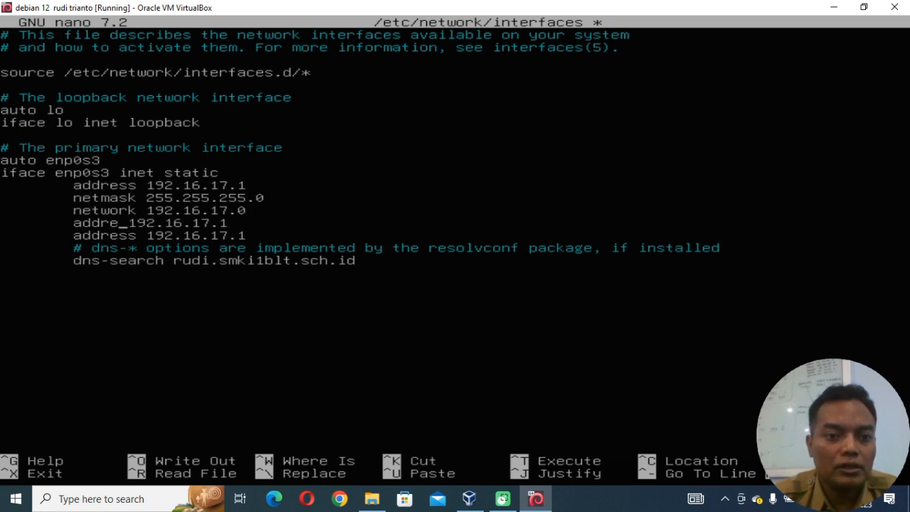
type("broadca")
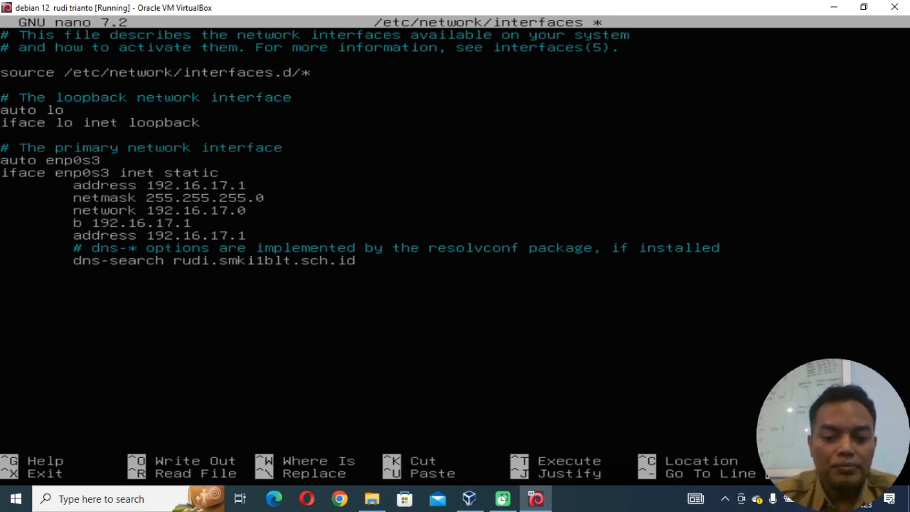
type("st")
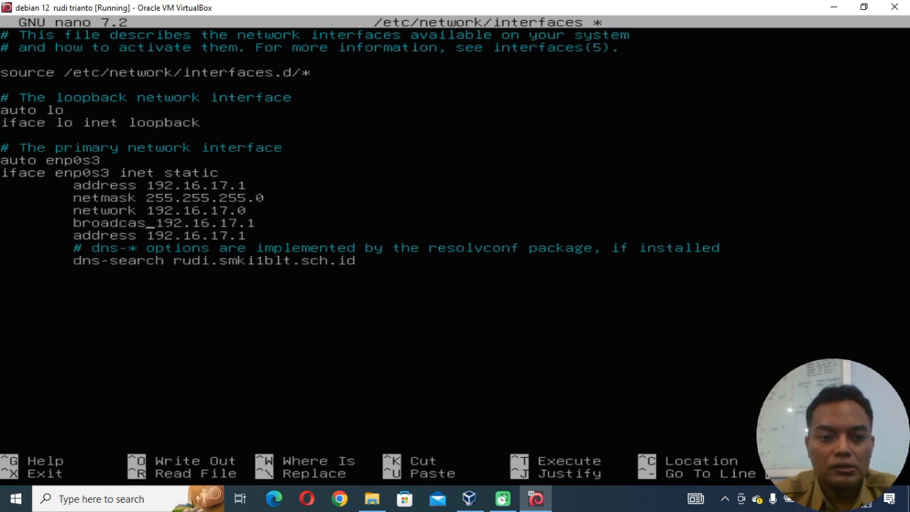
Change the last octet of the broadcast line so that it reads 192.16.17.255.
key("Right")
key("Right")
key("Right")
key("Right")
key("Right")
key("Right")
key("Right")
key("Right")
key("Right")
key("Right")
key("Right")
key("Right")
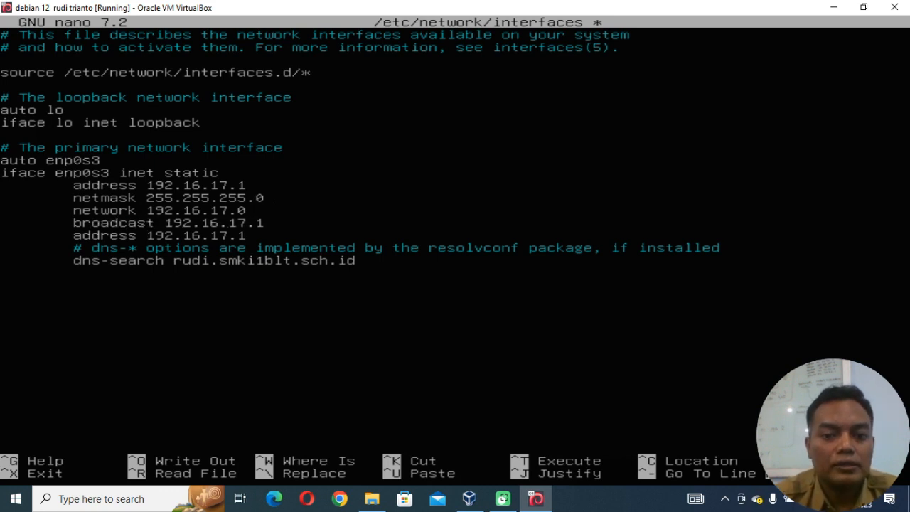
key("BackSpace")
type("2")
type("55")
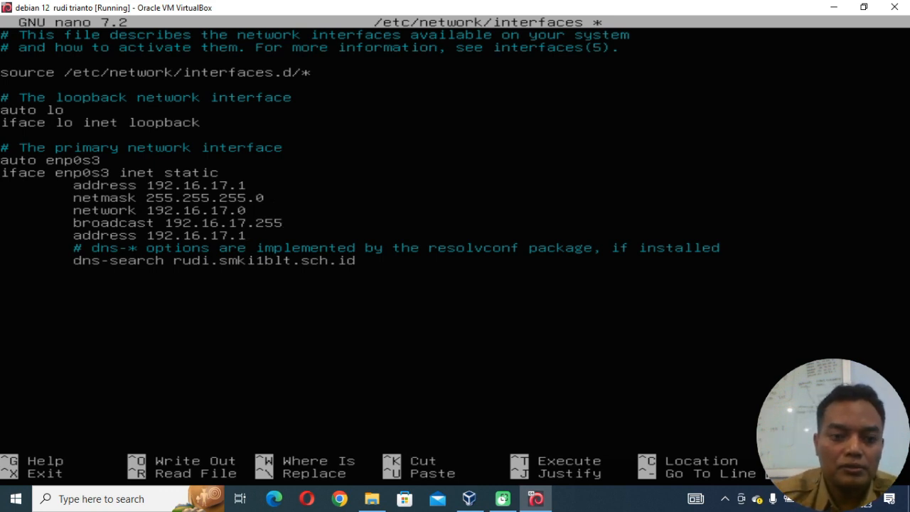
Cut the leftover address line below the broadcast entry and insert two empty lines in its place.
key("ctrl+k")
key("Return")
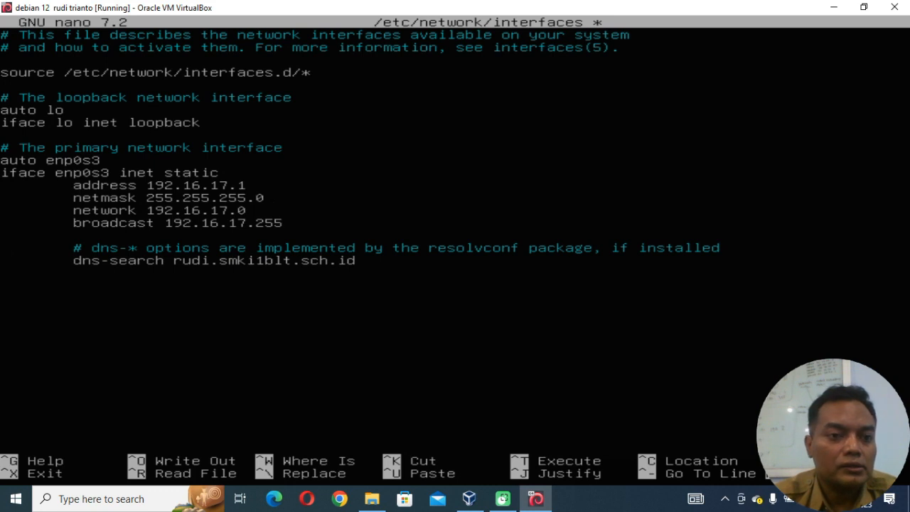
key("Return")
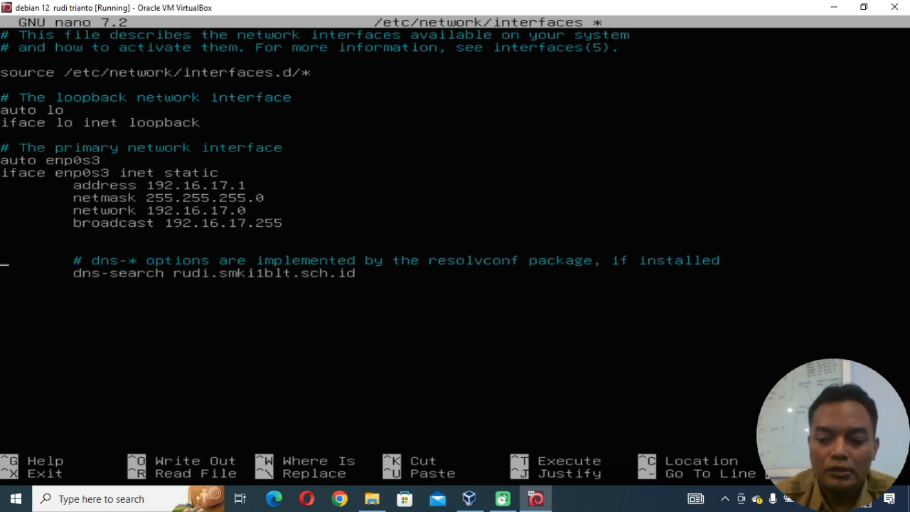
Cut the enp0s3 block from auto to broadcast, paste it back and paste two more copies below, separated by empty lines.
key("Up")
key("Up")
key("Up")
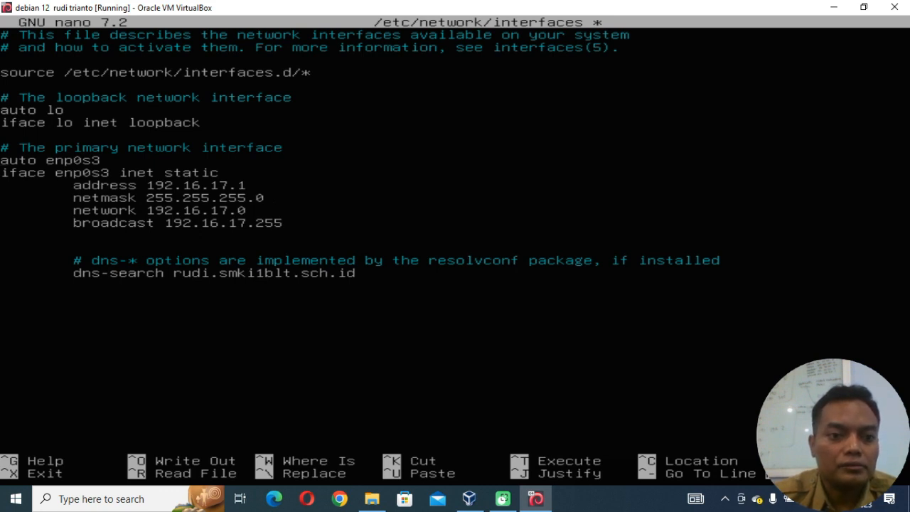
key("ctrl+k")
key("ctrl+k")
key("ctrl+k")
key("ctrl+k")
key("ctrl+k")
key("ctrl+k")
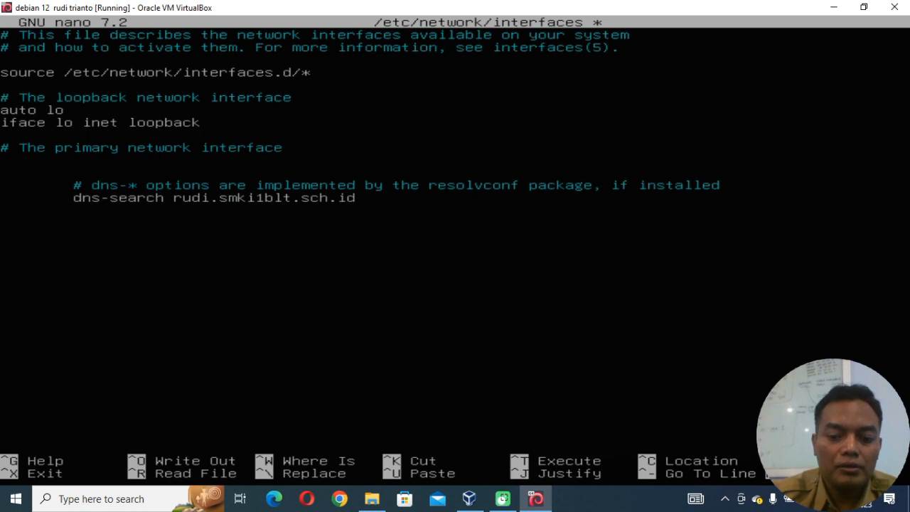
key("ctrl+u")
key("Down")
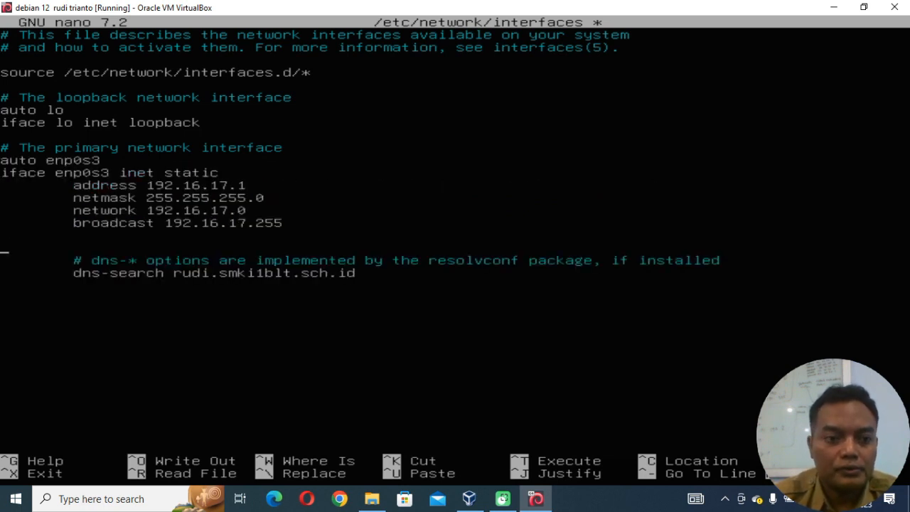
key("ctrl+u")
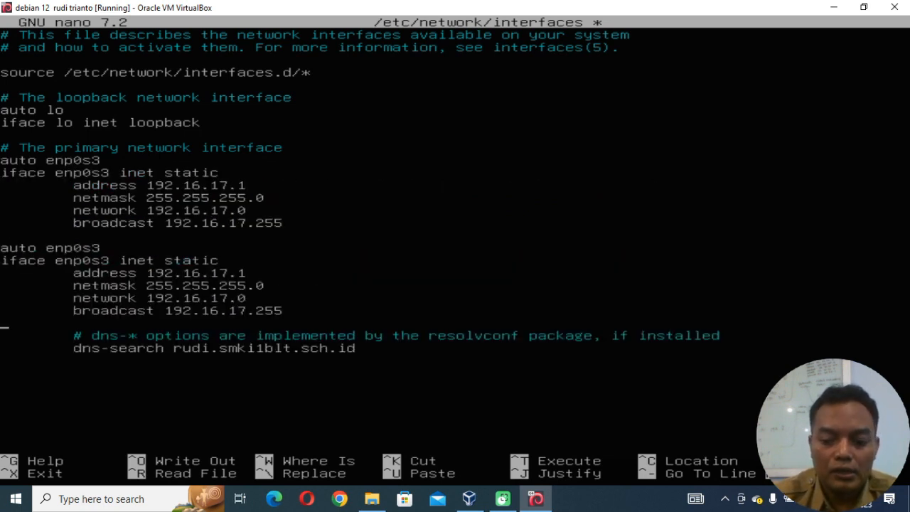
key("Down")
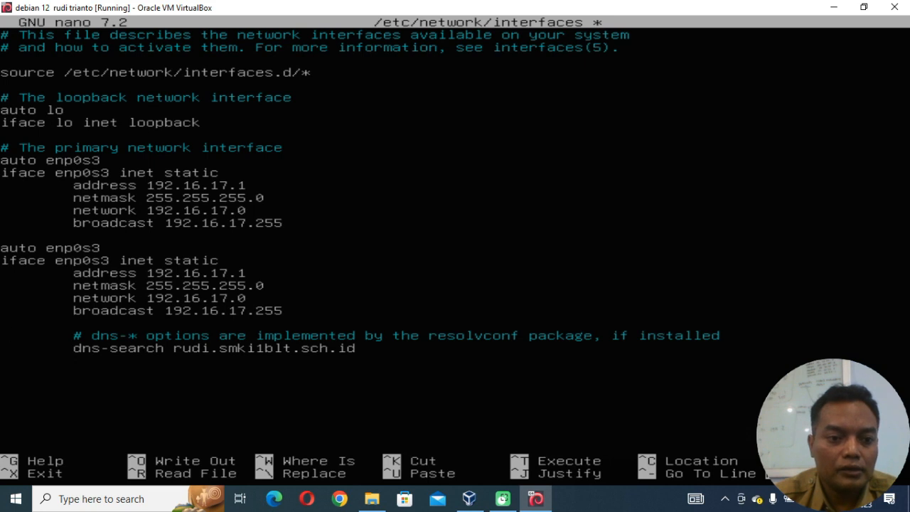
key("Down")
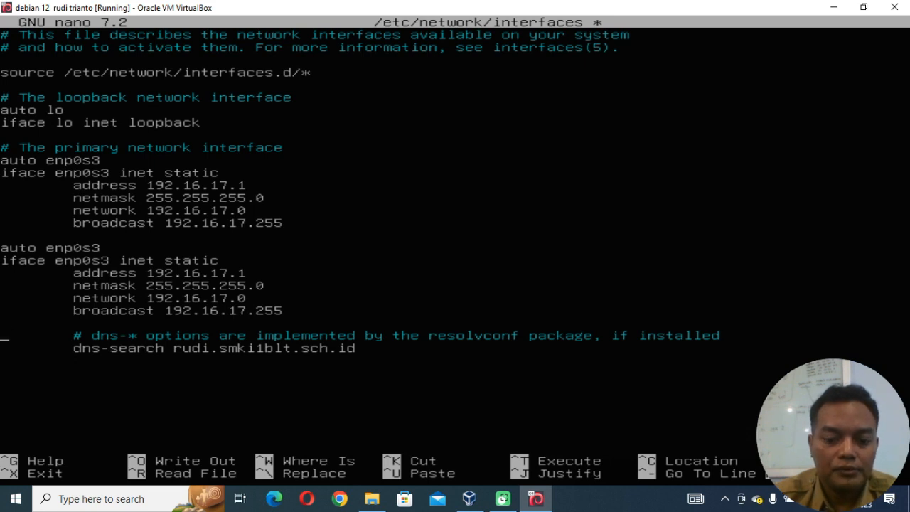
key("ctrl+u")
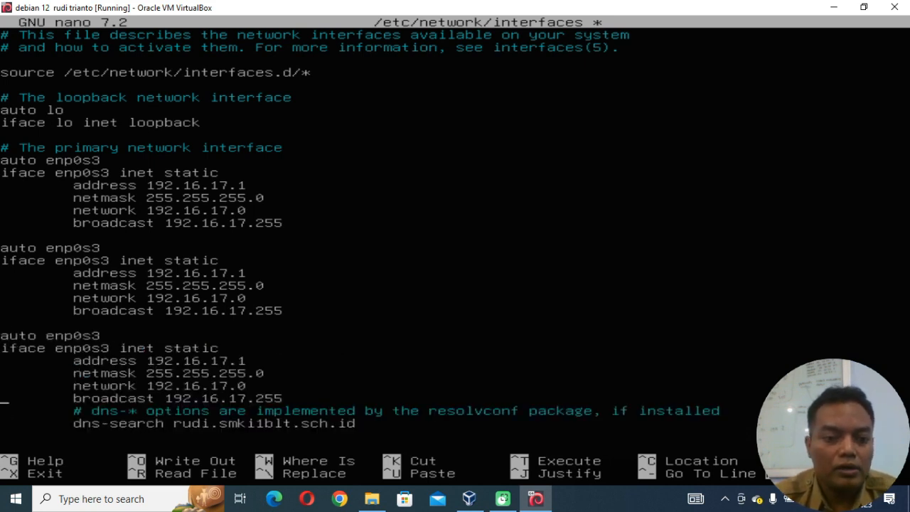
Rename the interface of the second block to enp0s3:0 on both its auto and iface lines.
key("Up")
key("Up")
key("Up")
key("Up")
key("Up")
key("Up")
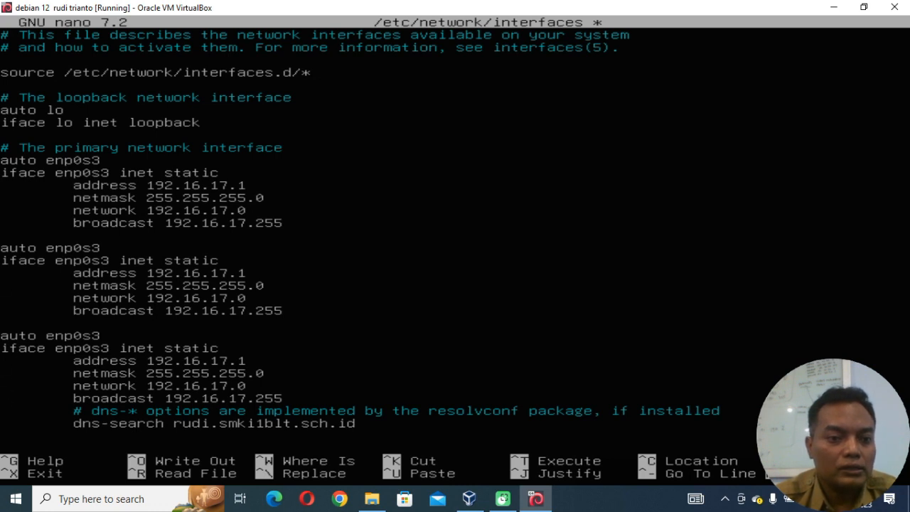
key("Right")
key("Right")
key("Right")
key("Right")
key("Right")
key("Right")
key("Right")
key("Right")
key("Right")
key("Right")
key("Right")
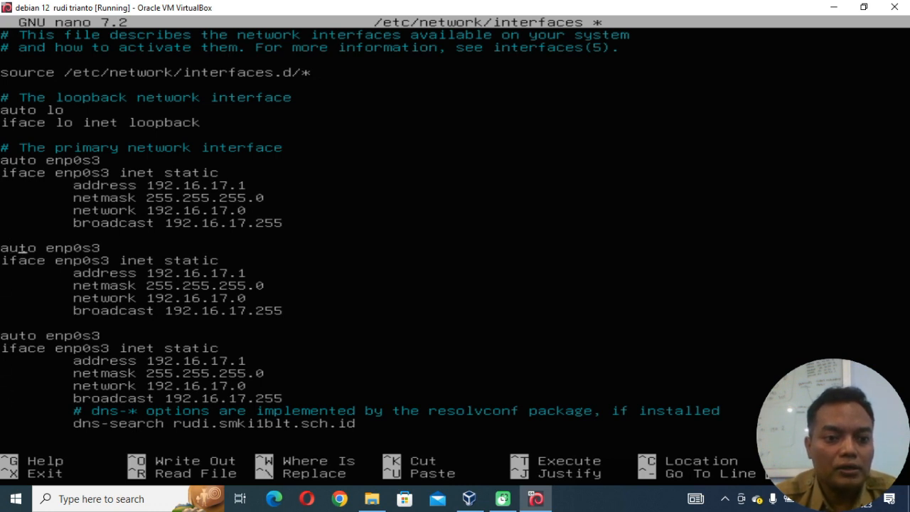
type(":0")
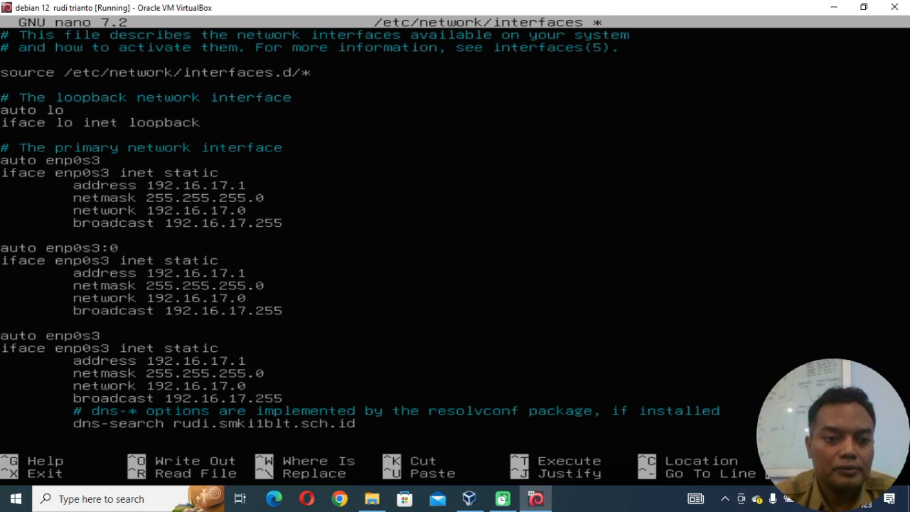
key("Down")
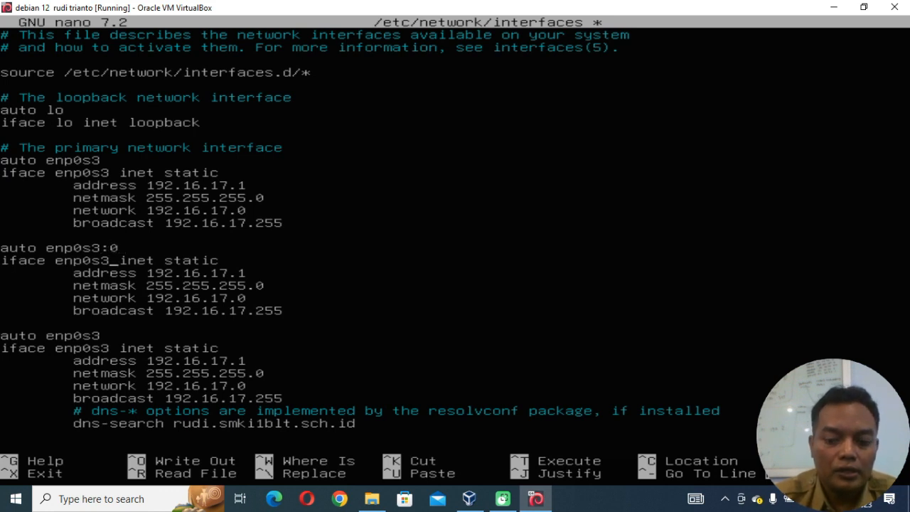
type(":0")
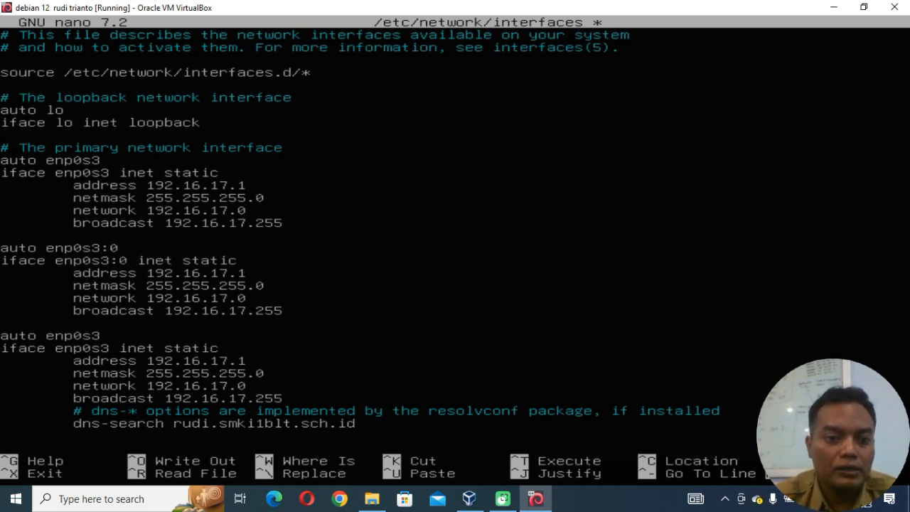
key("Right")
key("Right")
key("Right")
key("Right")
key("Right")
key("Right")
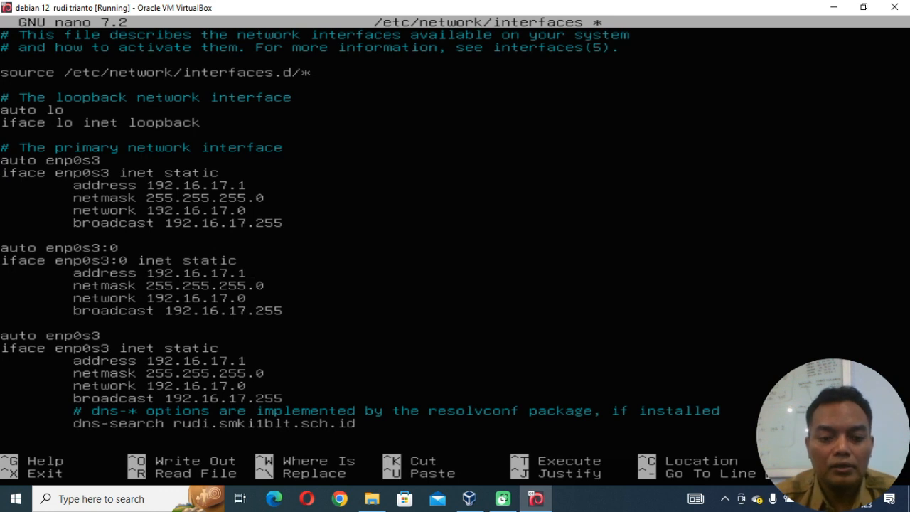
Set the address of the enp0s3:0 block to 192.16.17.2.
key("BackSpace")
type("2")
key("Down")
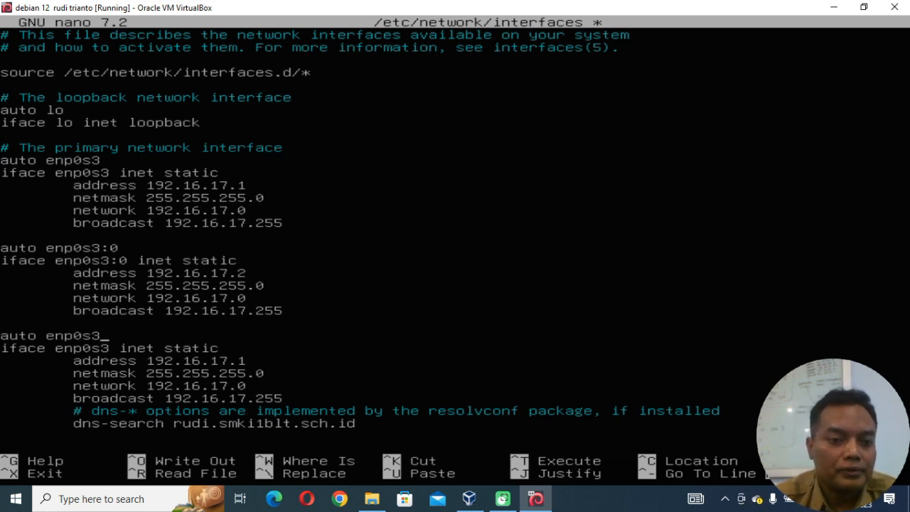
Rename the interface of the third block to enp0s3:1 on both its auto and iface lines.
type(":")
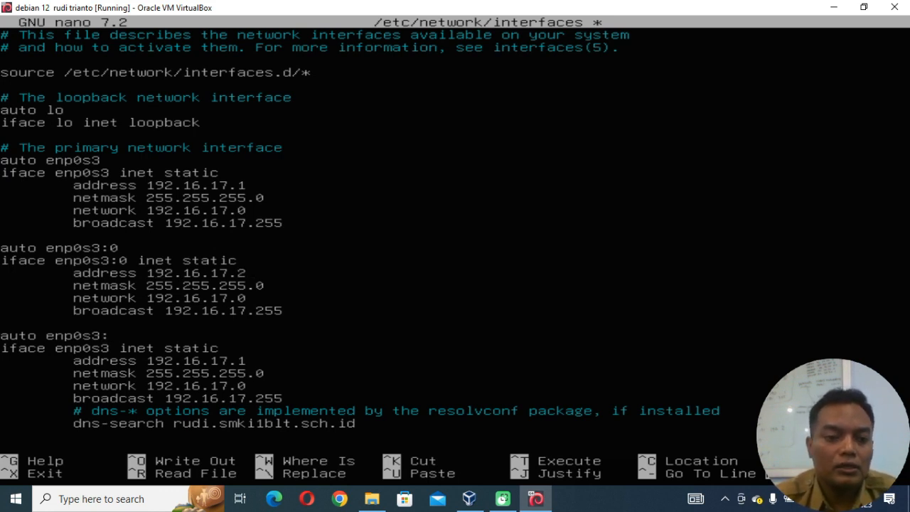
type("1")
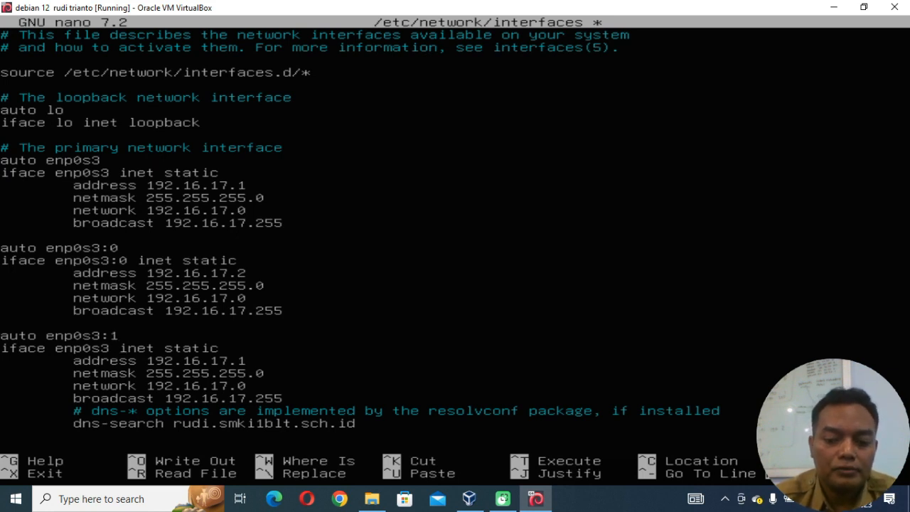
key("Down")
key("Left")
type(":1")
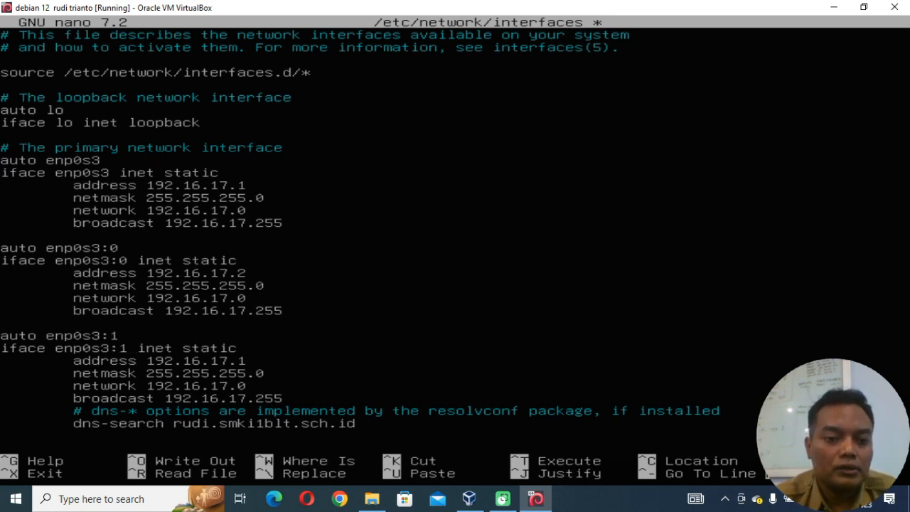
Set the address of the enp0s3:1 block to 192.16.17.3.
key("Down")
key("Right")
key("Right")
key("Right")
key("Right")
key("Right")
key("Right")
key("Right")
key("Right")
key("Right")
key("Right")
key("Right")
key("Right")
key("Right")
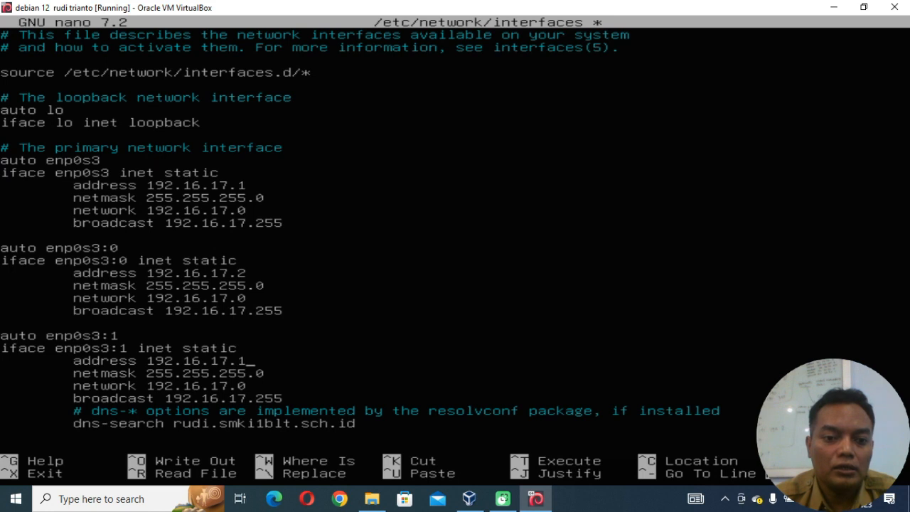
key("BackSpace")
type("3")
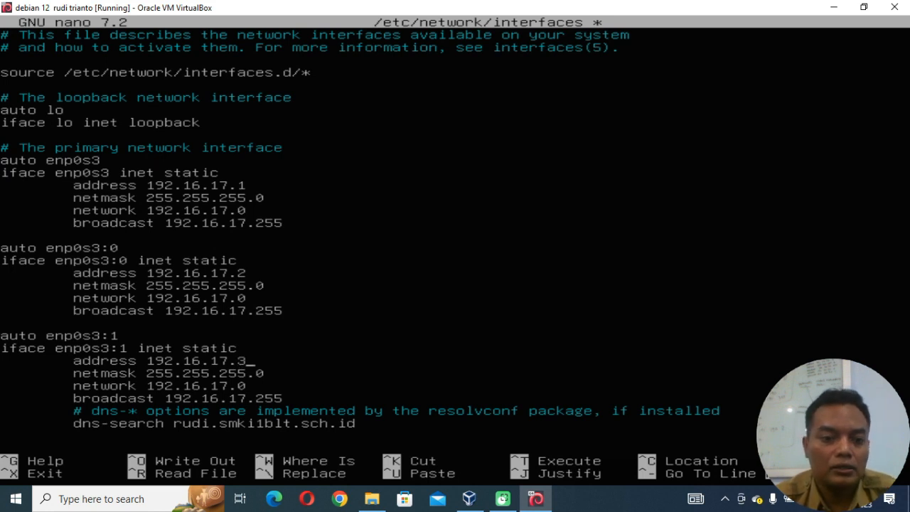
Paste another copy of the cut enp0s3 block at the end of the file, below the dns-search line.
key("Down")
key("Down")
key("Down")
key("Down")
key("Down")
key("Down")
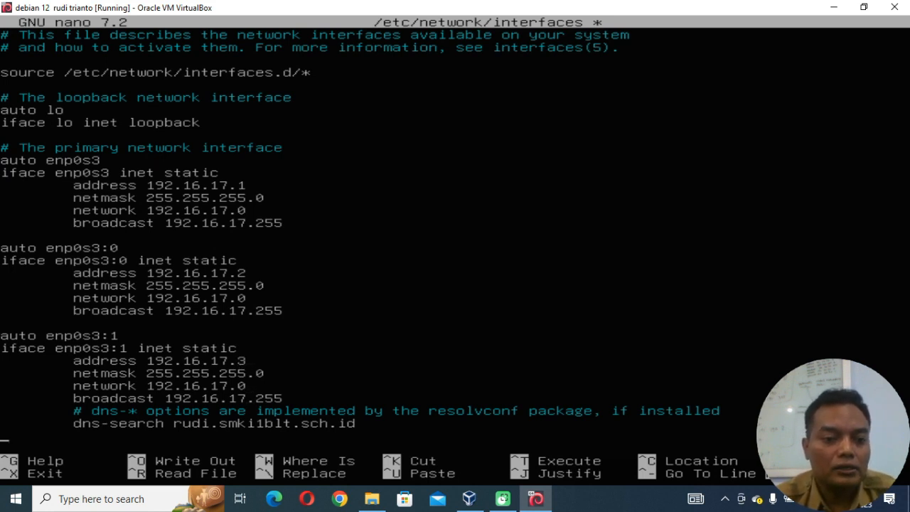
key("Down")
key("Down")
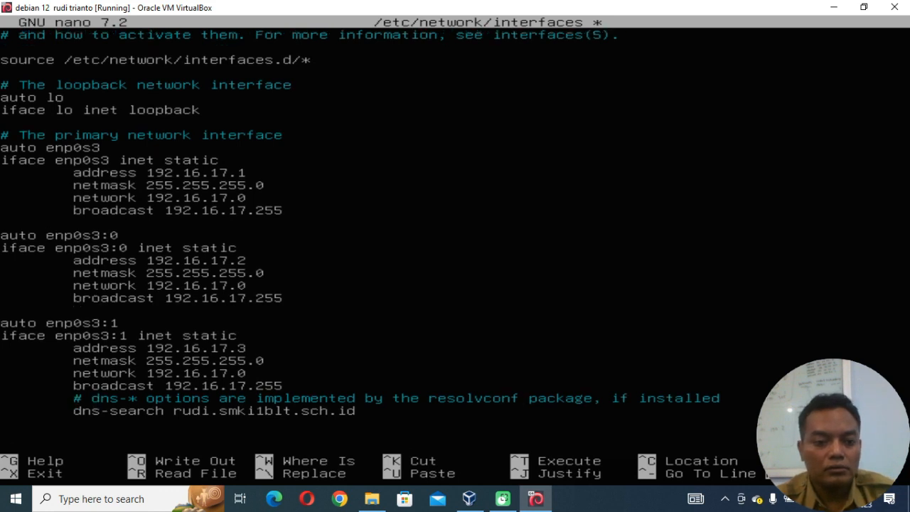
key("ctrl+u")
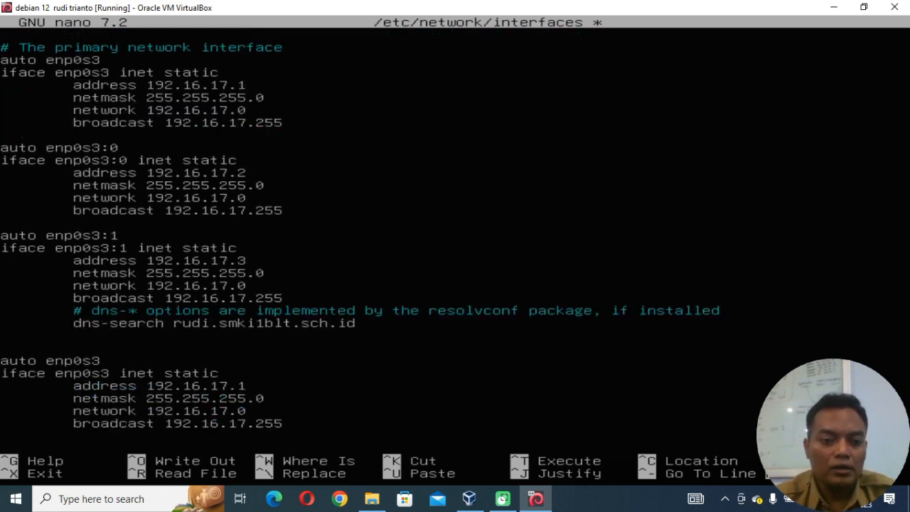
Rename the interface of the last pasted block to enp0s8 on both its auto and iface lines.
key("Up")
key("Up")
key("Up")
key("Up")
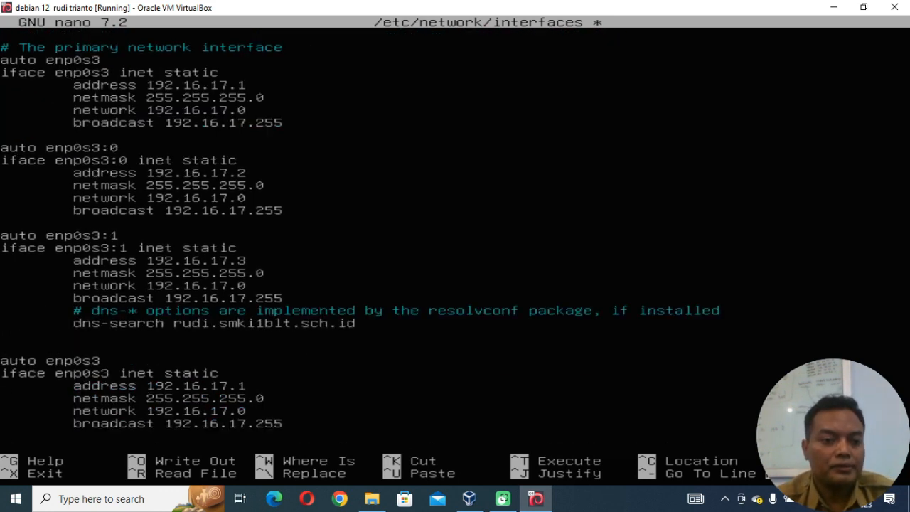
key("Right")
key("Right")
key("Right")
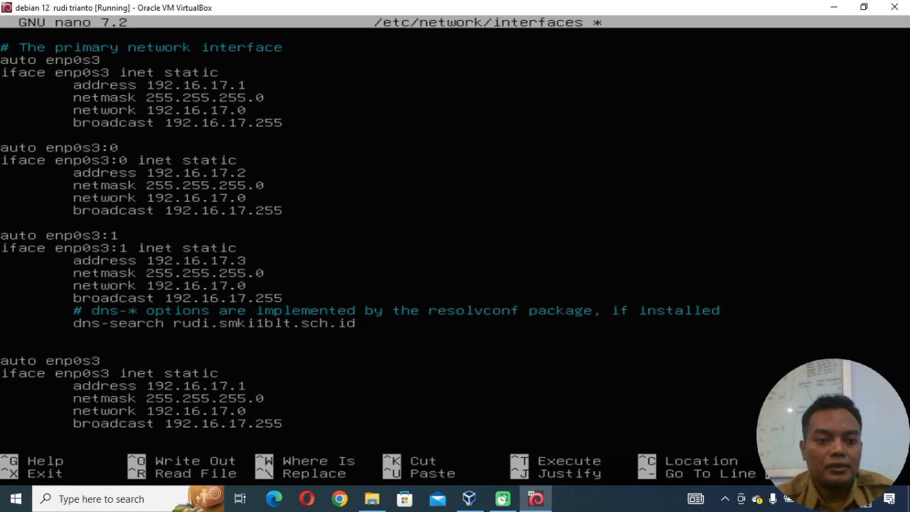
key("BackSpace")
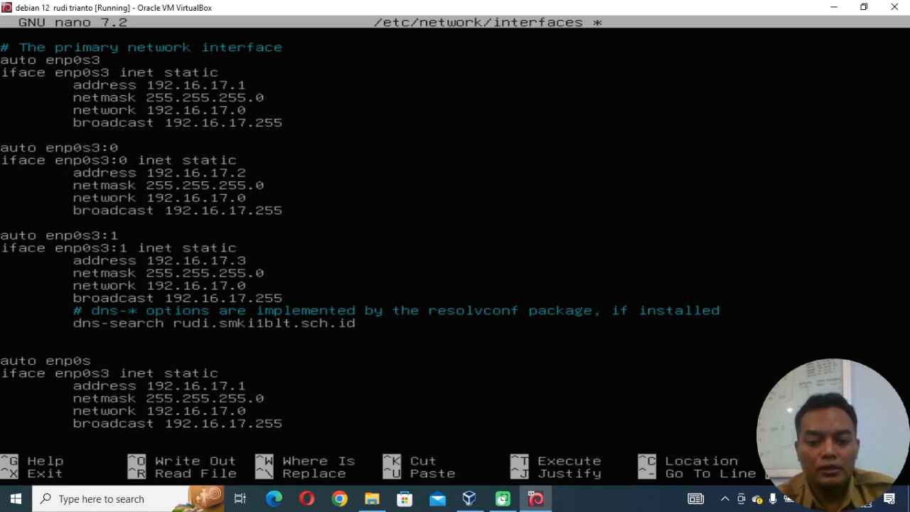
type("8")
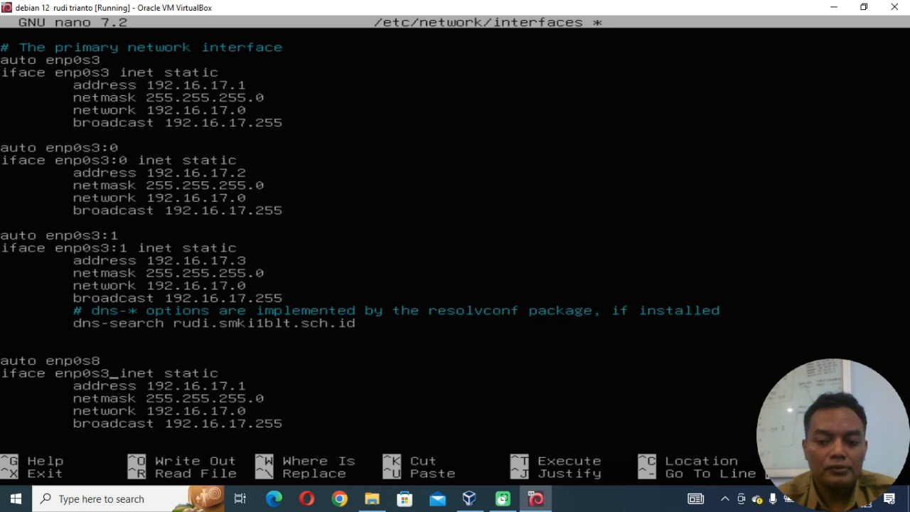
key("BackSpace")
type("8")
Change the address of the enp0s8 block to 192.18.19.2.
key("Down")
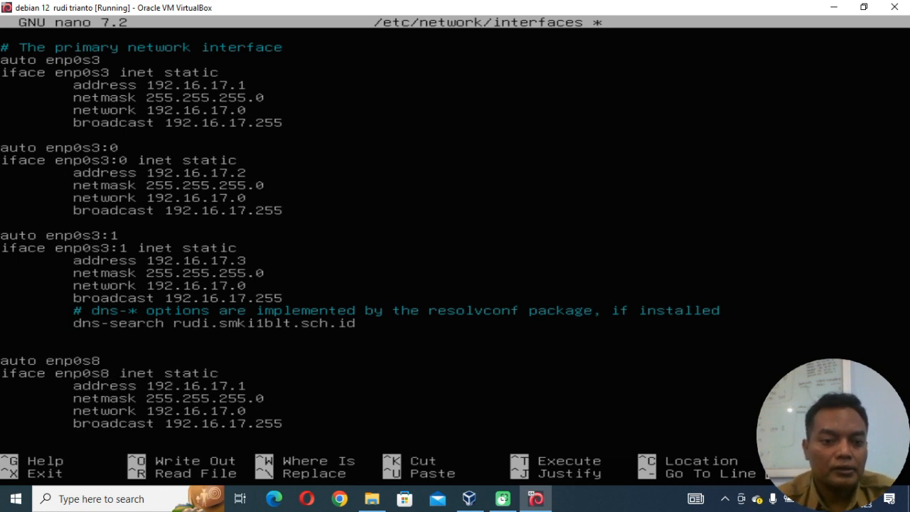
key("Up")
key("Right")
key("Right")
key("Right")
key("Right")
key("Right")
key("Right")
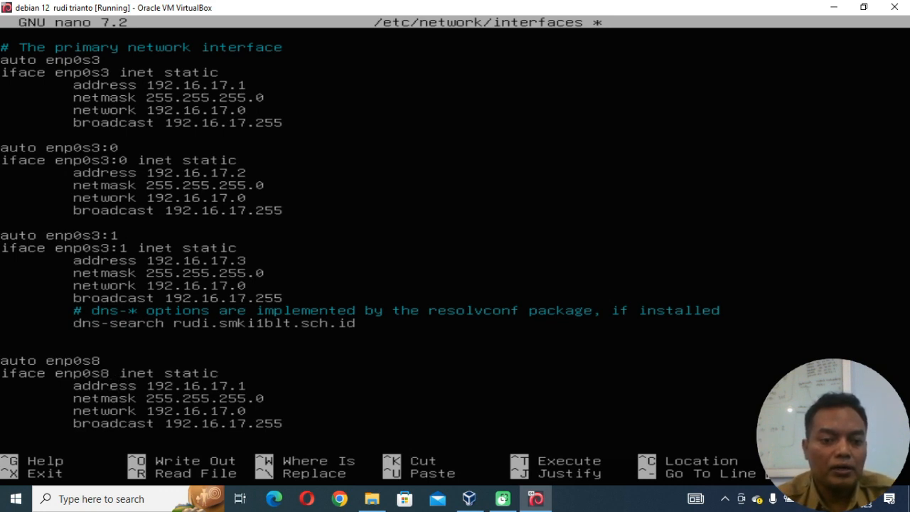
key("Right")
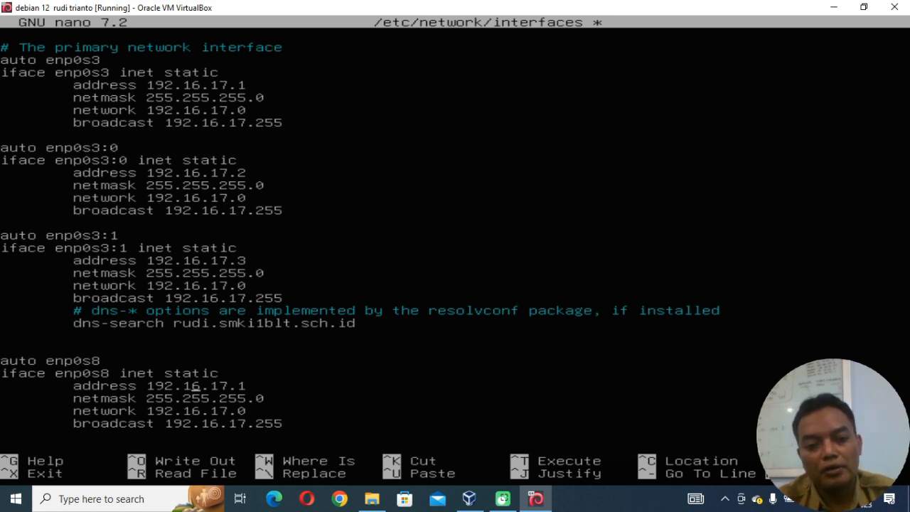
key("Right")
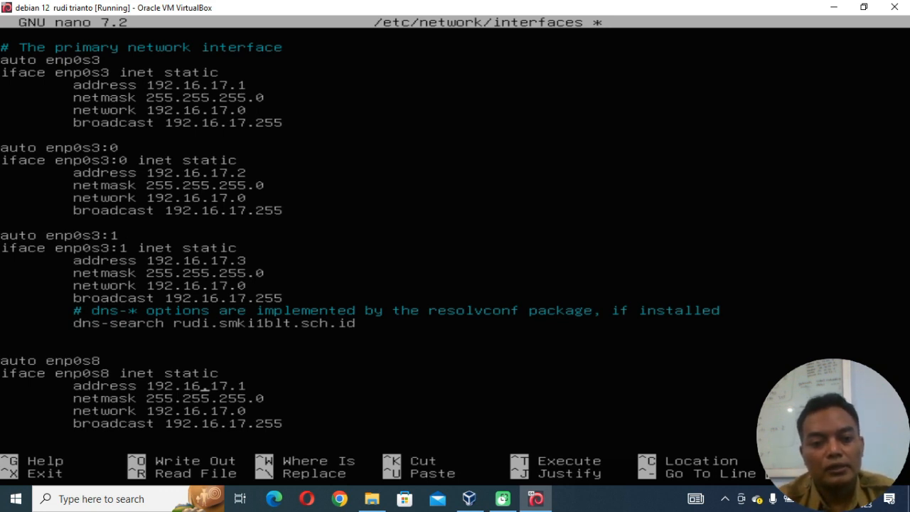
key("BackSpace")
type("8")
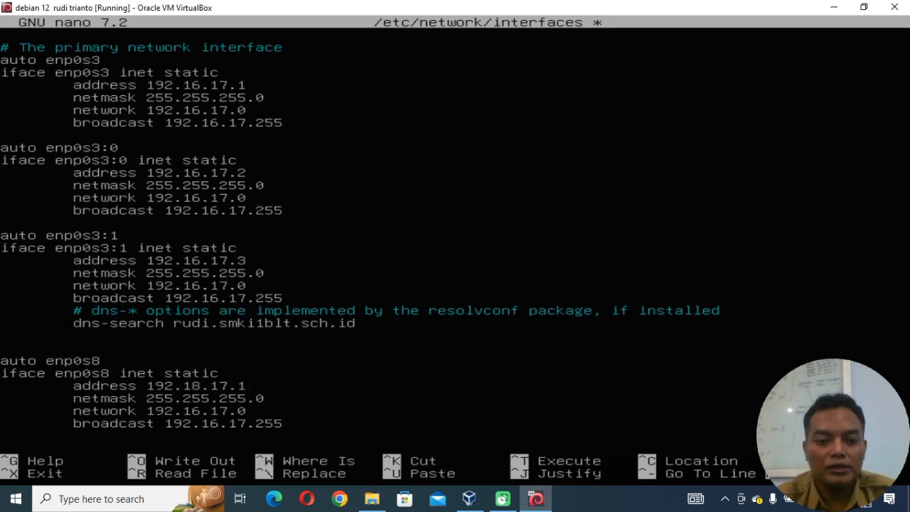
key("Right")
key("Right")
key("Right")
key("BackSpace")
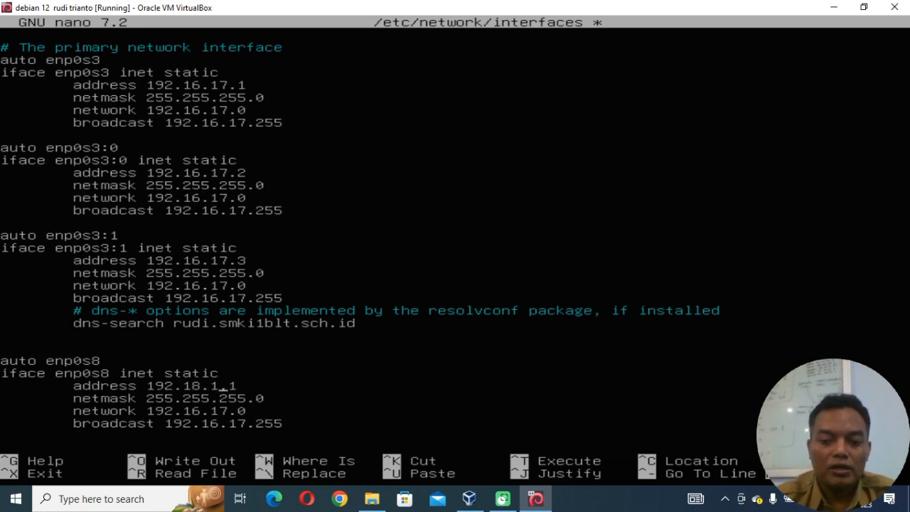
type("9")
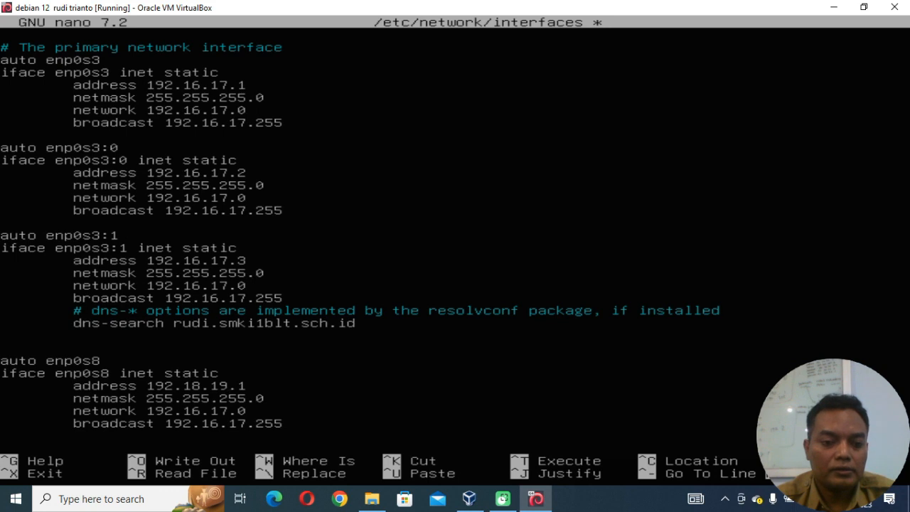
key("Right")
key("Right")
key("BackSpace")
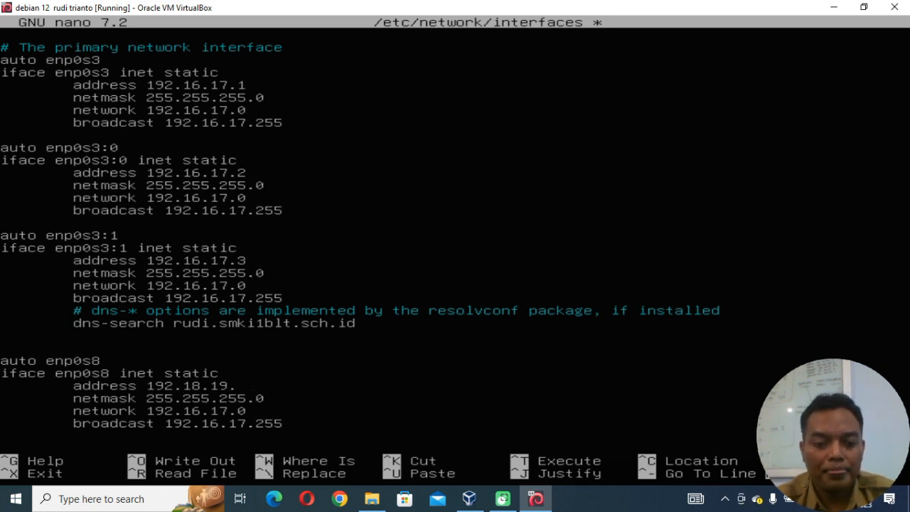
type("2")
Change the network line of the enp0s8 block to 192.18.19.0.
key("Down")
key("Down")
key("Down")
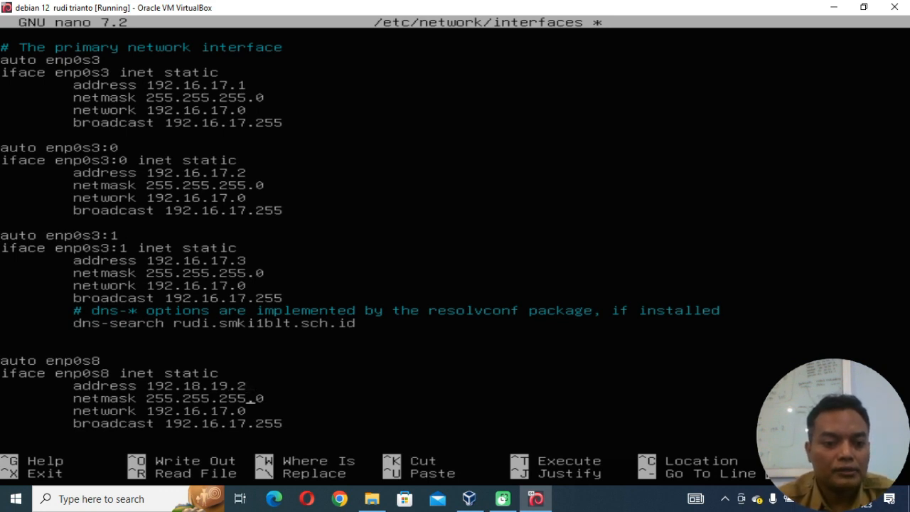
key("Up")
key("Up")
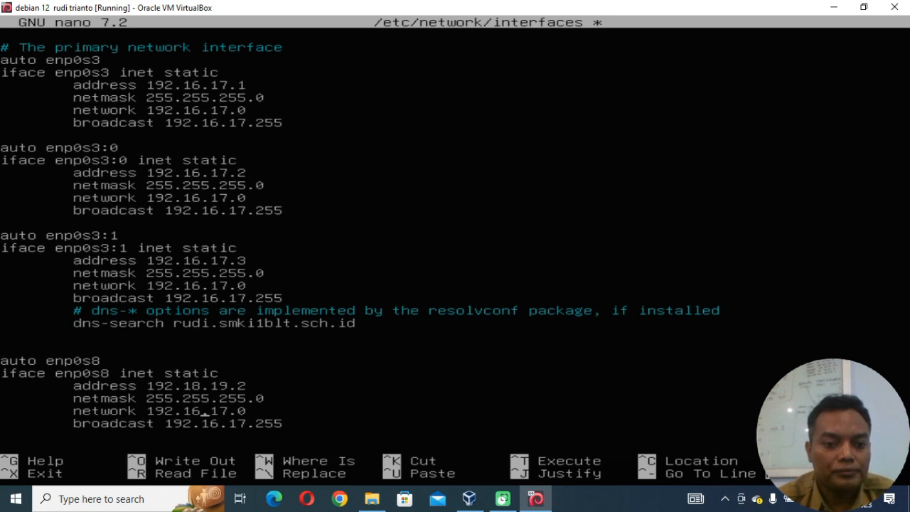
key("BackSpace")
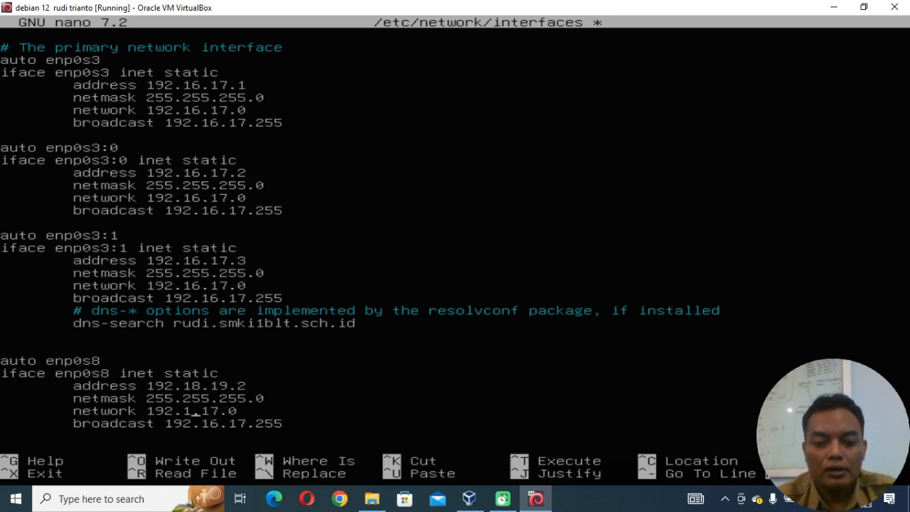
type("8")
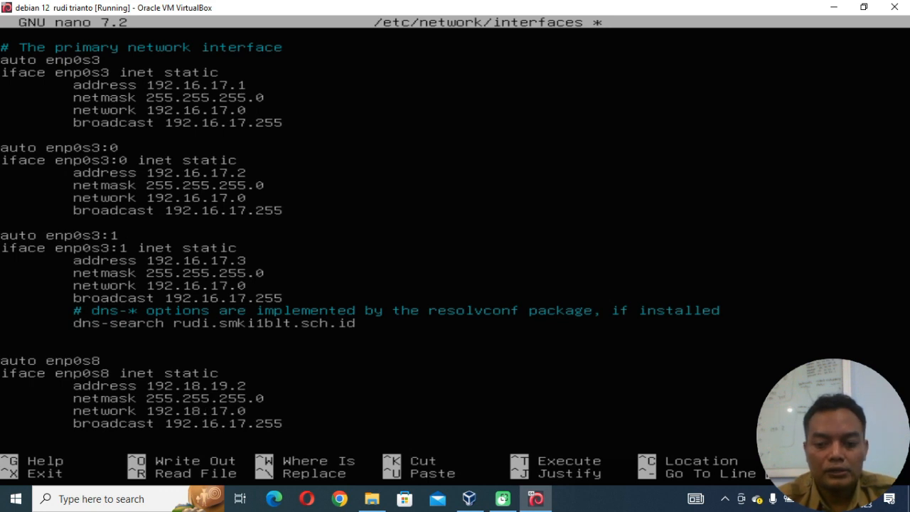
key("Delete")
type("9")
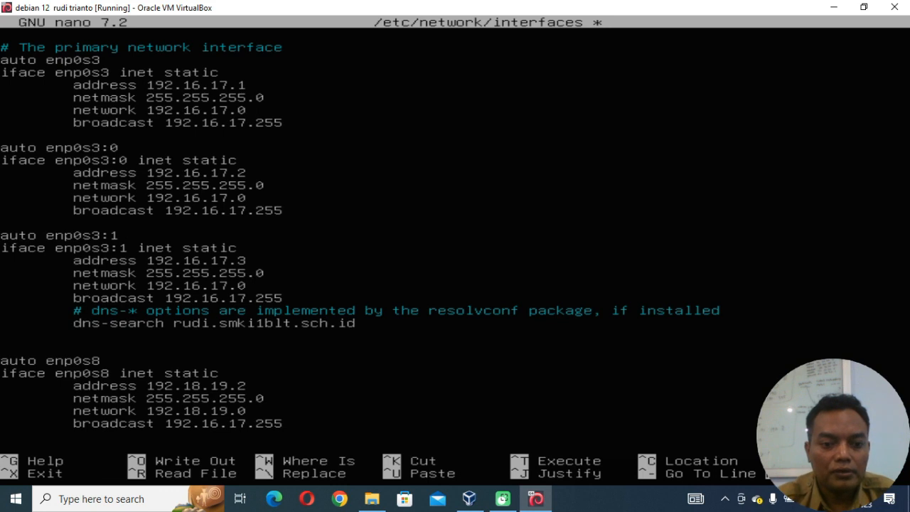
Change the broadcast line of the enp0s8 block to 192.18.19.255.
key("Down")
key("Left")
key("Left")
type("8")
key("Delete")
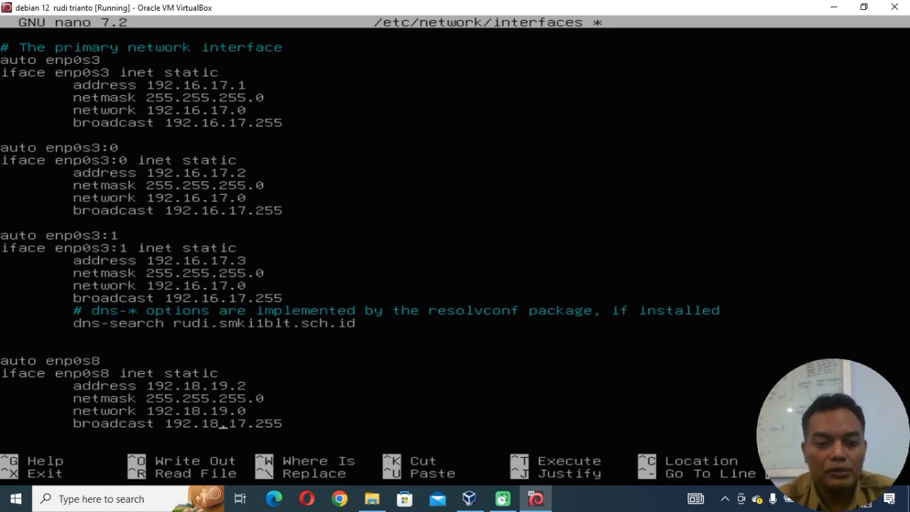
key("Right")
key("Right")
key("BackSpace")
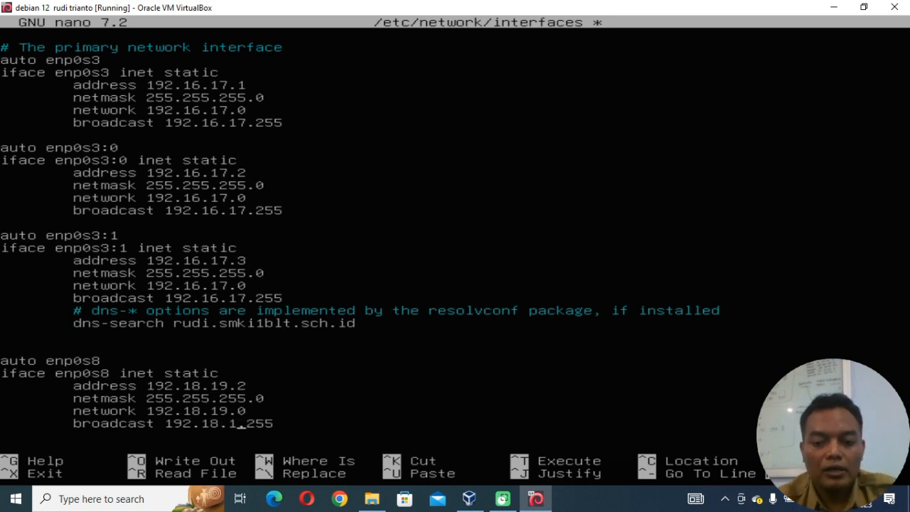
type("9")
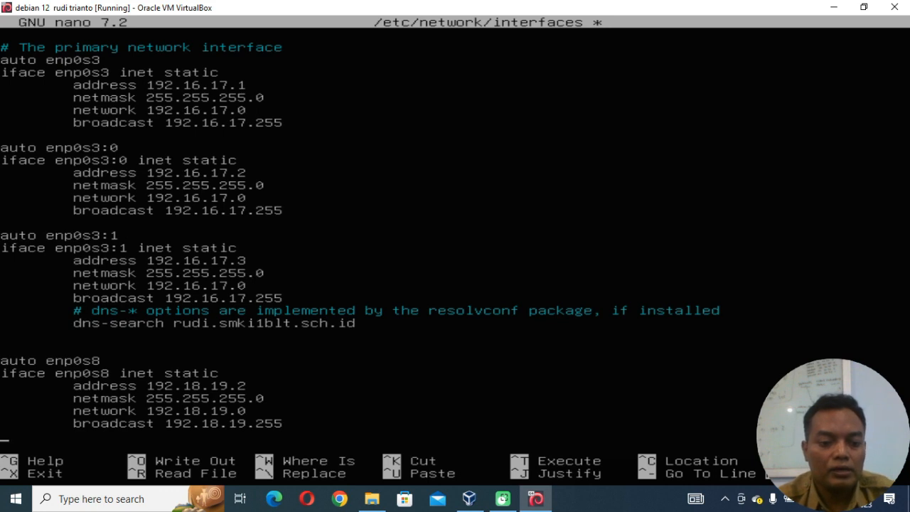
Add an indented gateway line with 192.18.19.1 below the broadcast entry of the enp0s8 block.
key("Tab")
type("g")
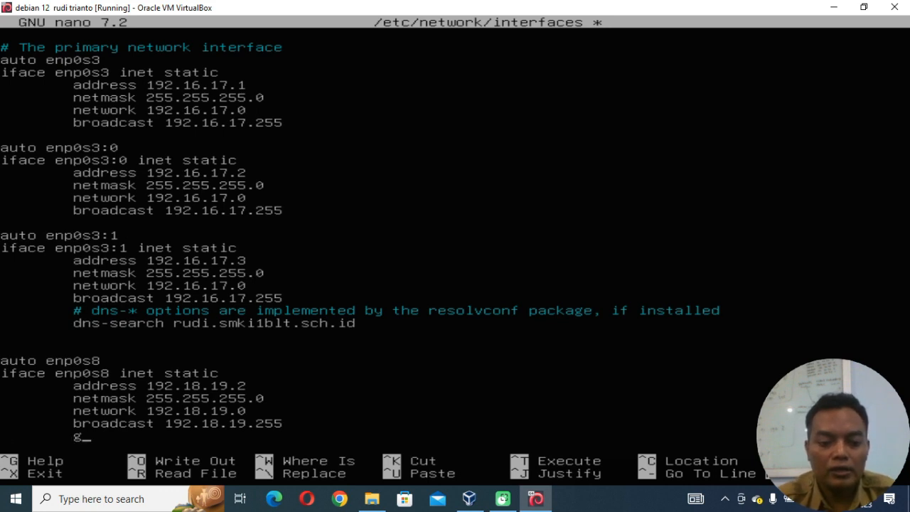
type("atewa")
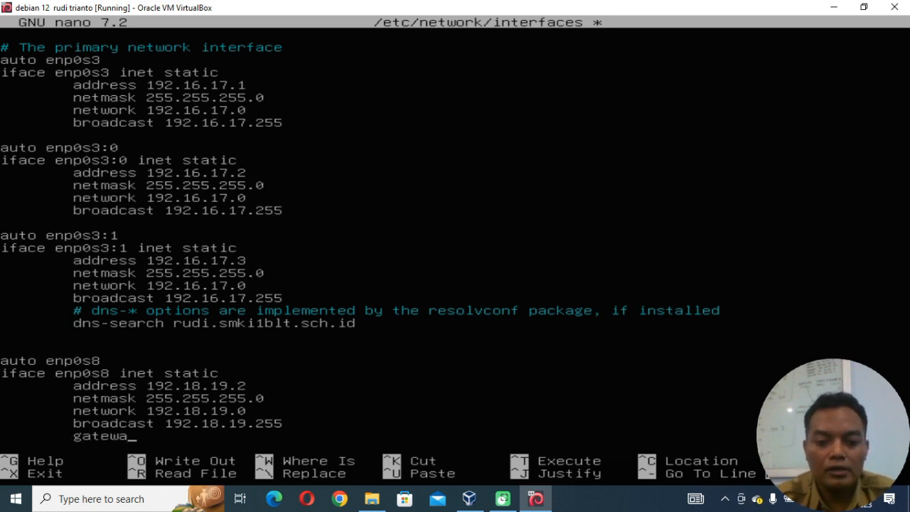
type("y 1")
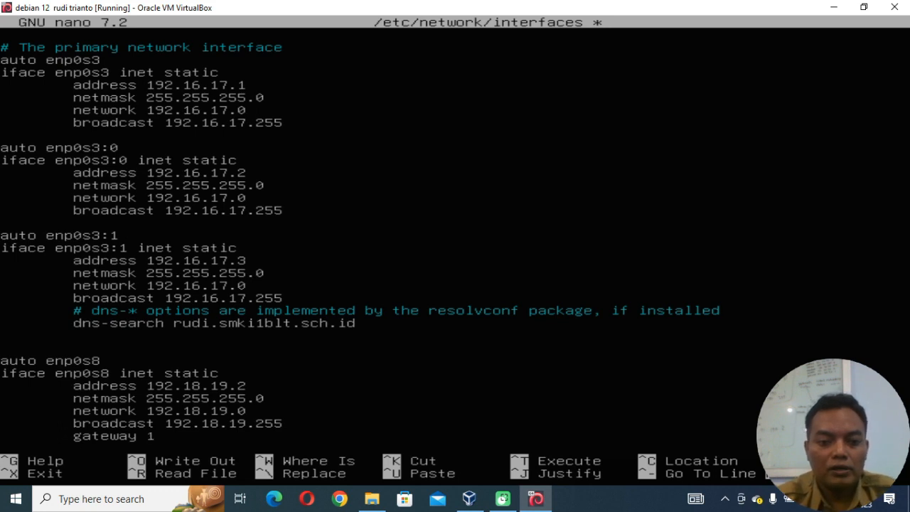
type("92.1")
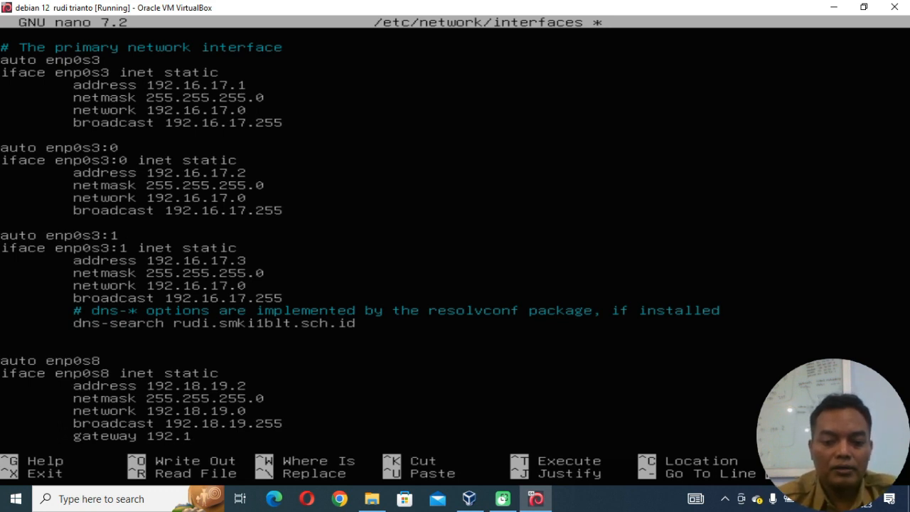
type("8.1")
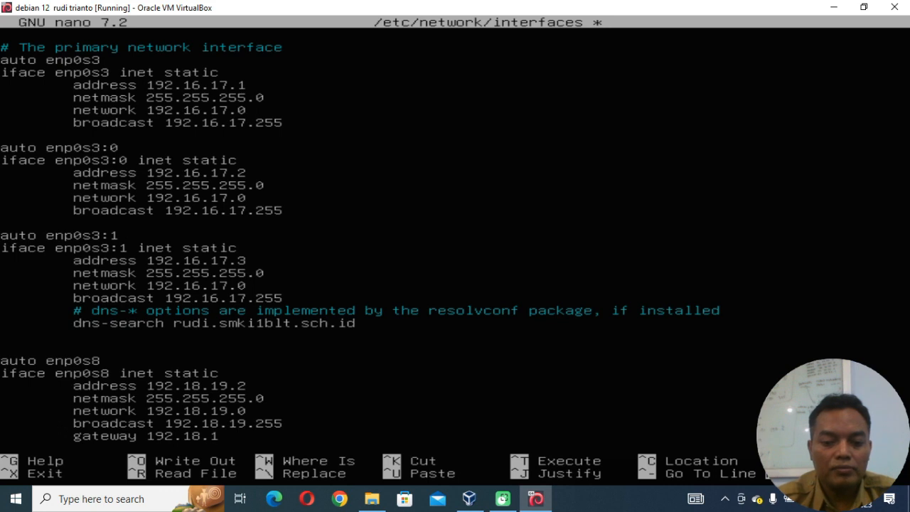
type("9.1")
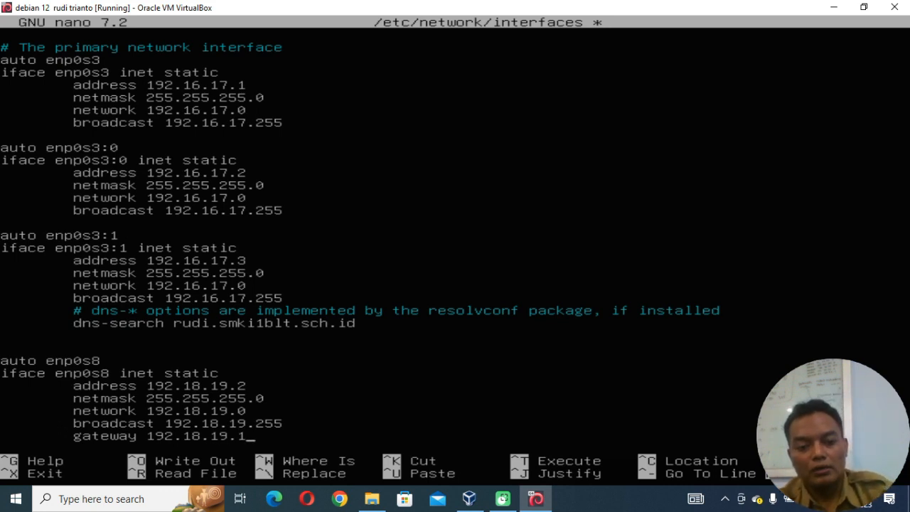
Save /etc/network/interfaces under its existing name and exit nano.
key("ctrl+x")
key("y")
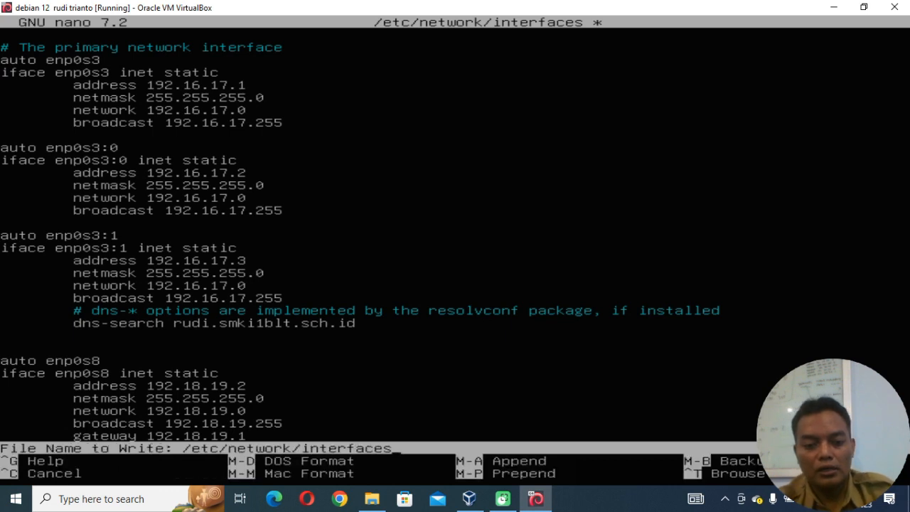
key("Return")
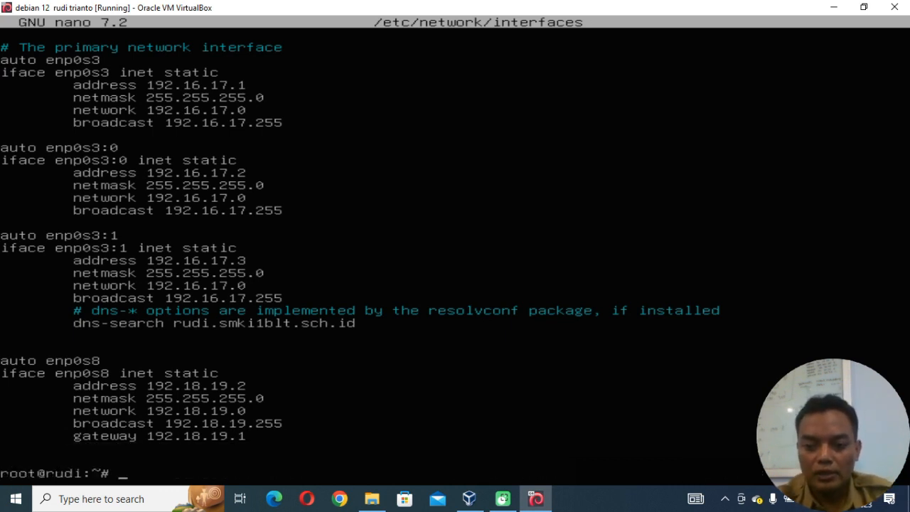
Restart the networking service by running /etc/init.d/networking restart.
left_click(489, 290)
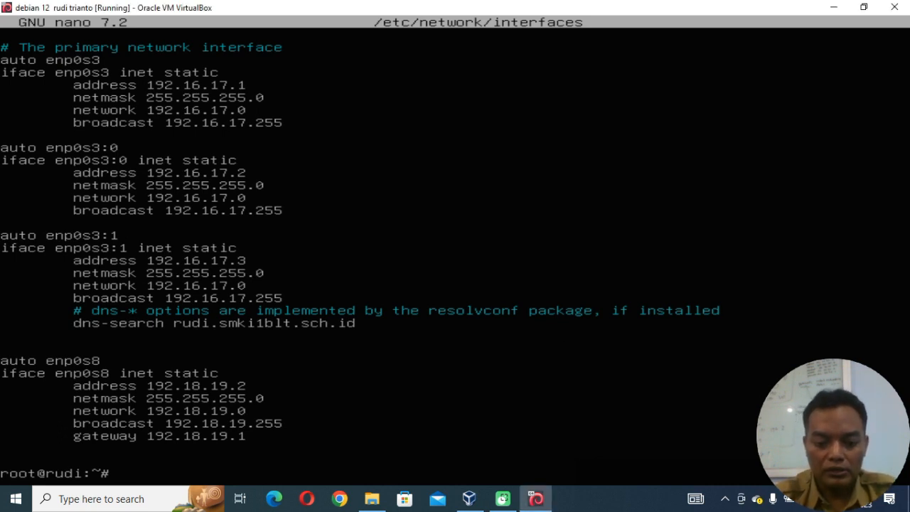
type("/etc/init")
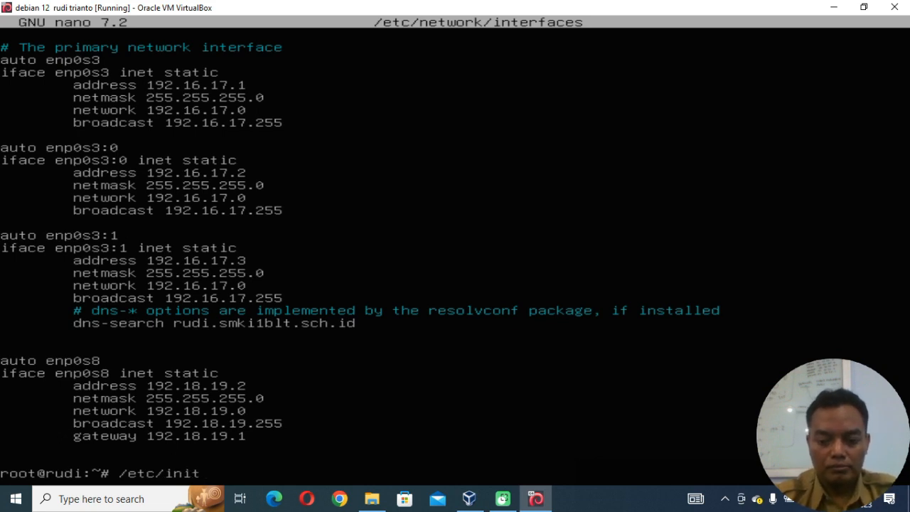
type(".d/net")
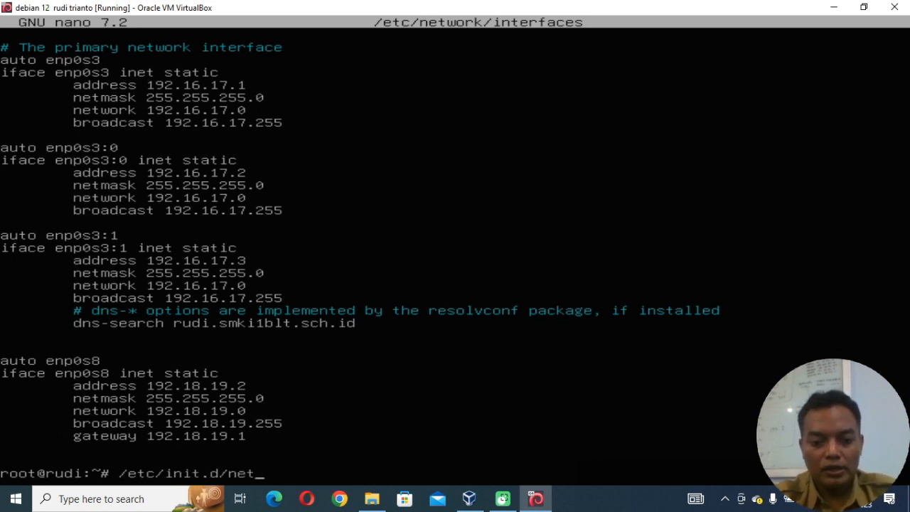
key("Tab")
type("restart")
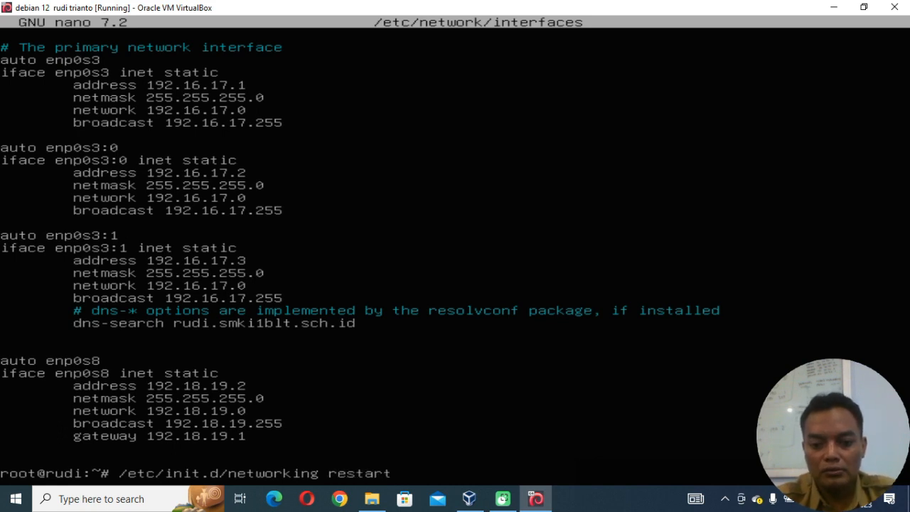
key("Return")
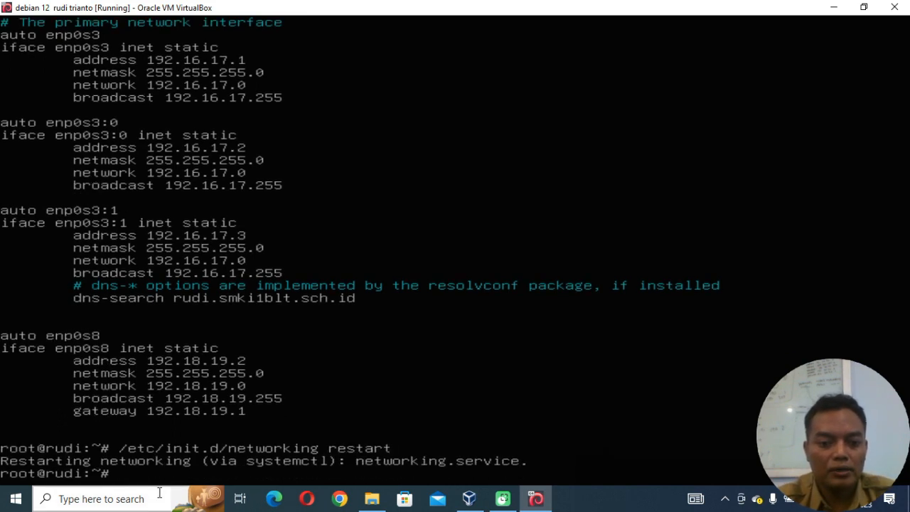
Restart networking through systemd with the command systemctl restart networking.service.
key("Up")
key("Down")
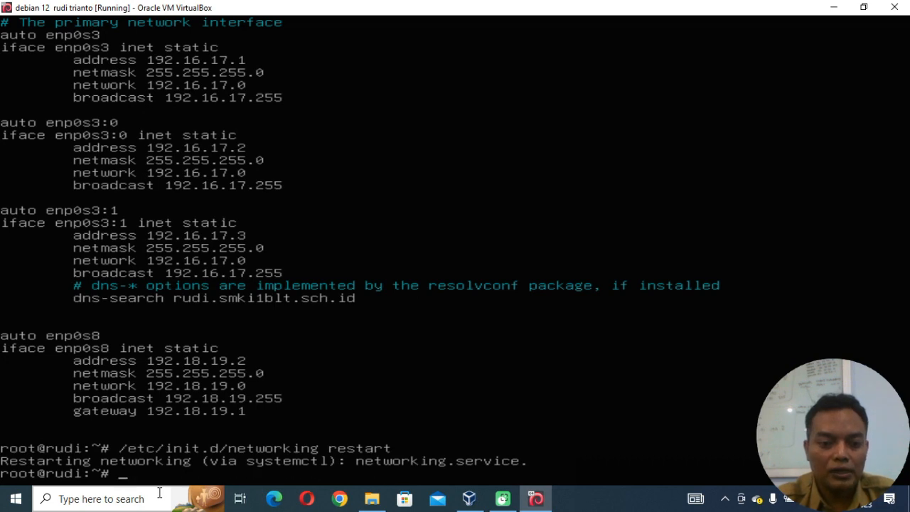
type("sys")
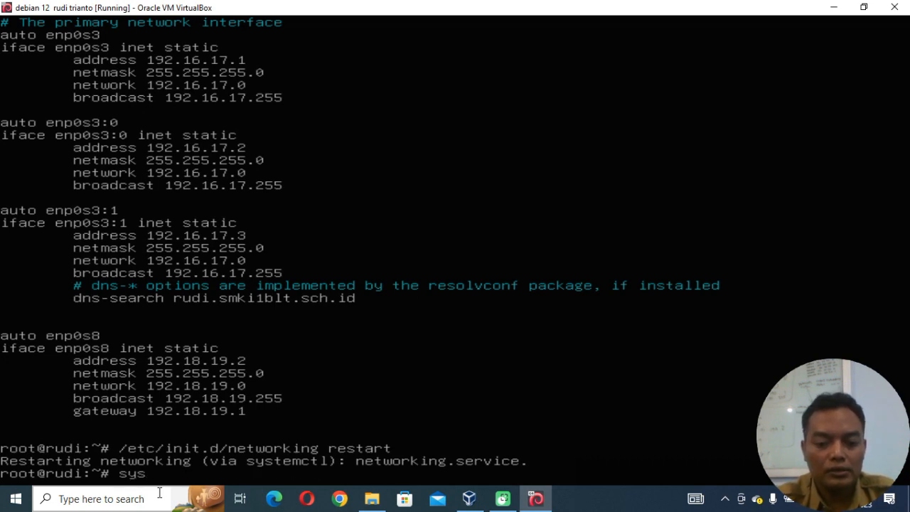
type("temc")
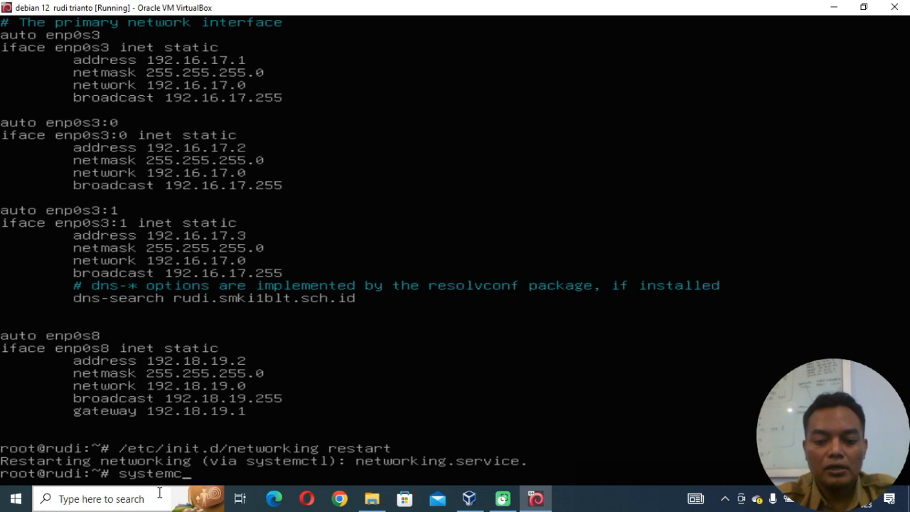
type("tl")
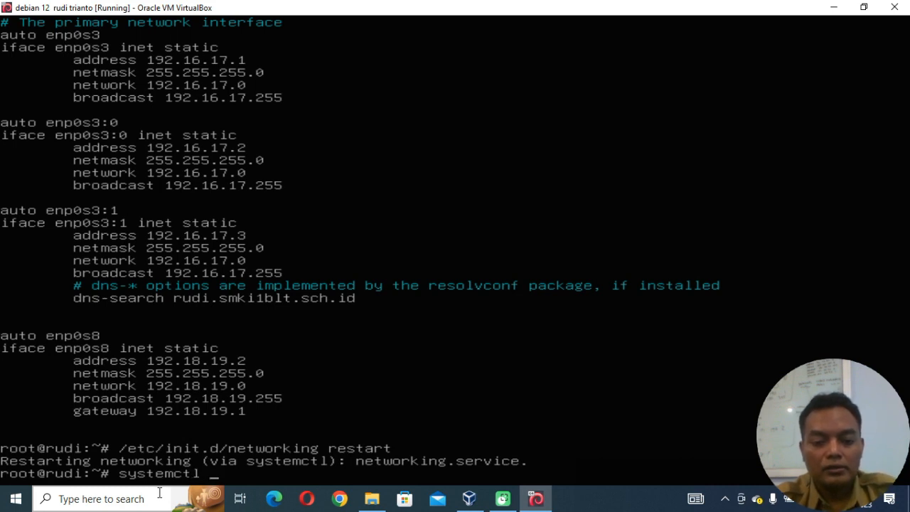
type(" rs")
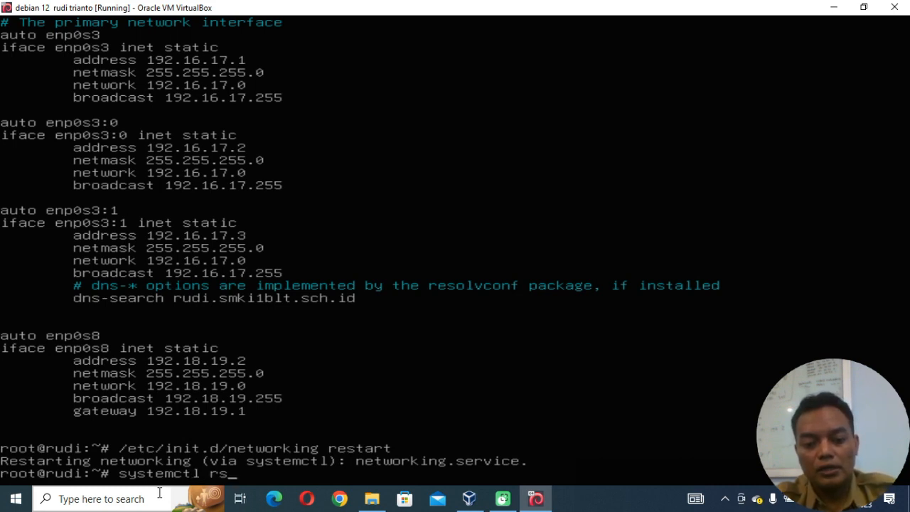
key("BackSpace")
type("estar")
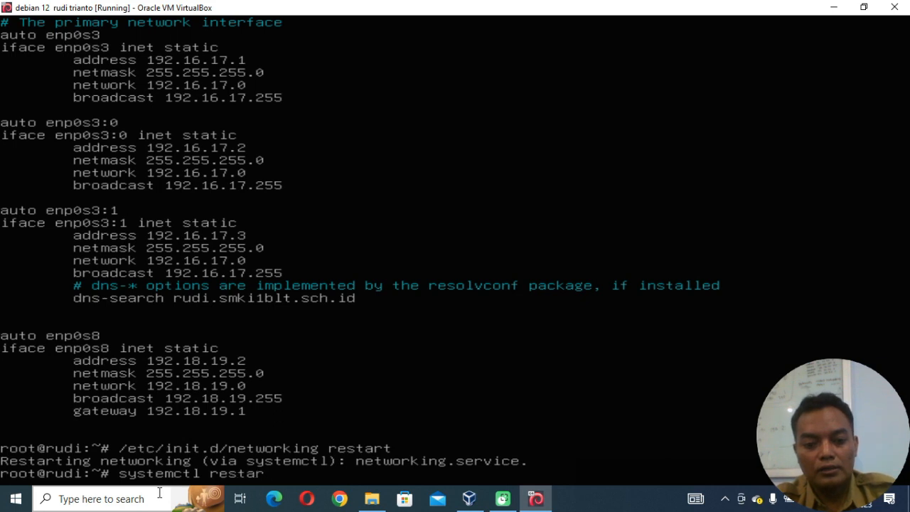
type("t ne")
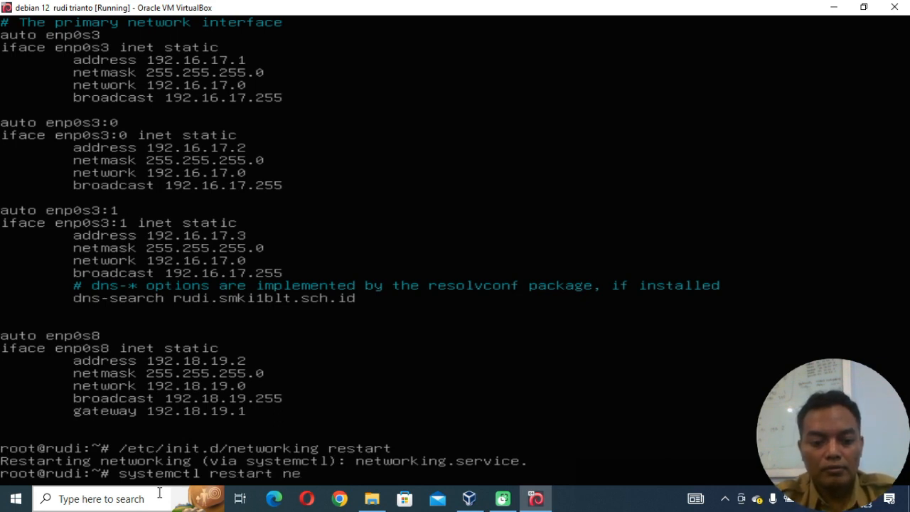
type("tworki")
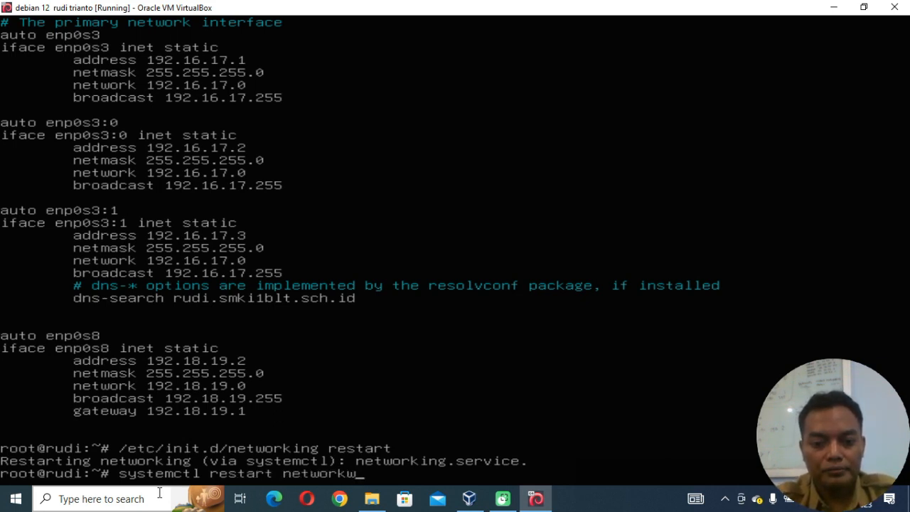
key("BackSpace")
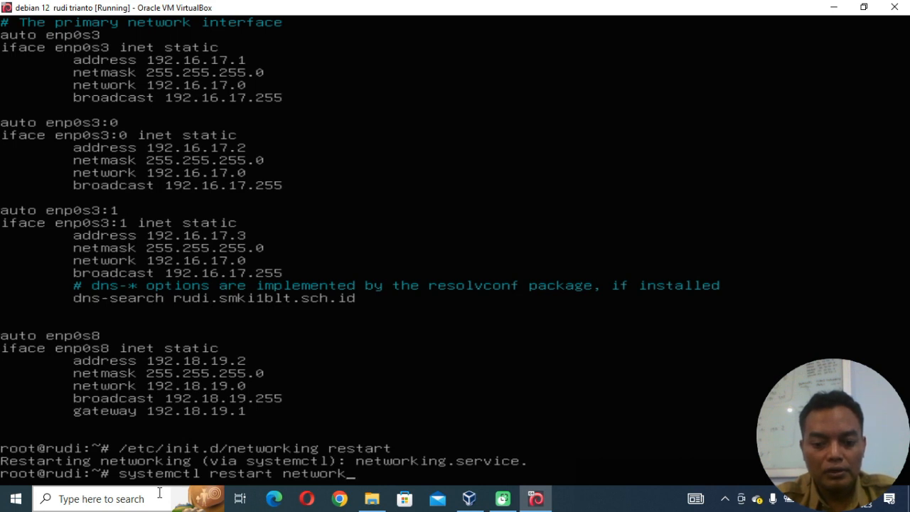
type("in")
key("Tab")
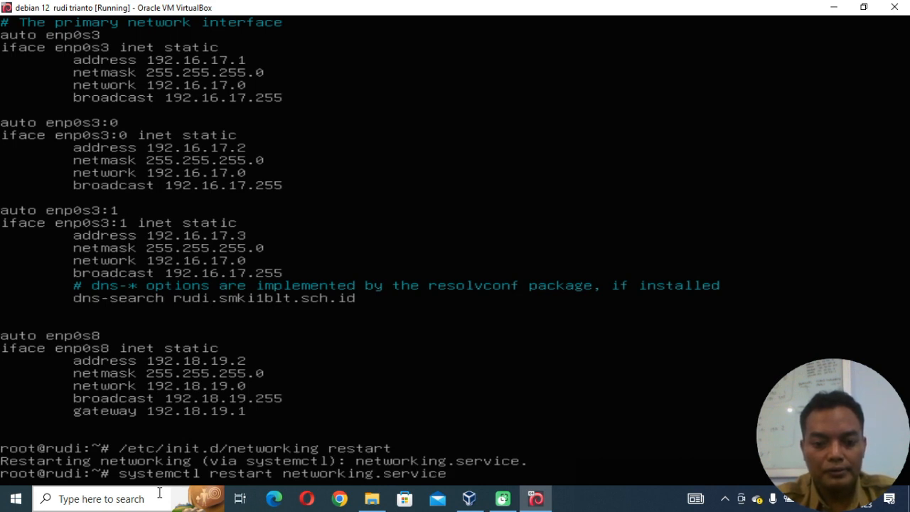
key("Return")
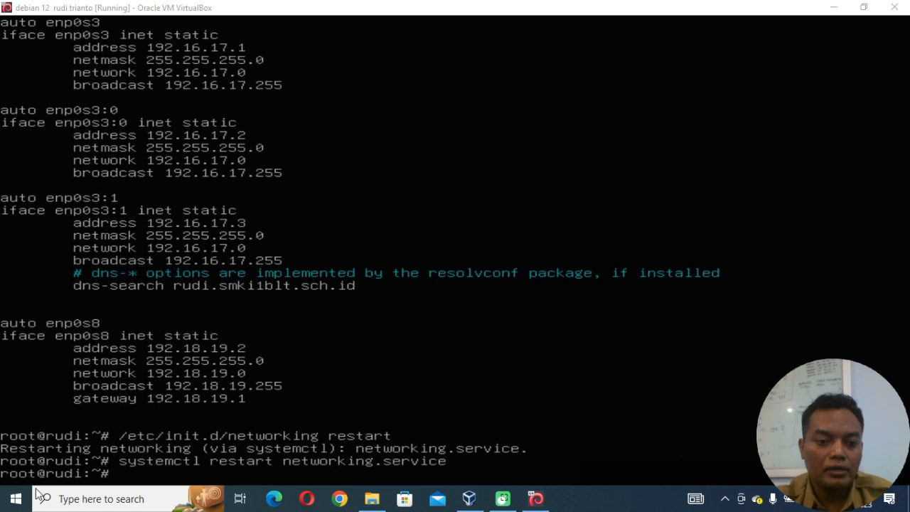
Switch to the Windows host's Control Panel and open the Network and Internet category.
left_click(81, 499)
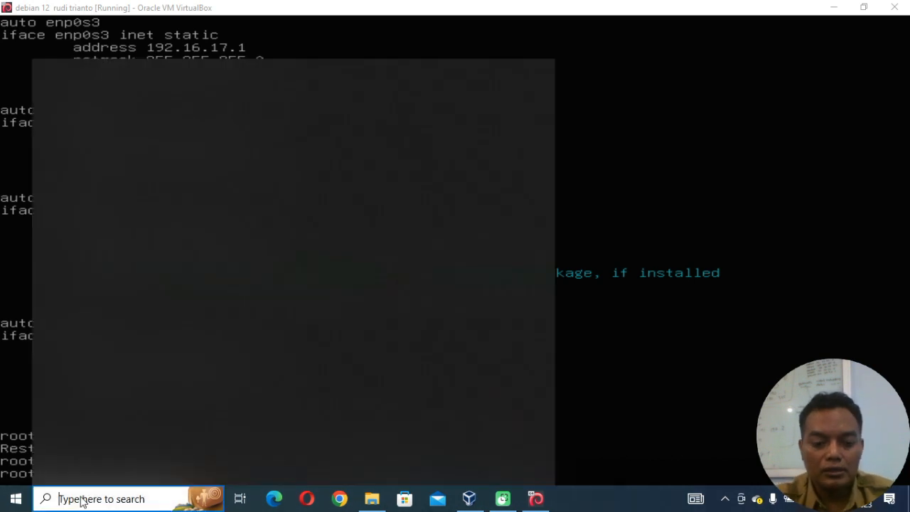
type("contr")
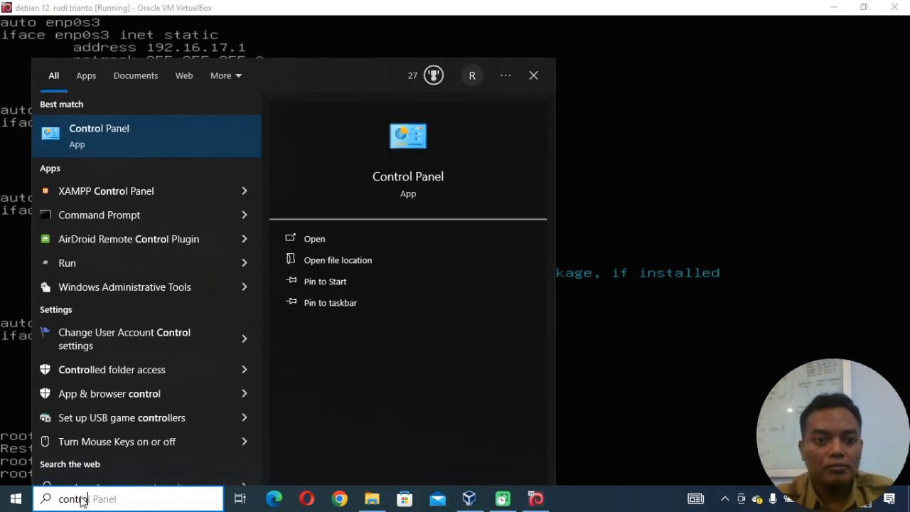
type("o")
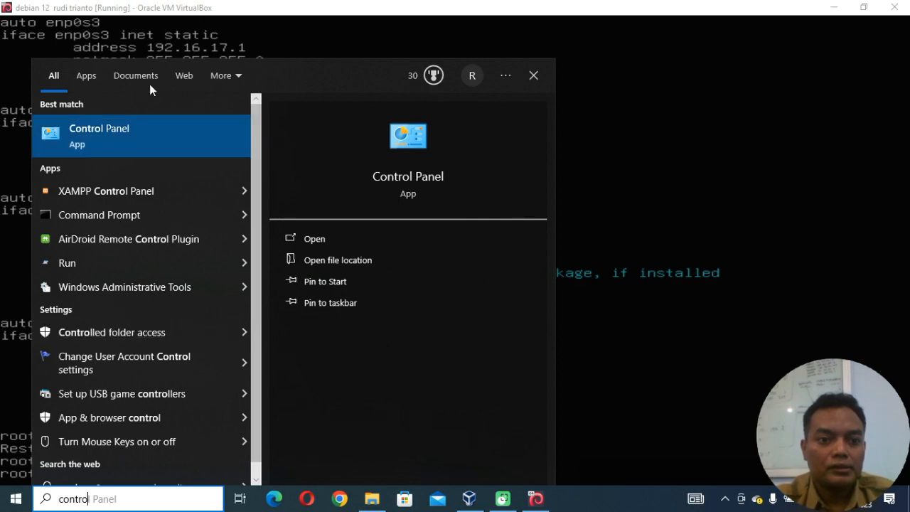
type("l")
left_click(128, 139)
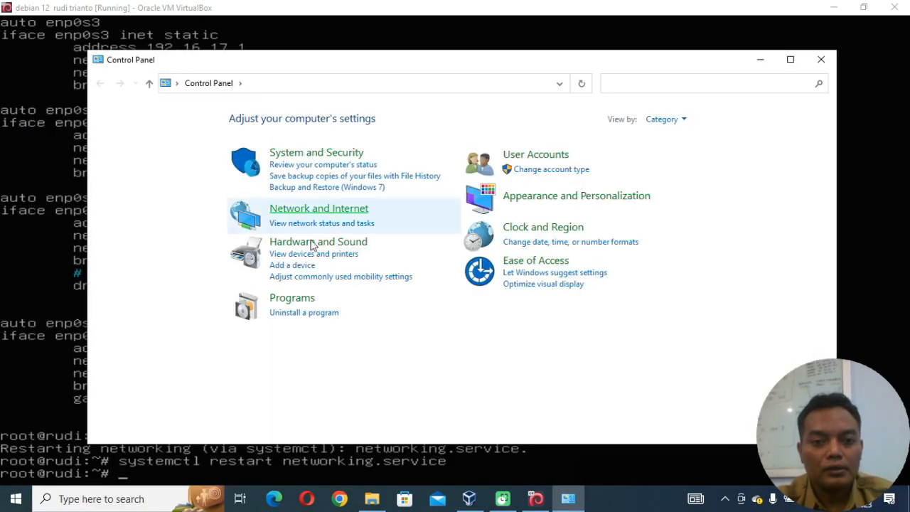
left_click(334, 215)
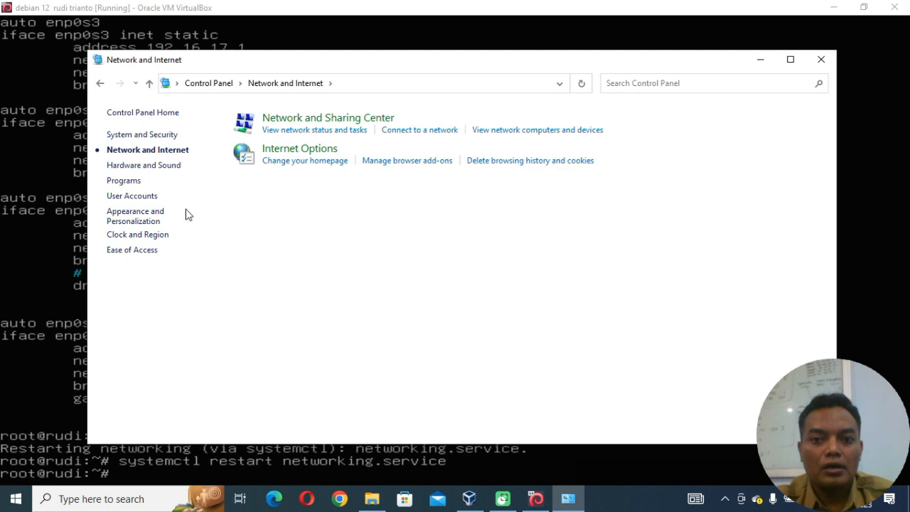
View the network computers and devices, return to Network and Internet, and list the available networks.
left_click(511, 133)
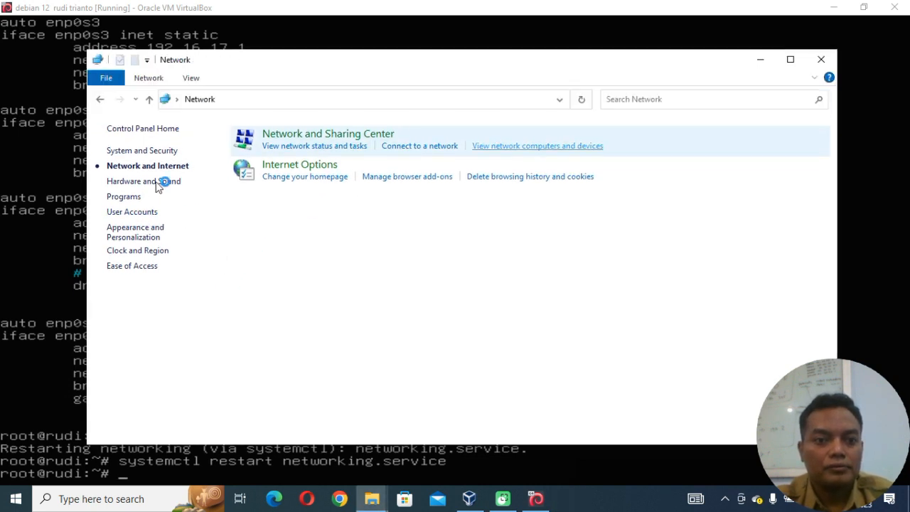
left_click(100, 99)
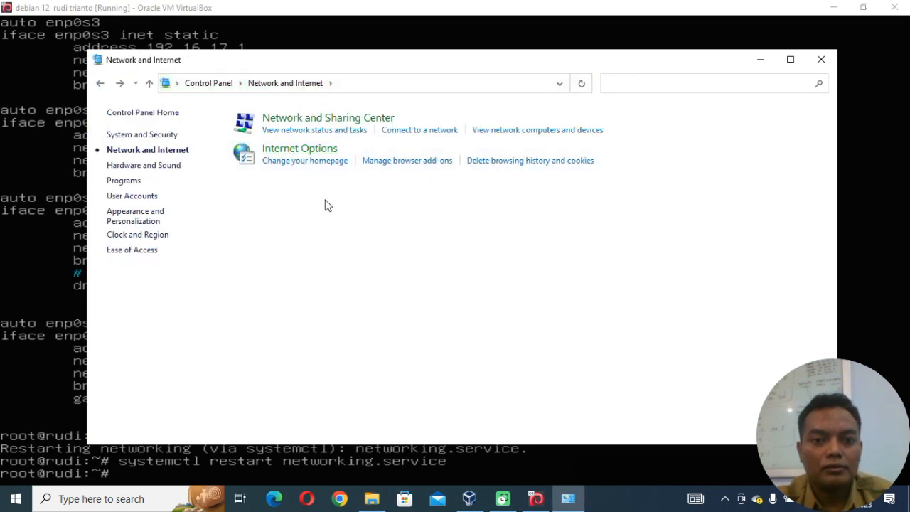
left_click(419, 131)
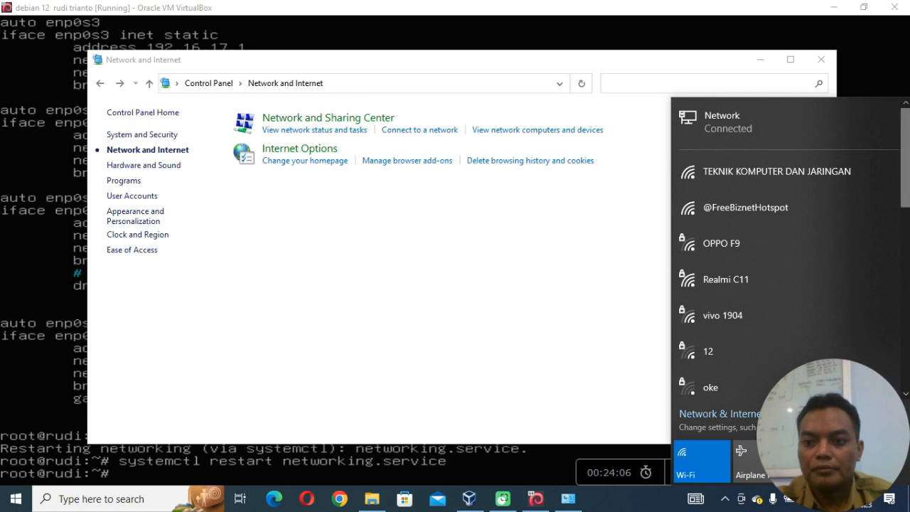
Open the Network and Sharing Center and check the status of the Ethernet connection.
left_click(322, 117)
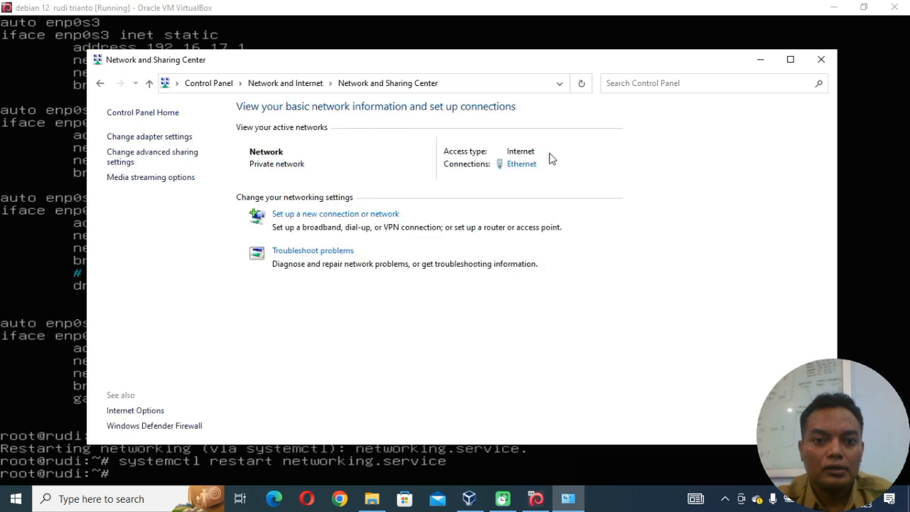
left_click(521, 164)
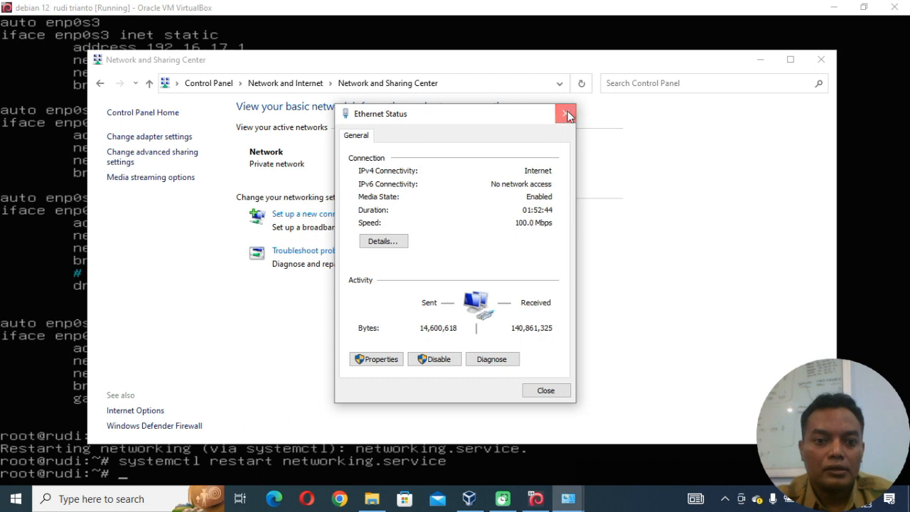
left_click(567, 113)
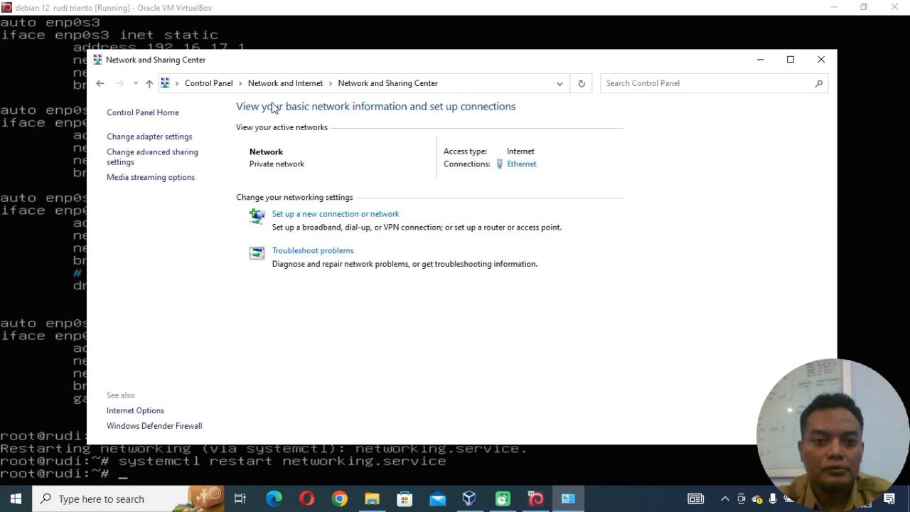
Show the host's network adapters and open the properties of the Ethernet connection.
left_click(169, 137)
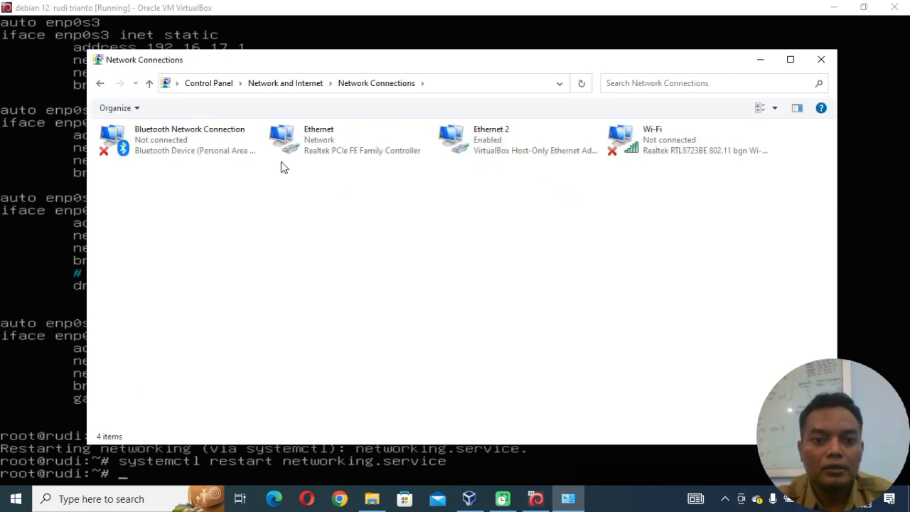
left_click(296, 139)
right_click(295, 138)
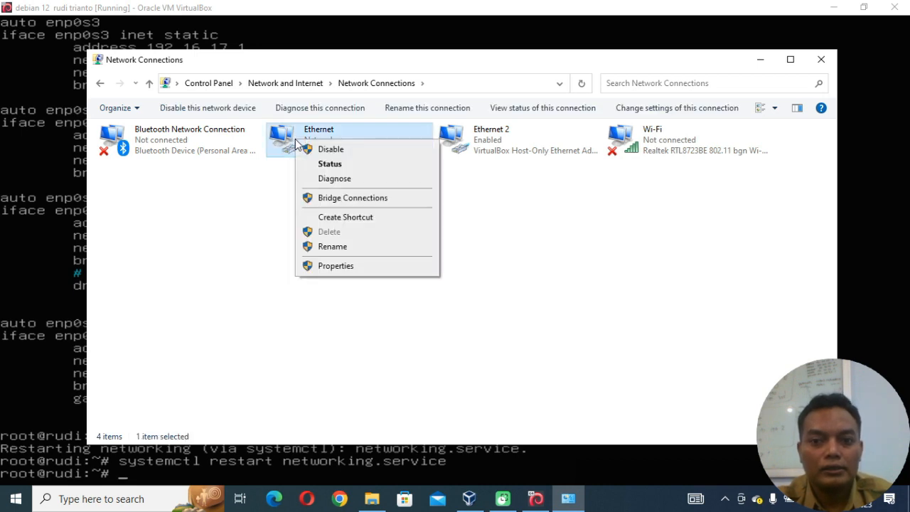
left_click(490, 142)
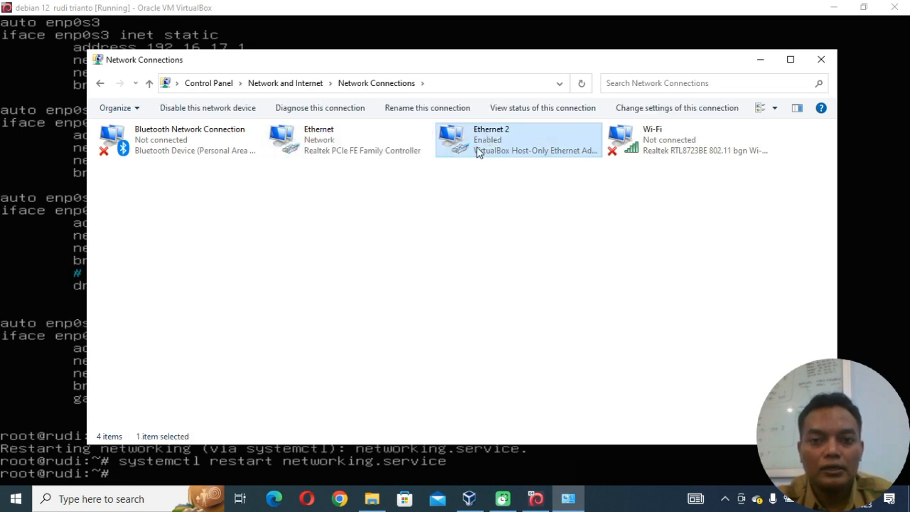
left_click(318, 143)
right_click(318, 143)
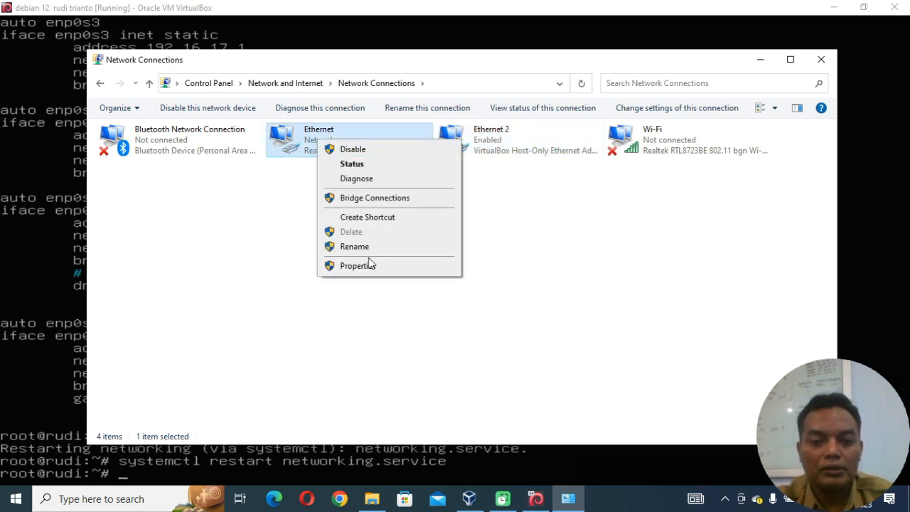
left_click(356, 266)
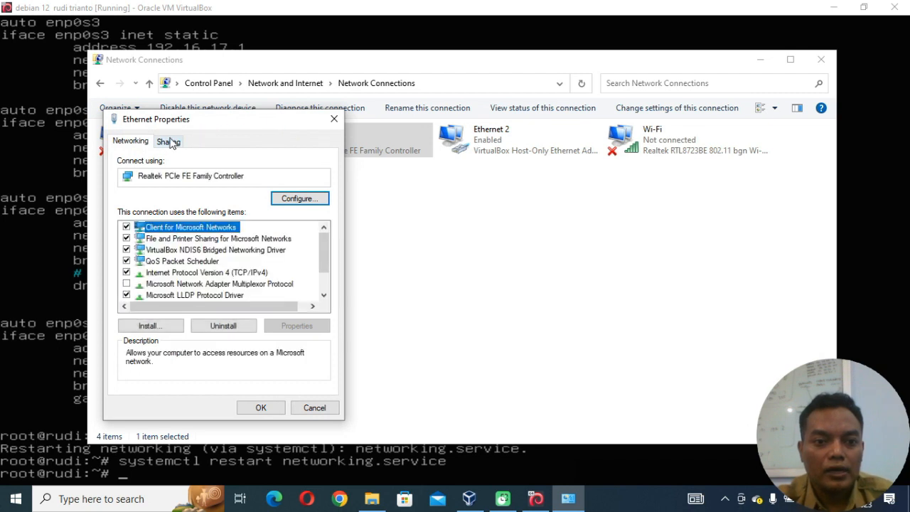
Enable Internet Connection Sharing on the Ethernet connection with Ethernet 2 as the home networking connection, and confirm it.
left_click(171, 142)
left_click(189, 183)
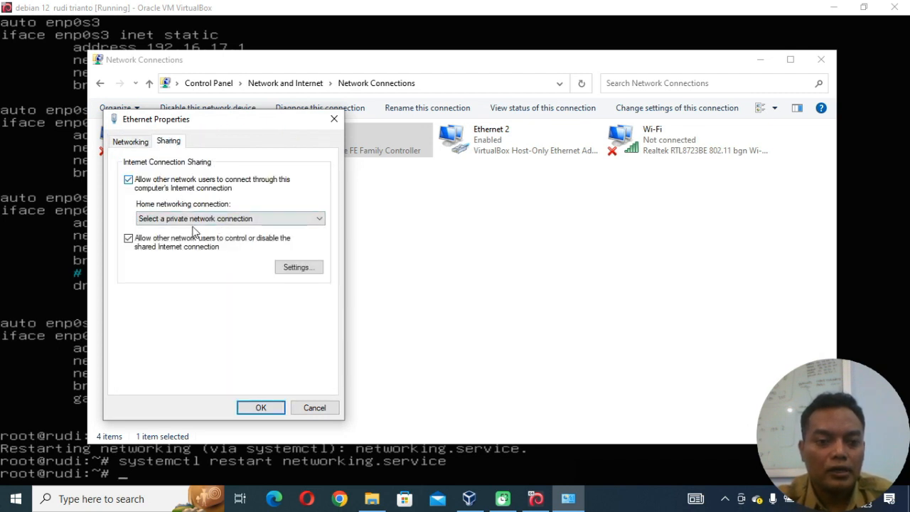
left_click(235, 220)
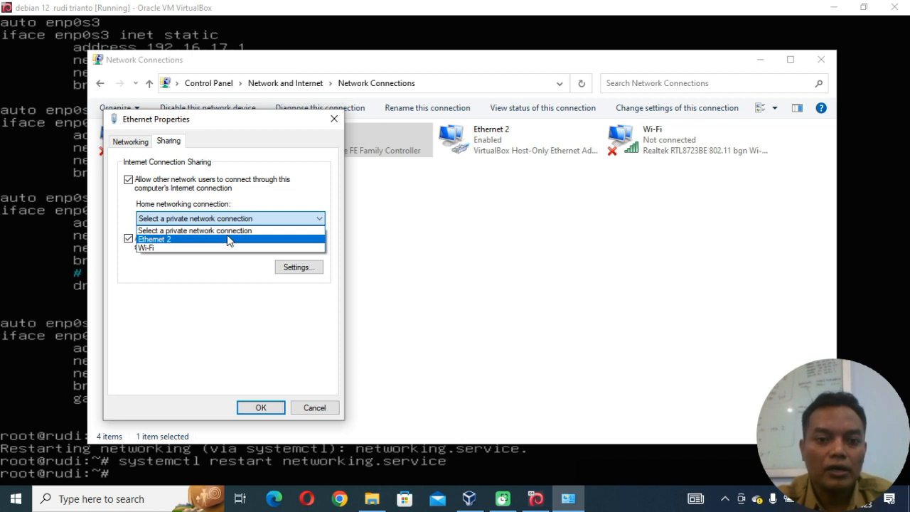
left_click(227, 240)
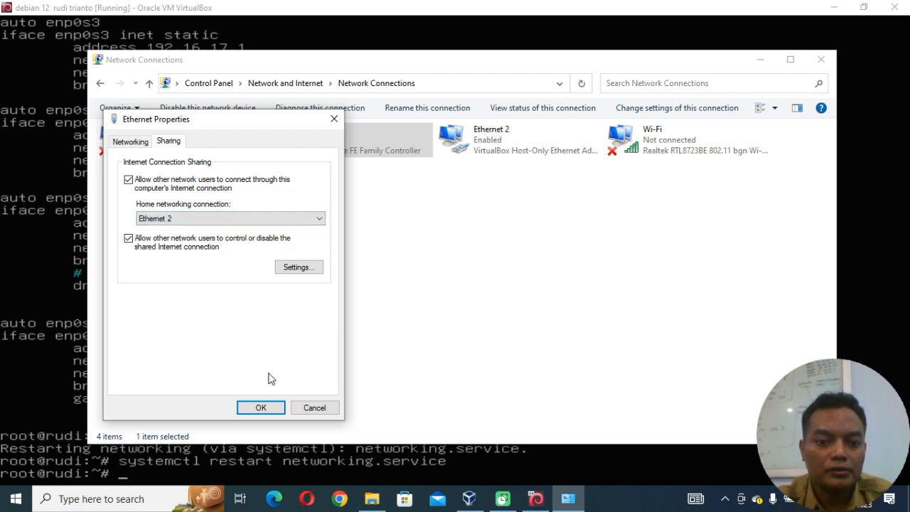
left_click(261, 408)
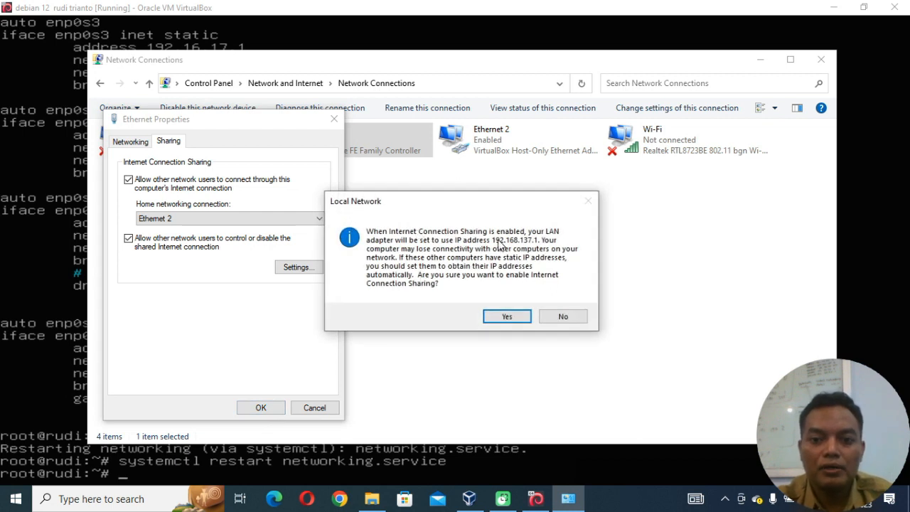
left_click(507, 317)
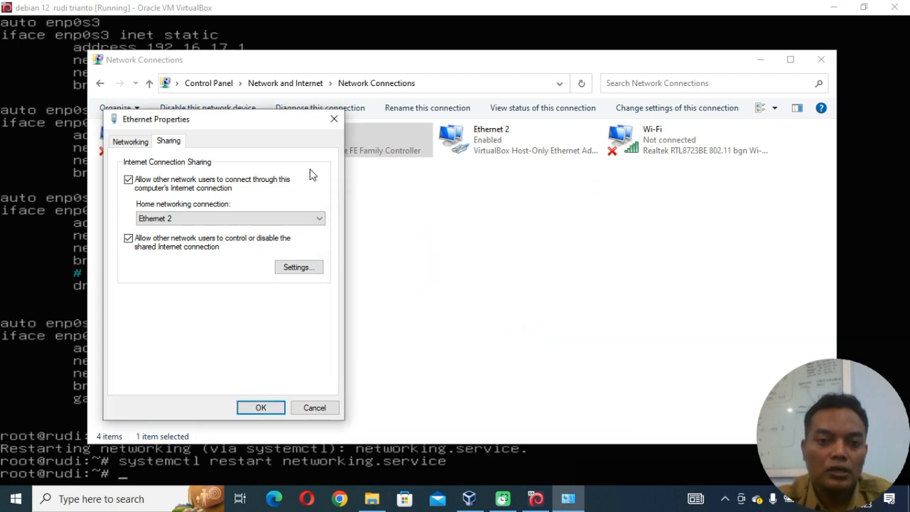
left_click(261, 408)
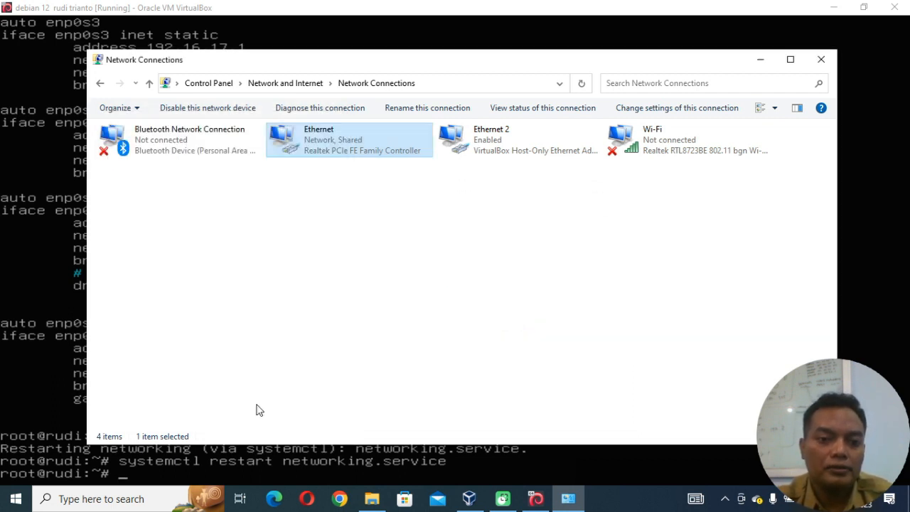
Open the Internet Protocol Version 4 (TCP/IPv4) properties of the Ethernet 2 VirtualBox host-only adapter.
double_click(503, 141)
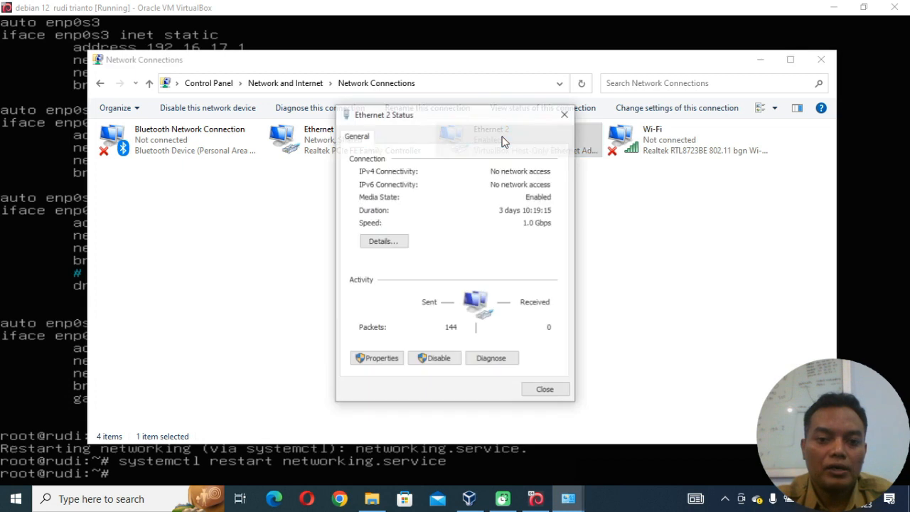
left_click(388, 367)
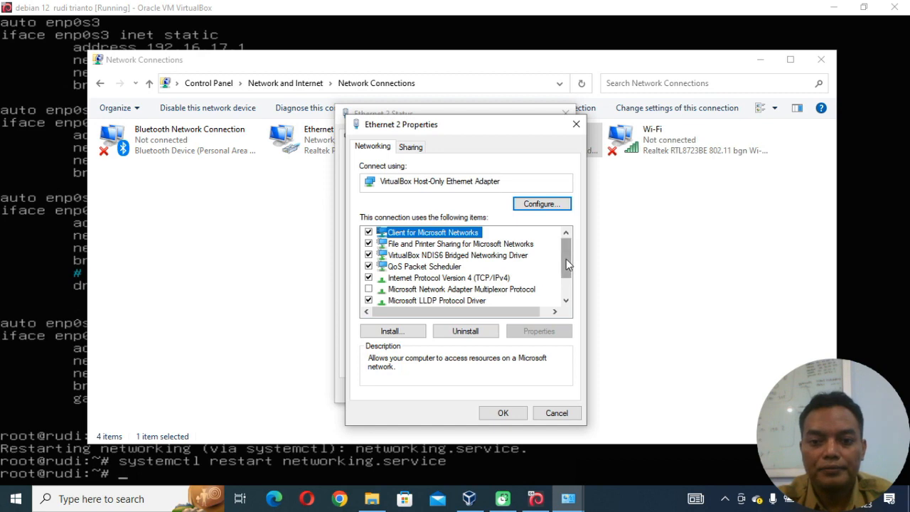
left_click_drag(566, 259, 563, 299)
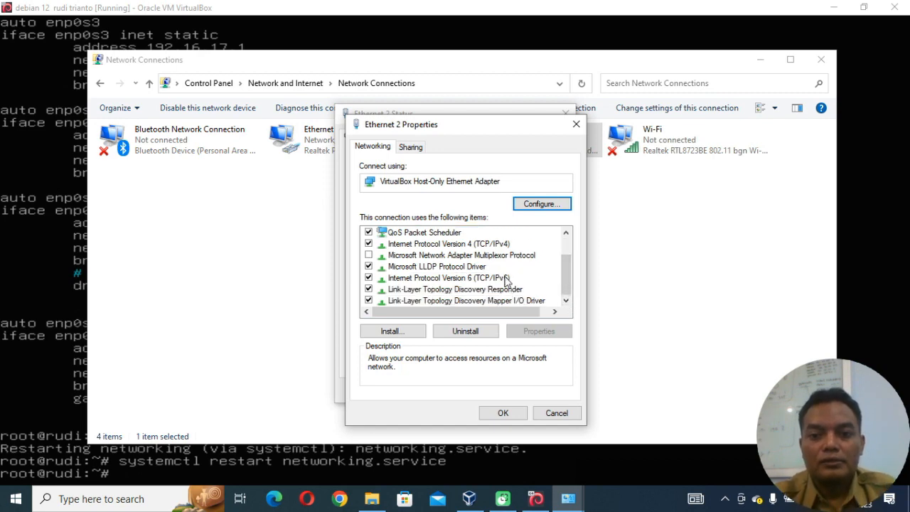
double_click(486, 244)
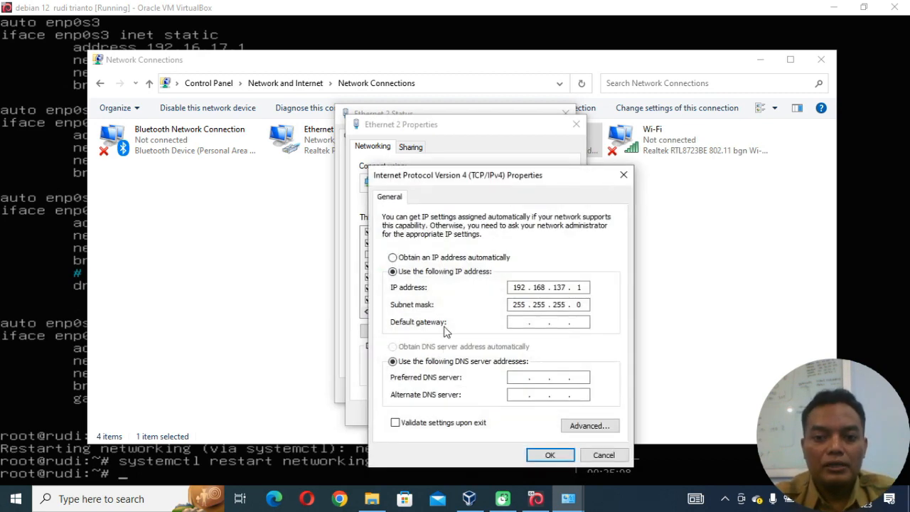
Set the Ethernet 2 adapter's IP address to 192.18.19.1, apply it and close the adapter's status and properties dialogs.
left_click(546, 286)
key("BackSpace")
key("BackSpace")
type("8")
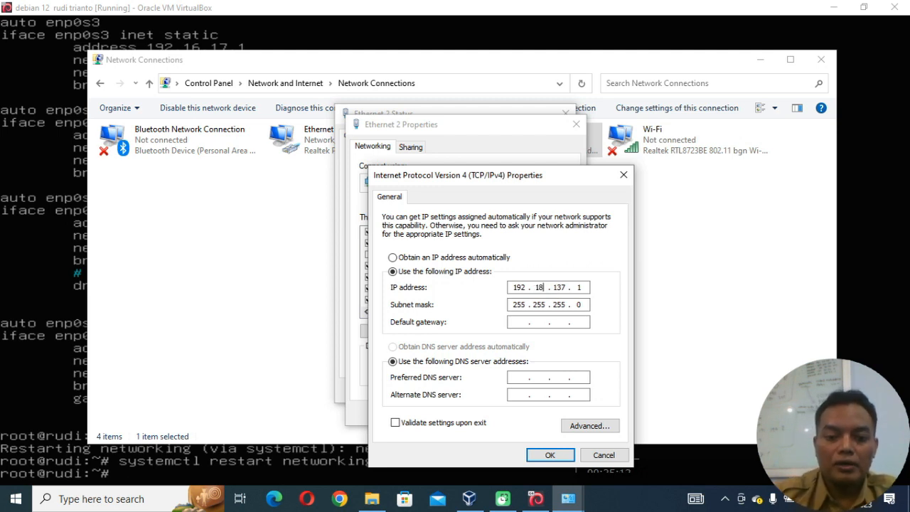
key("Tab")
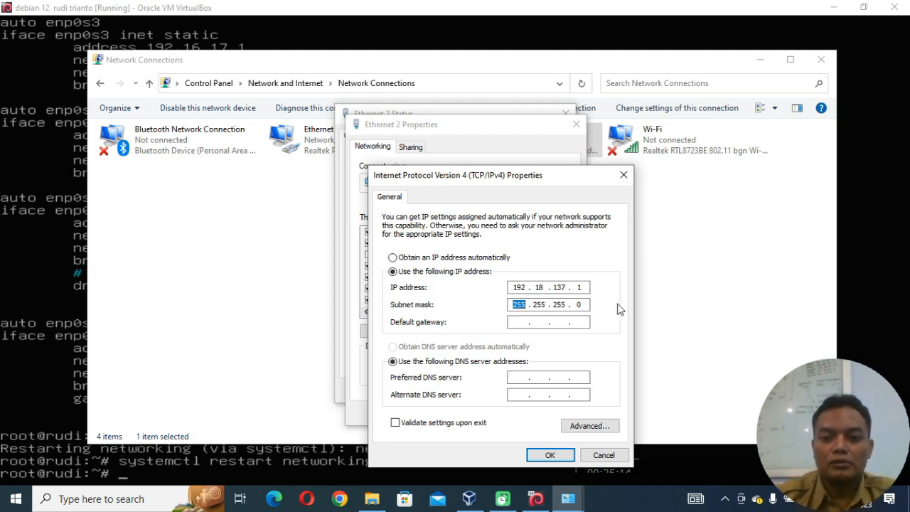
left_click(568, 288)
key("BackSpace")
key("BackSpace")
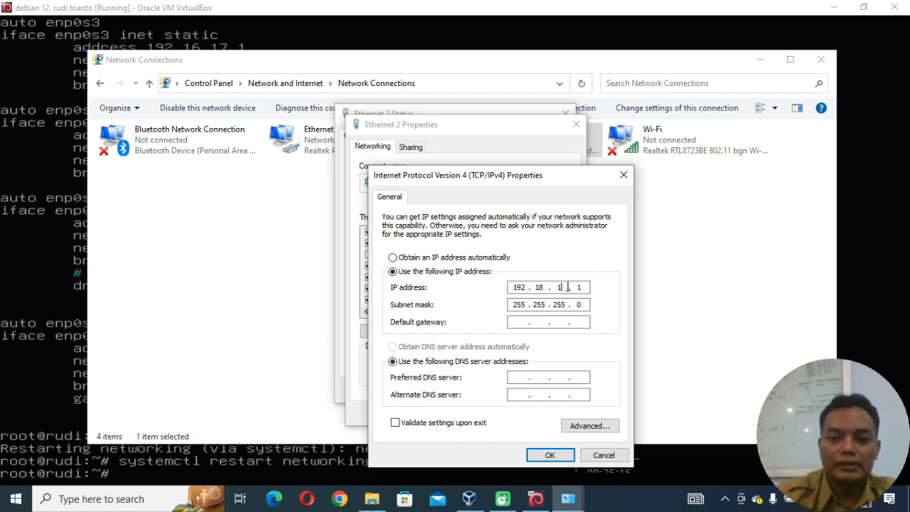
type("9")
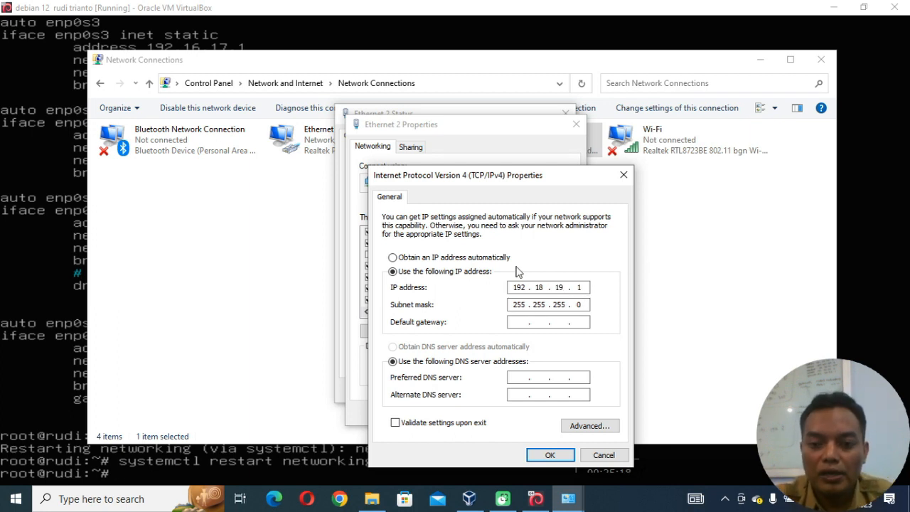
left_click(550, 455)
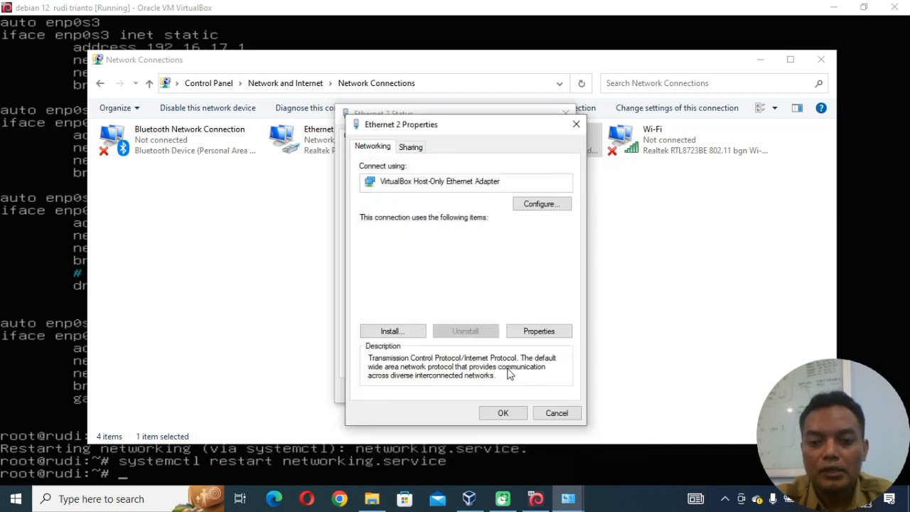
left_click(503, 415)
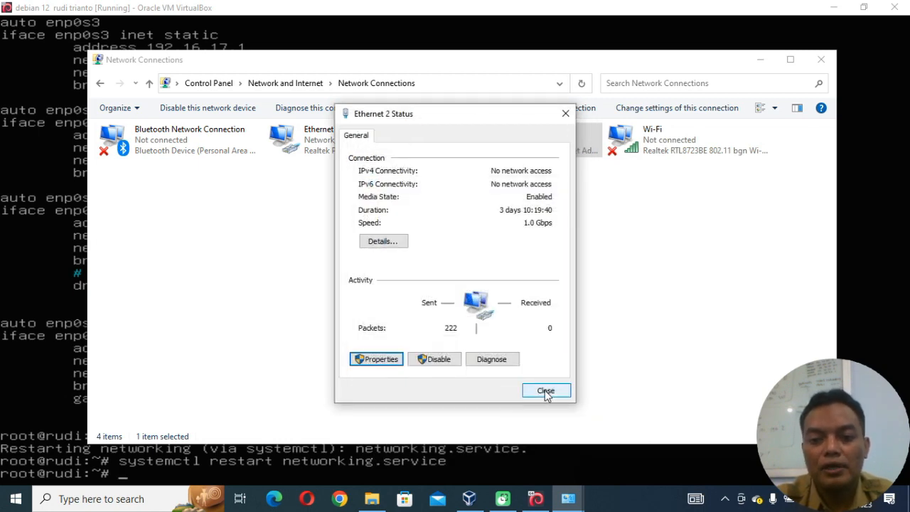
left_click(546, 391)
Switch back to the Debian virtual machine and test the Internet connection with the command ping google.com.
key("alt+Tab")
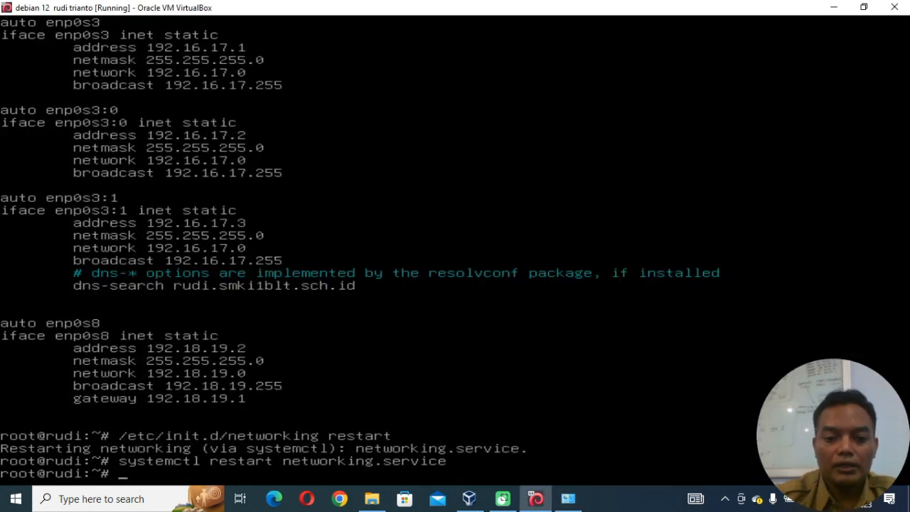
type("ping ")
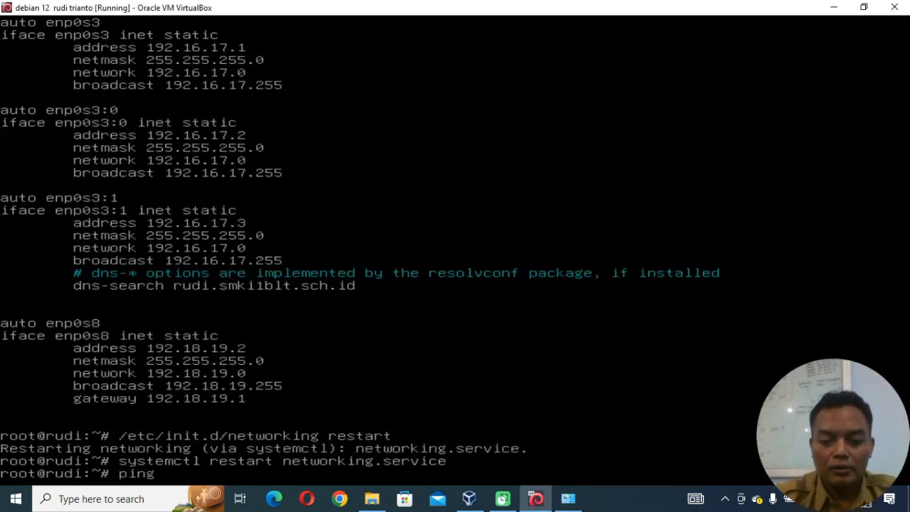
type("google.c")
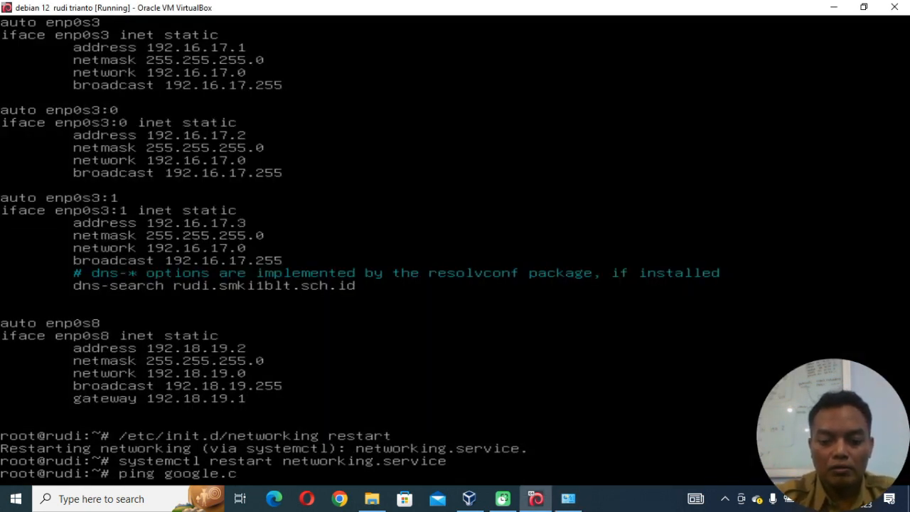
type("om")
key("Return")
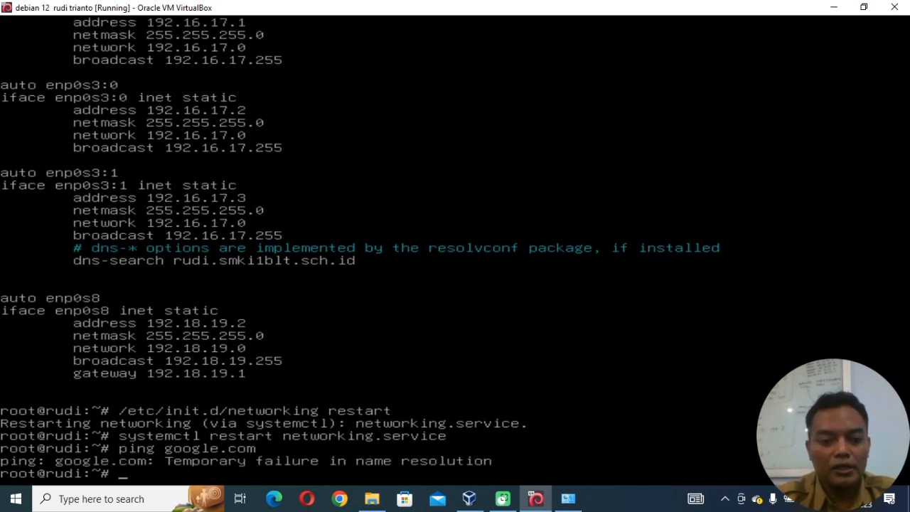
Open the file /etc/resolv.conf in the nano editor.
type("nan")
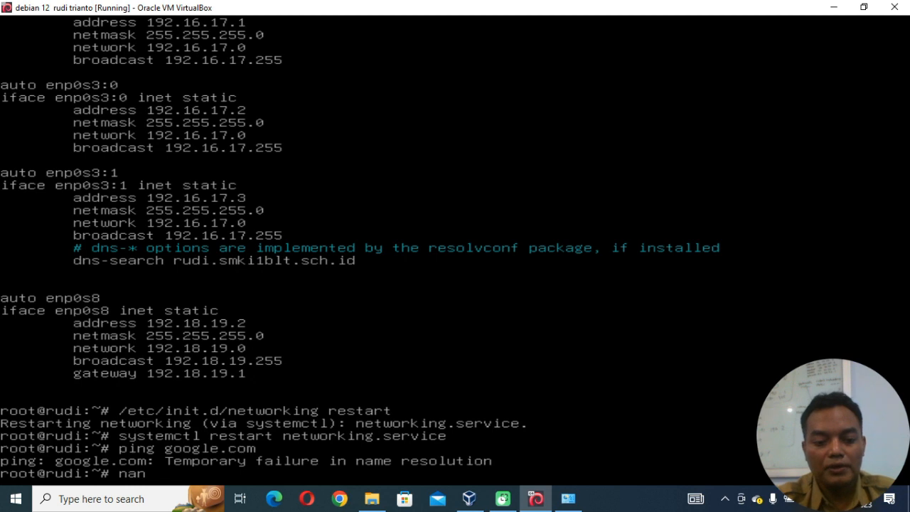
type("o /etc/")
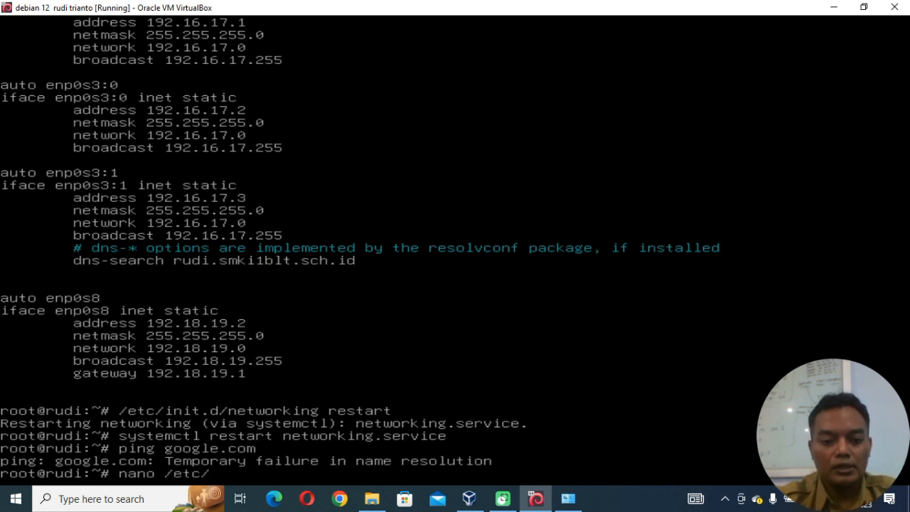
type("res")
key("Tab")
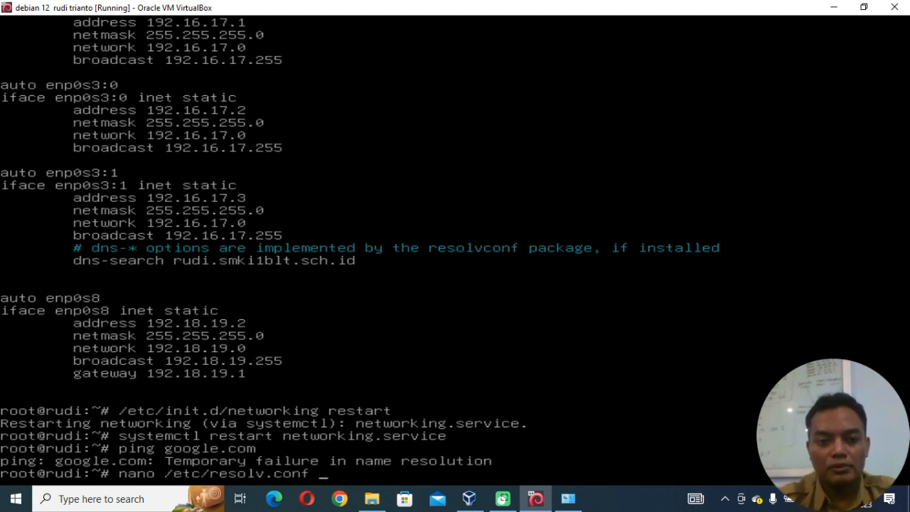
key("Return")
key("Return")
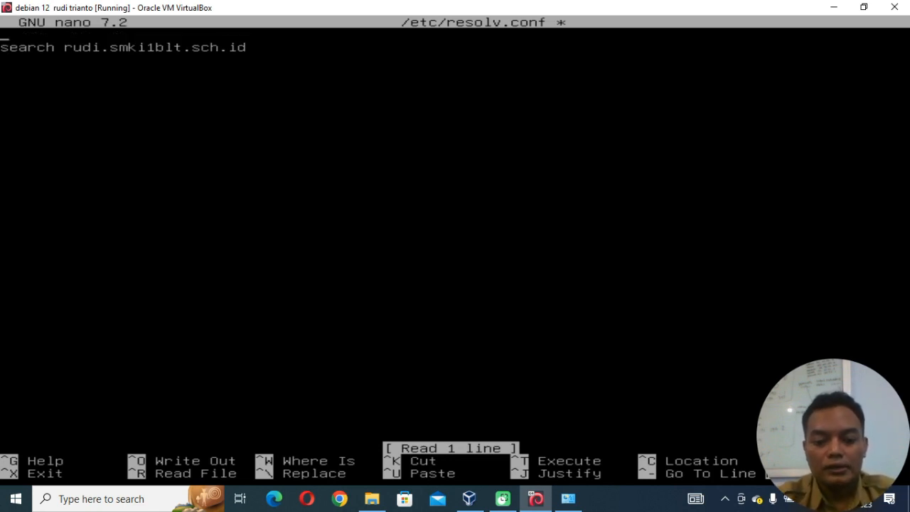
Insert the line nameserver 8.8.8.8 above the search line in /etc/resolv.conf.
type("nama")
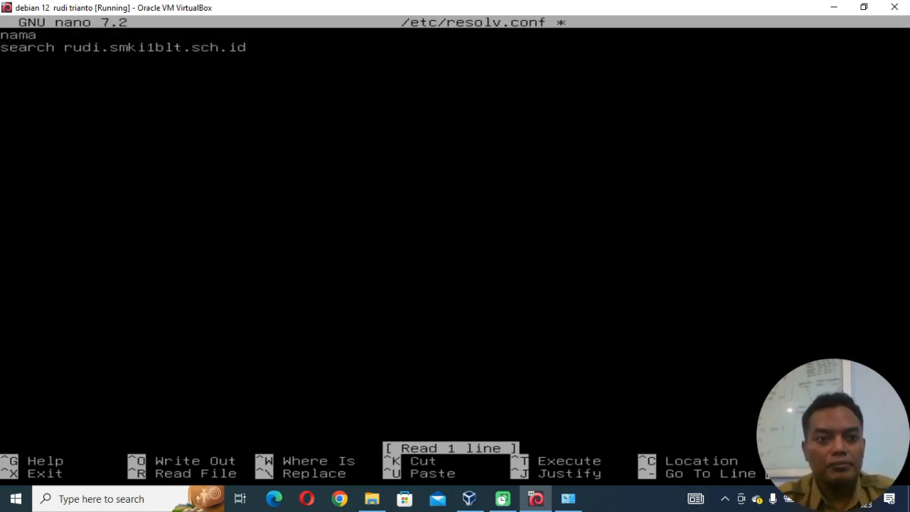
key("BackSpace")
type("eserver")
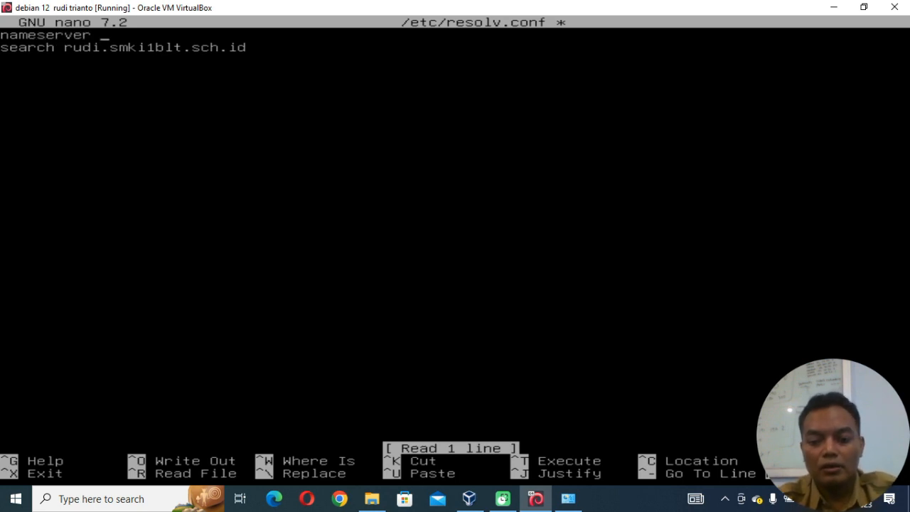
type(" 8.8.8.")
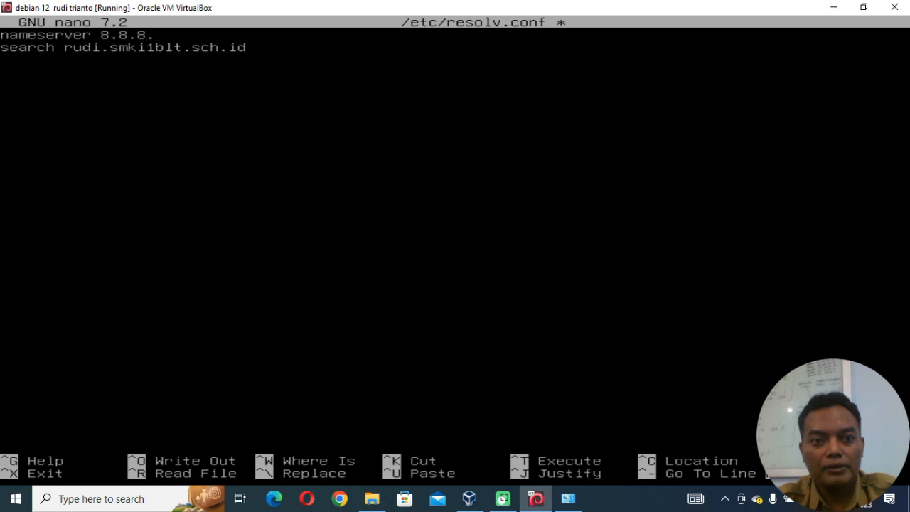
type("8")
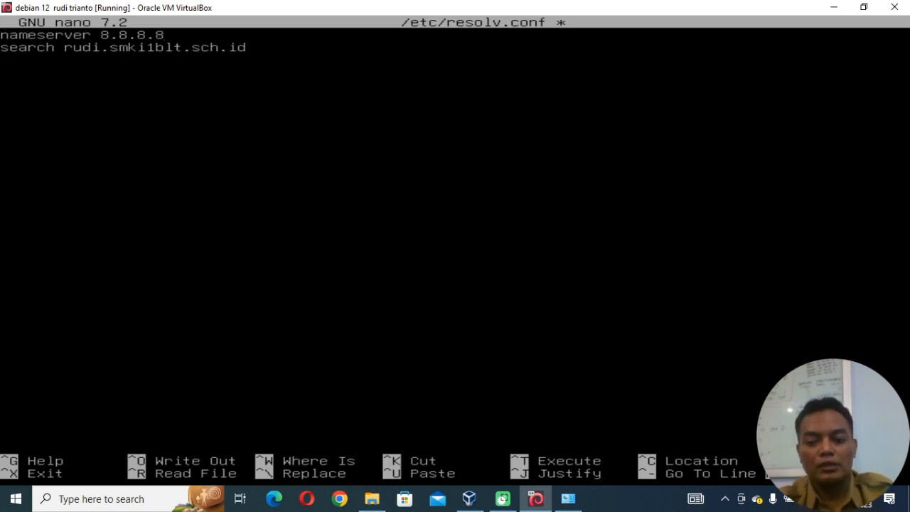
Add the line nameserver 192.18.19.1 directly below the nameserver 8.8.8.8 line in /etc/resolv.conf.
key("Return")
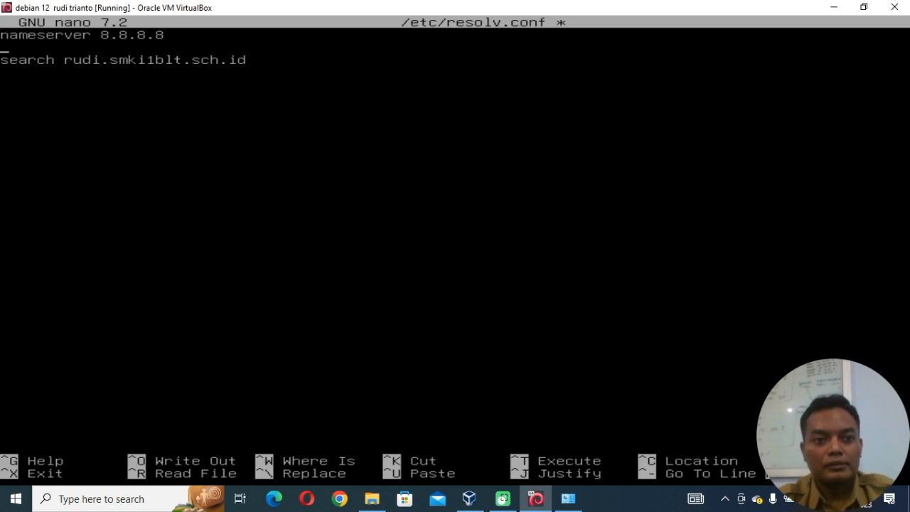
type("n")
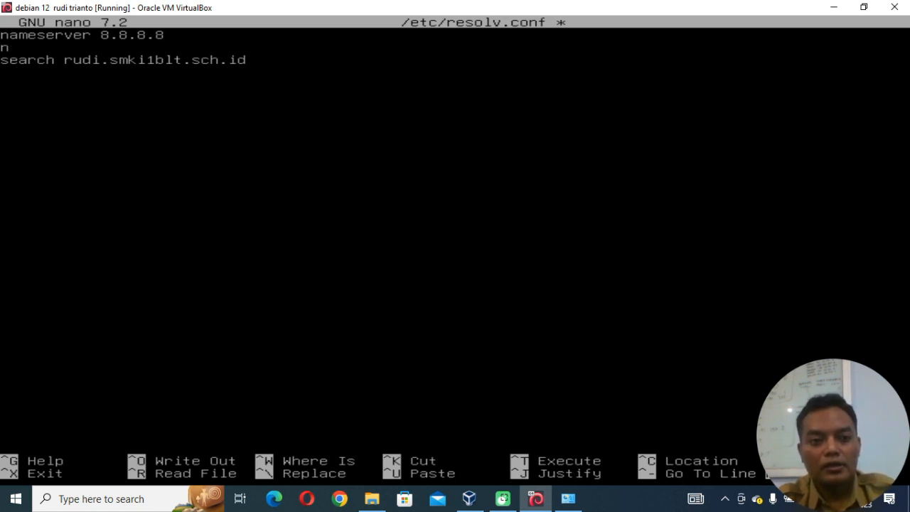
type("ameserv")
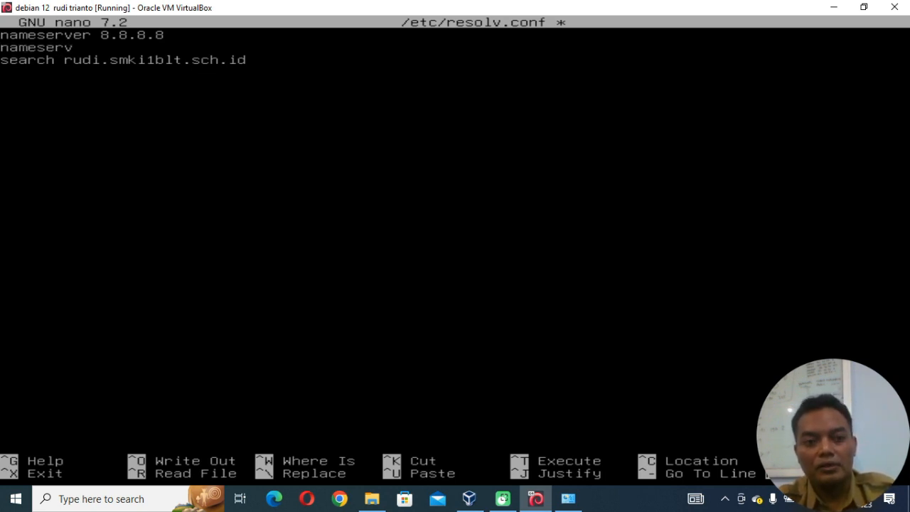
type("er 19")
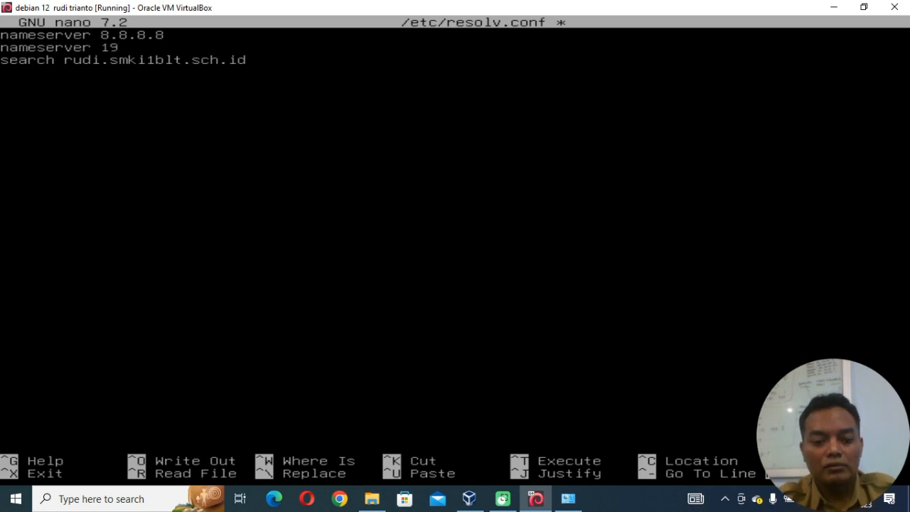
type("2")
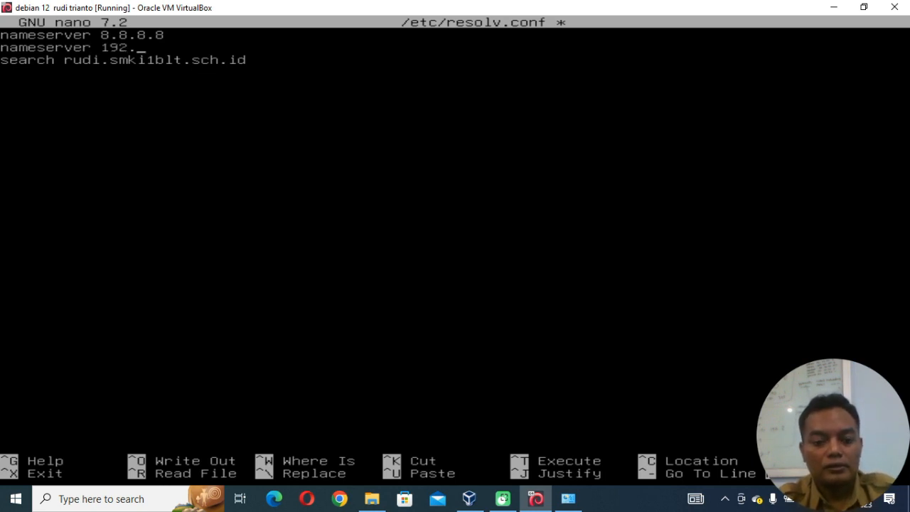
type(".18.19")
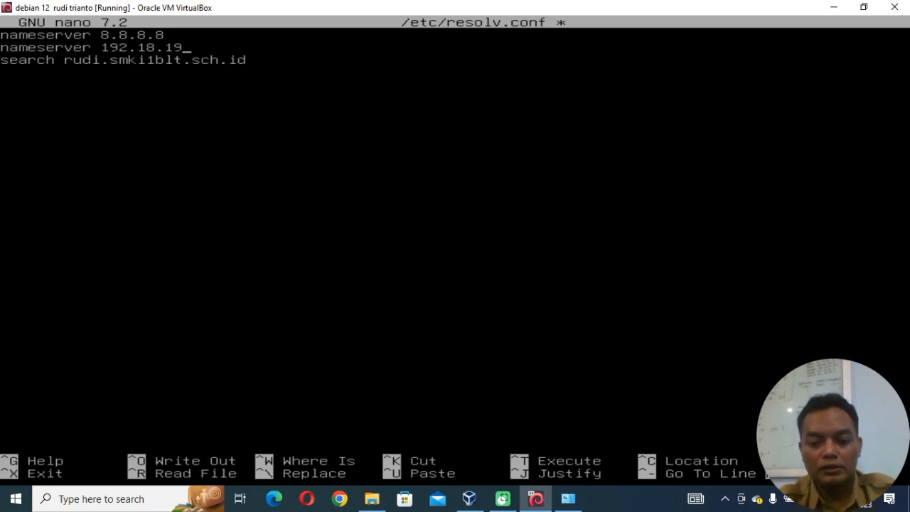
type(".1")
Save the changes to /etc/resolv.conf under the same file name and exit nano.
key("ctrl+x")
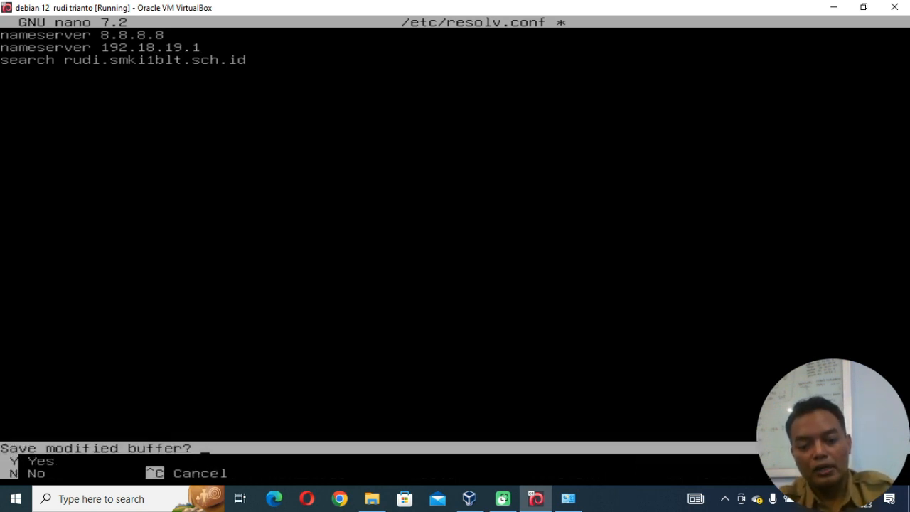
key("y")
key("Return")
Test the Internet connection again by rerunning the command ping google.com.
key("Up")
key("Up")
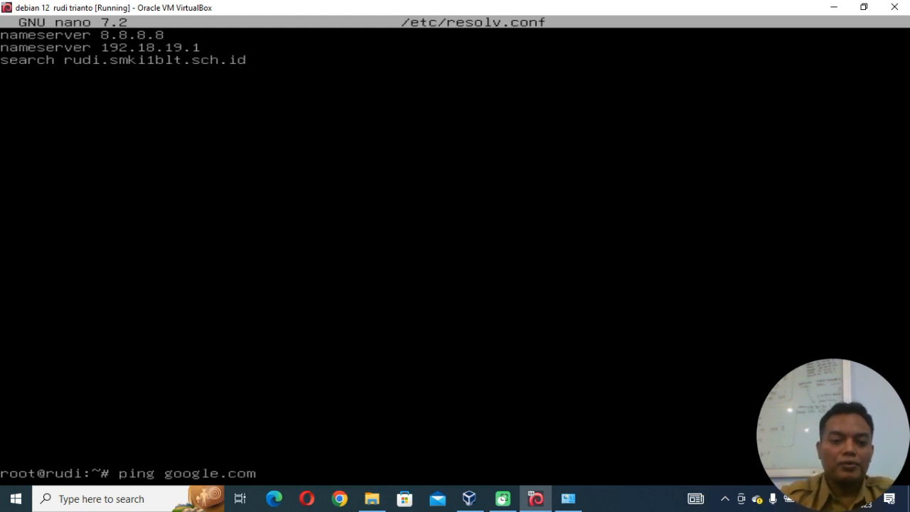
key("Return")
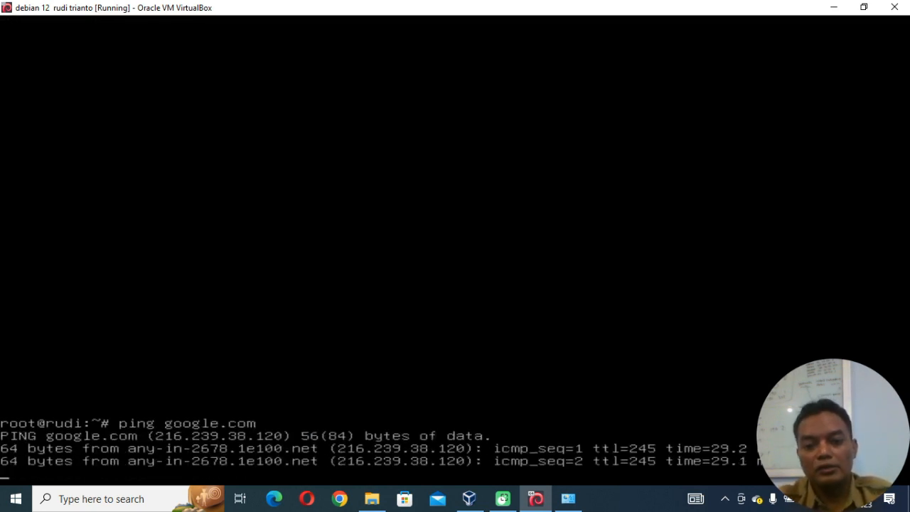